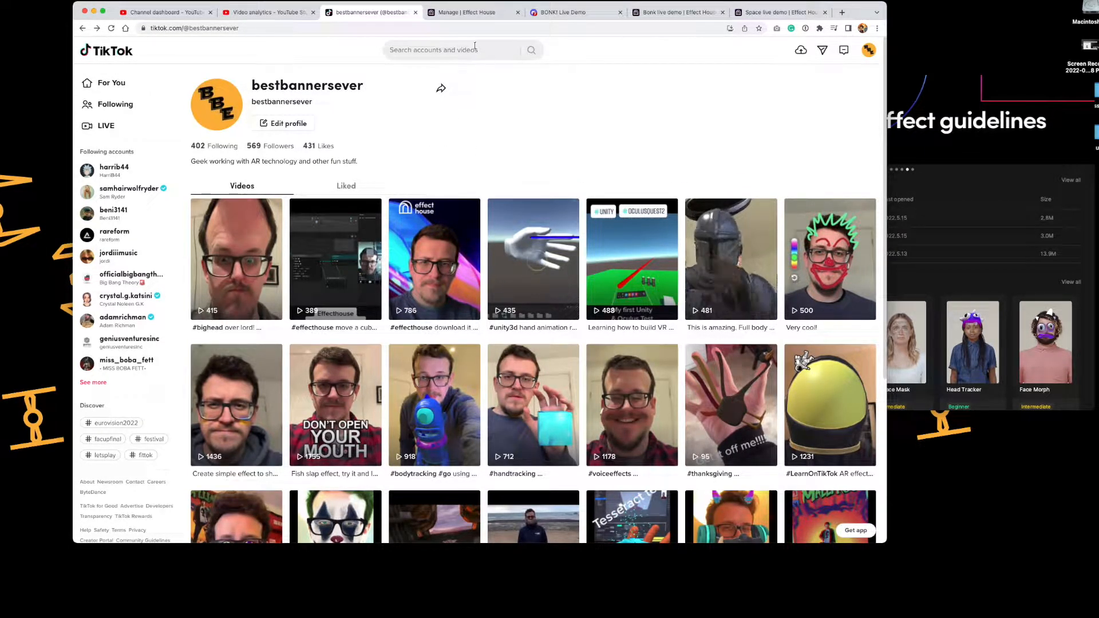
- Watch the preview video of the published "Dont open ya mouth" effect on its Effect House management page
left_click(474, 12)
left_click(252, 354)
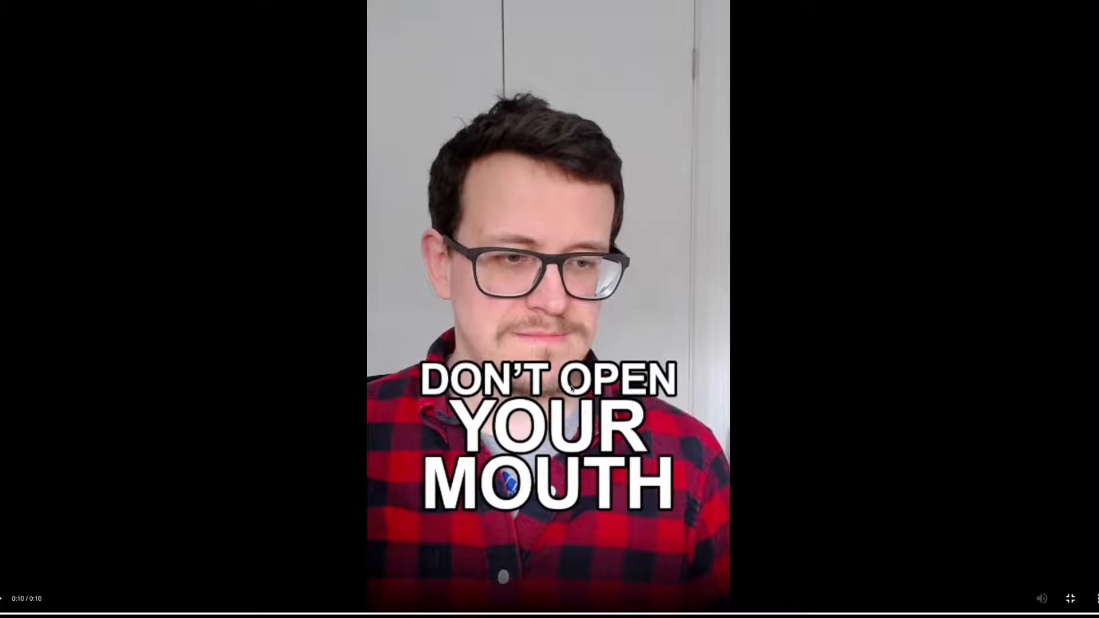
key("Escape")
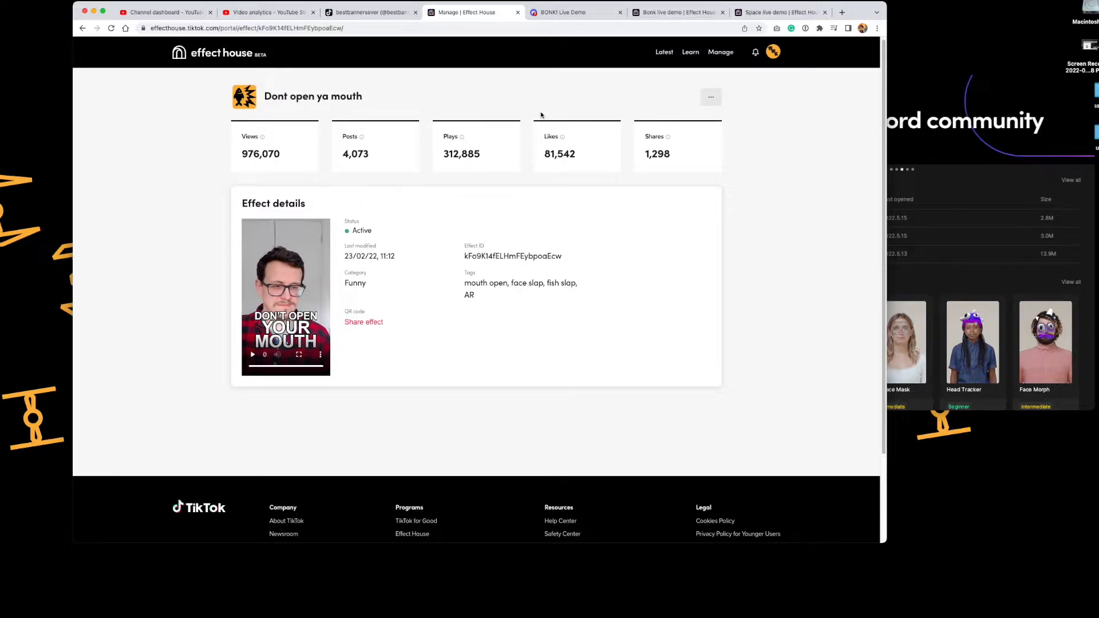
- Examine the Bonk live demo page, including its introduction and the Bonk.zip download instructions
left_click(562, 12)
left_click(648, 13)
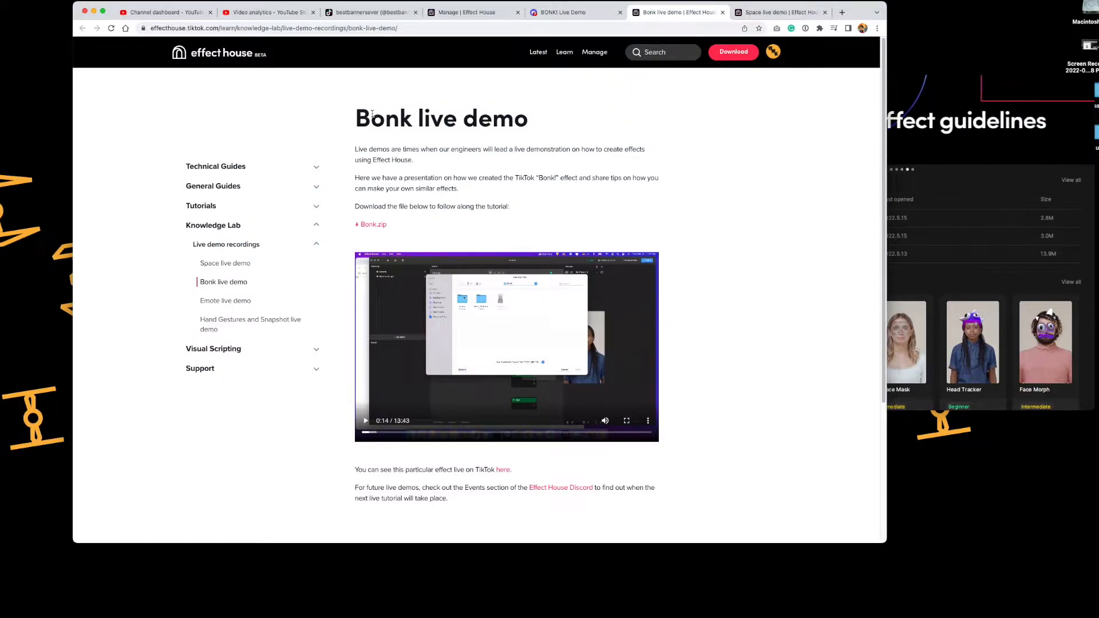
left_click_drag(357, 117, 555, 119)
left_click(555, 119)
left_click_drag(363, 122, 411, 121)
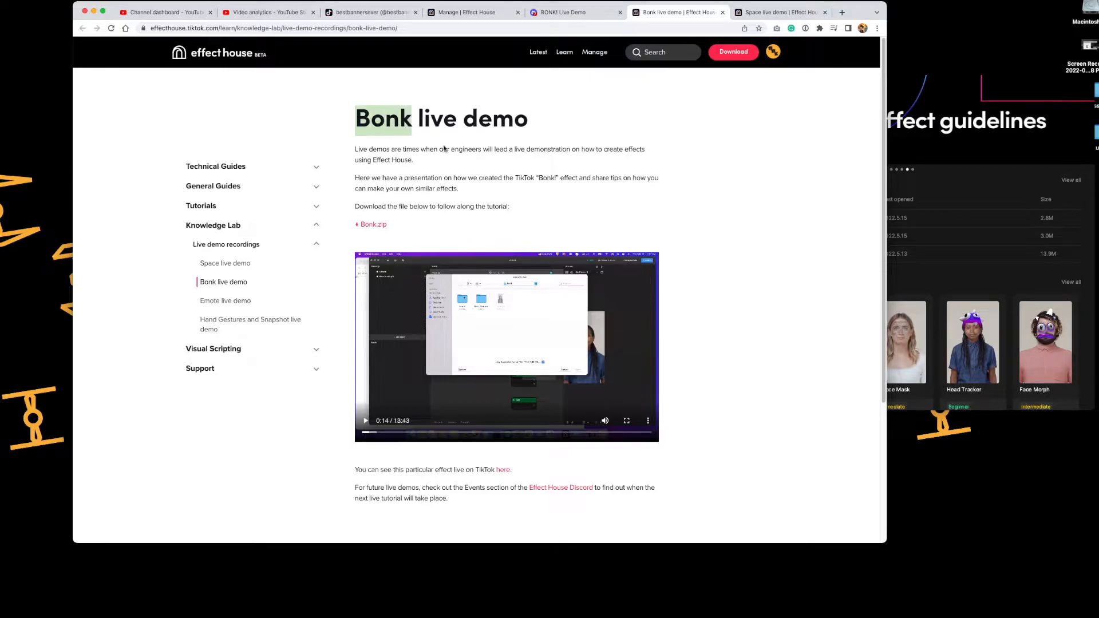
left_click(409, 135)
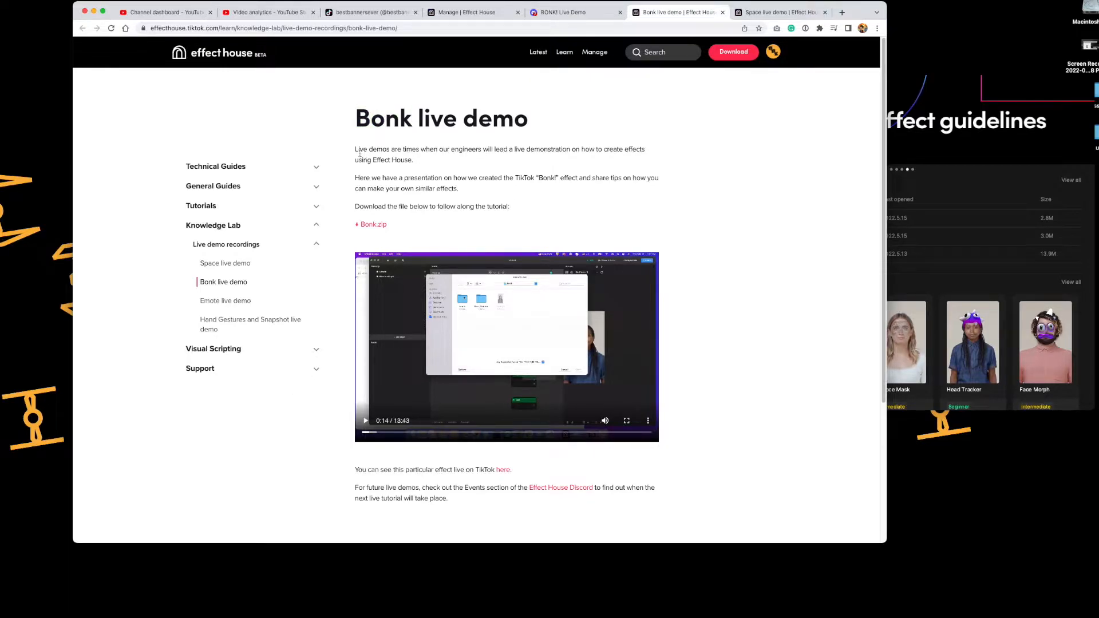
left_click_drag(357, 149, 535, 216)
left_click(544, 216)
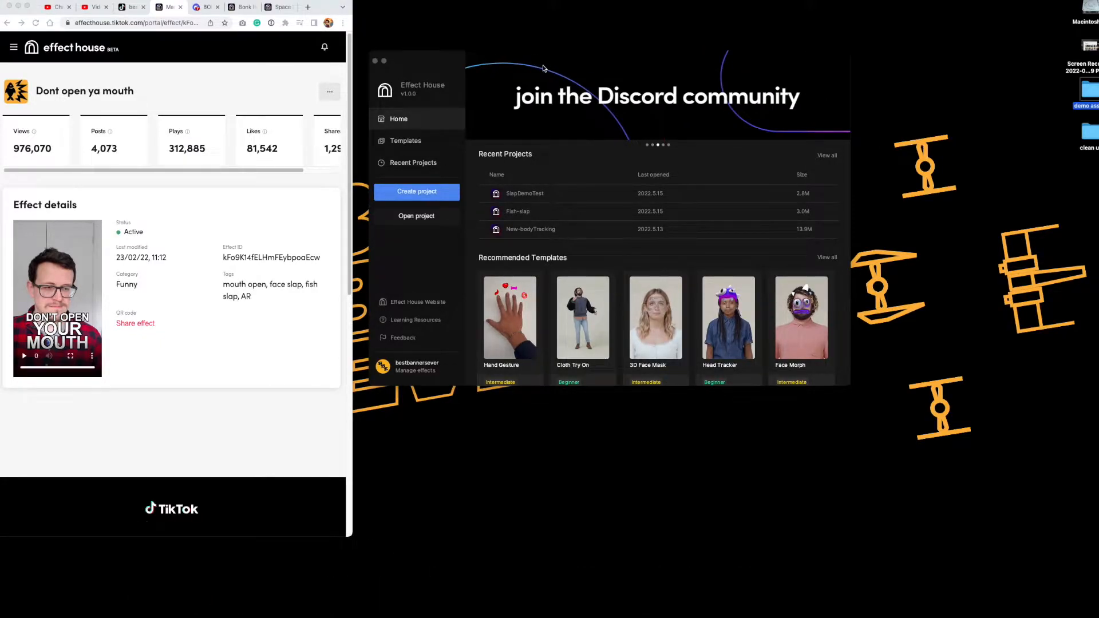
- Switch to Effect House, create a new blank project, and use the Logitech Webcam C930e for the preview
left_click(457, 58)
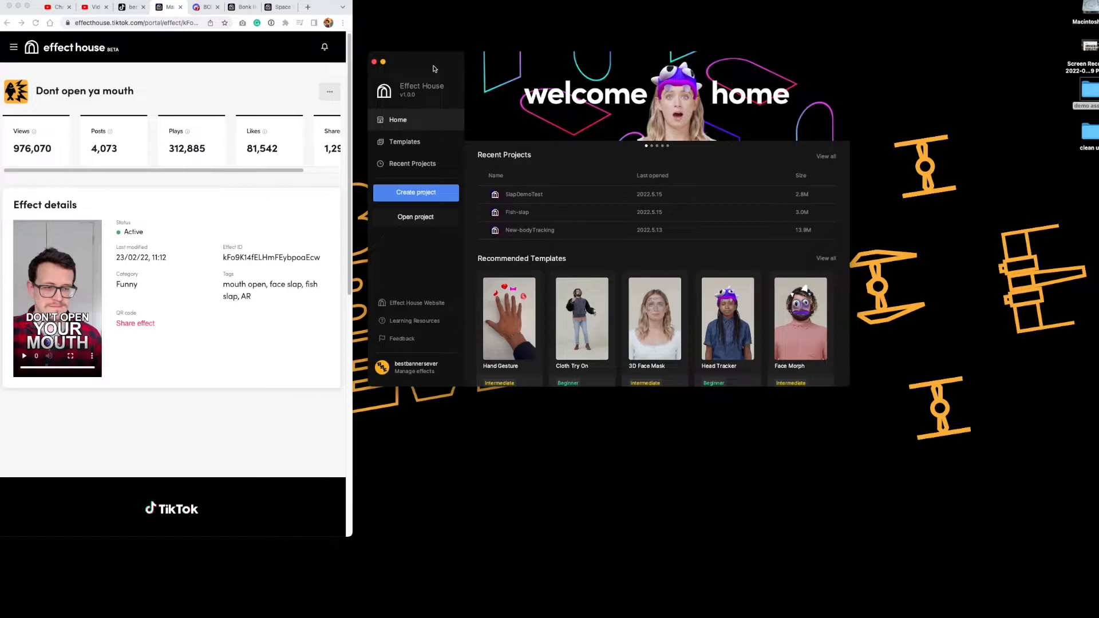
left_click(425, 193)
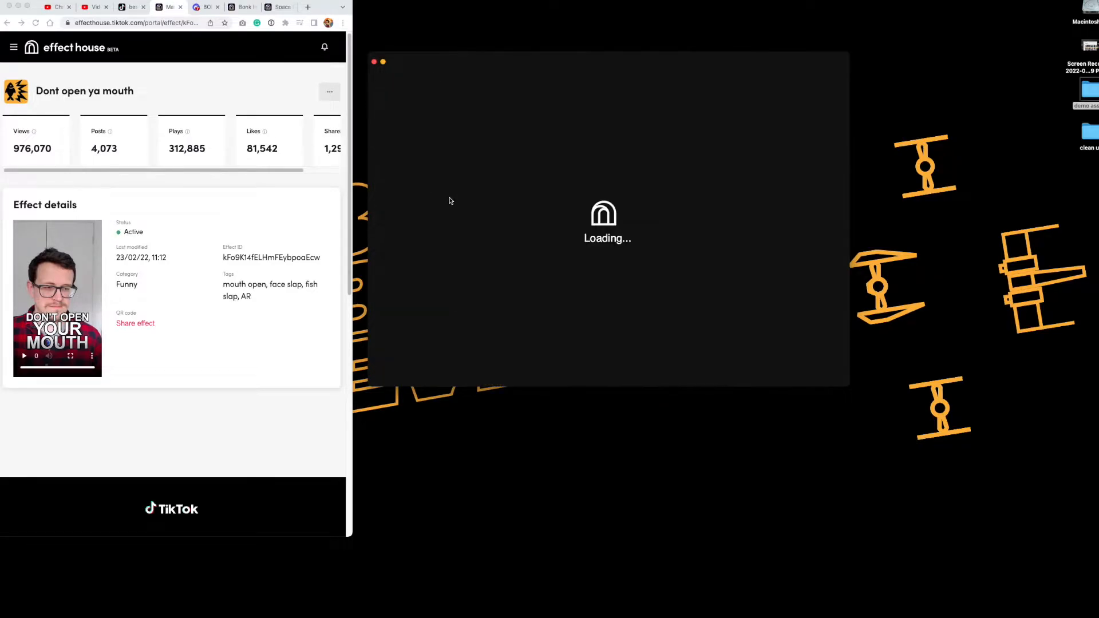
left_click_drag(600, 54, 841, 115)
left_click(844, 137)
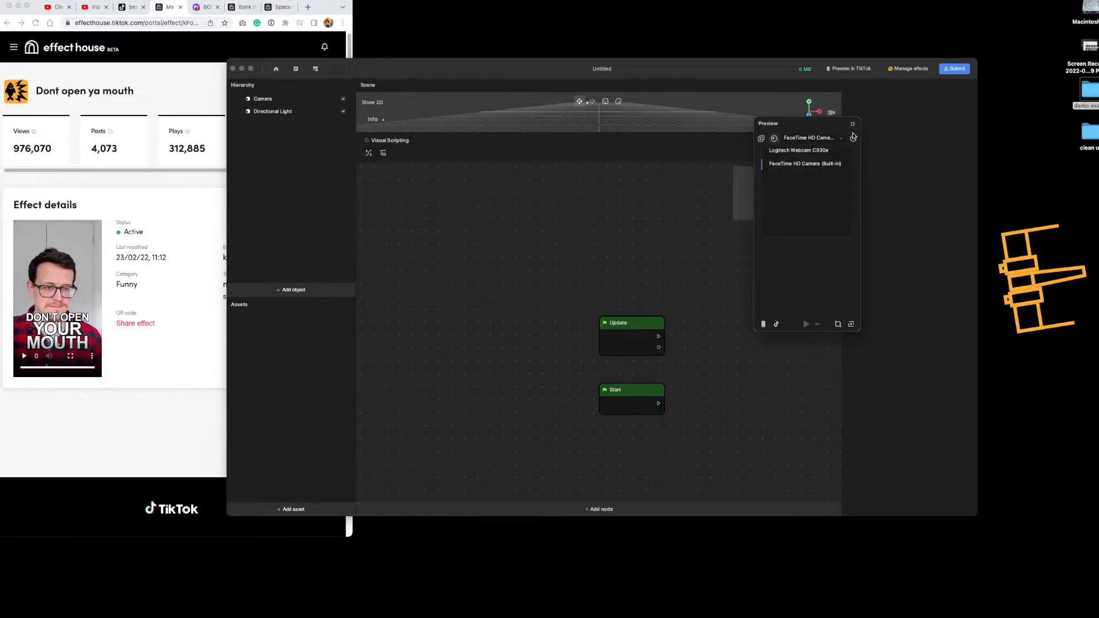
left_click(818, 151)
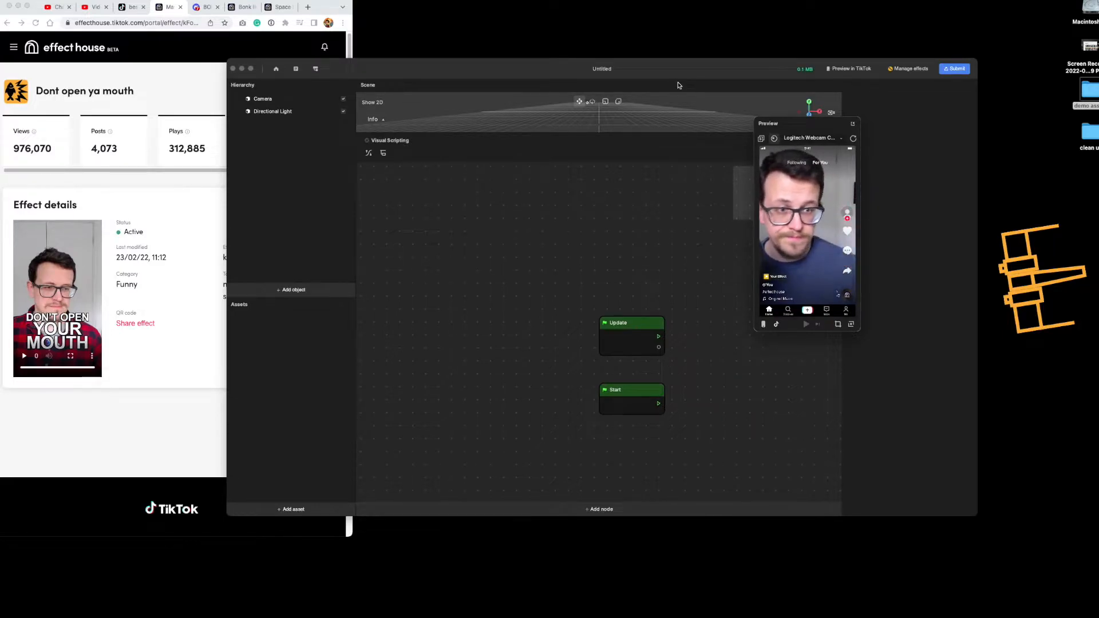
- Enlarge the project window to fill most of the screen and move the preview away from the Scene view
left_click_drag(642, 74, 455, 31)
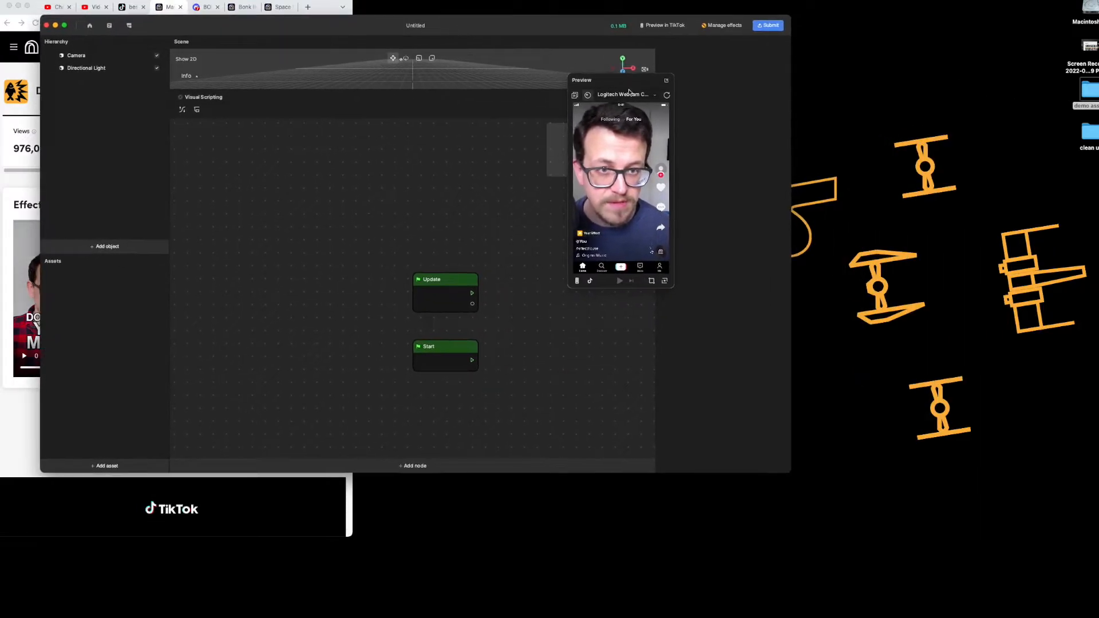
left_click_drag(581, 29, 587, 12)
left_click_drag(792, 450, 1071, 562)
left_click_drag(655, 64, 868, 225)
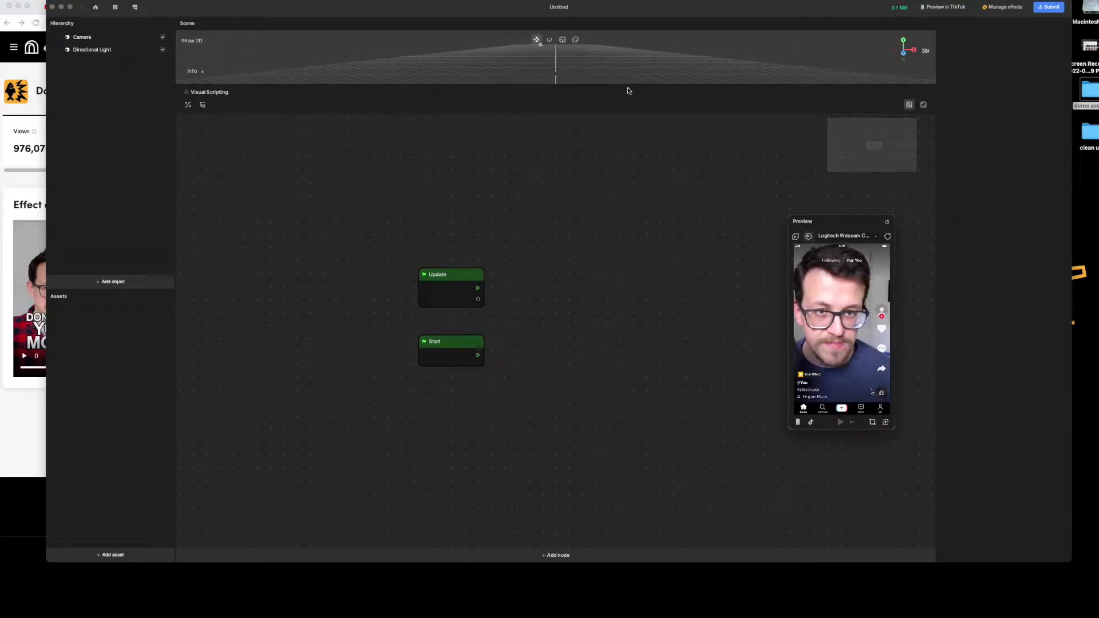
- Make the Scene view taller and move the Update and Start nodes together toward the graph's upper-left corner
left_click_drag(625, 85, 618, 201)
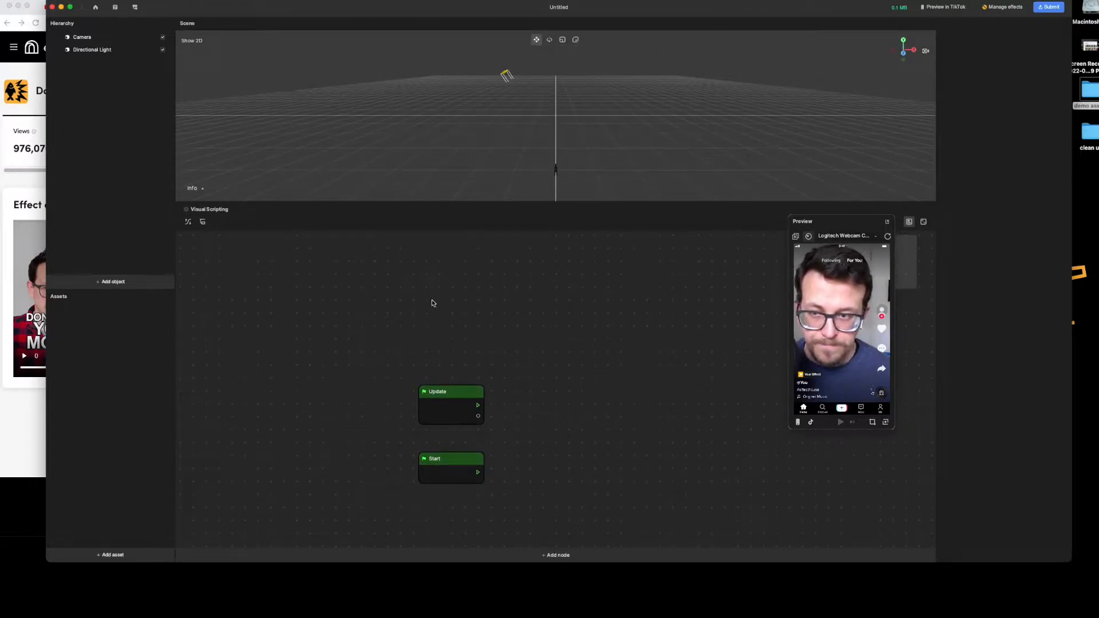
left_click_drag(336, 367, 494, 509)
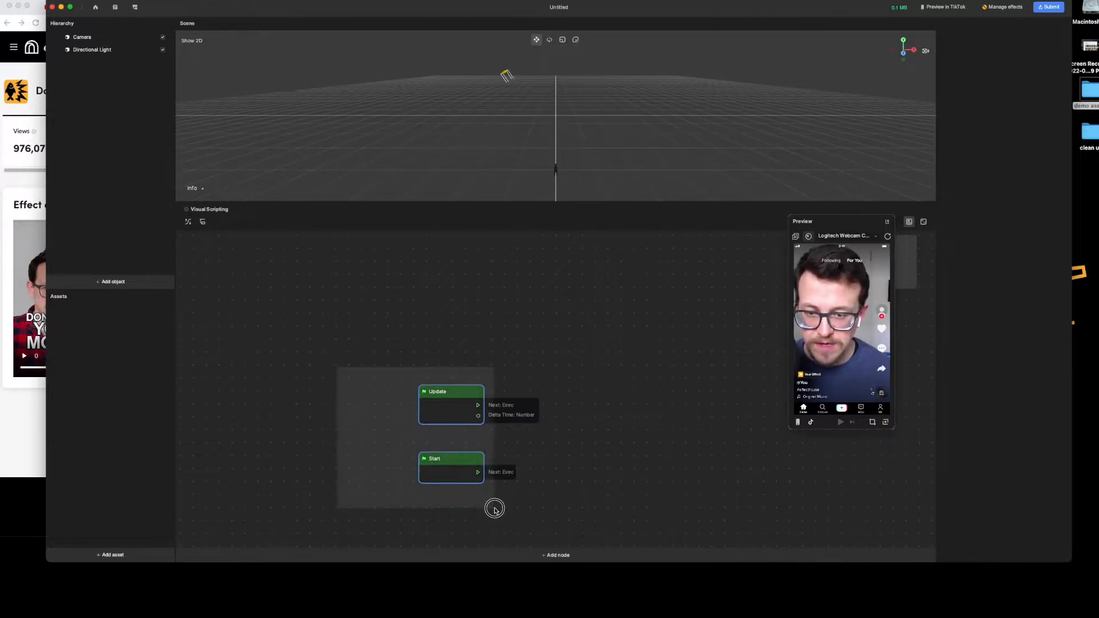
left_click_drag(453, 392, 262, 297)
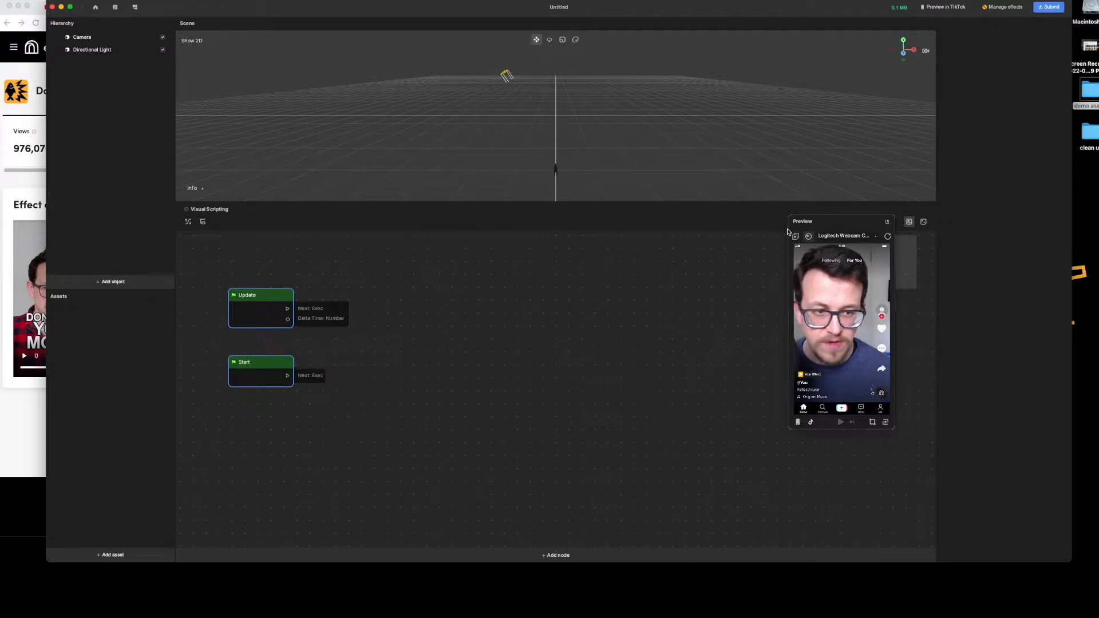
- Enlarge the floating preview and place it at the upper-right edge of the Scene view
left_click_drag(826, 218, 845, 236)
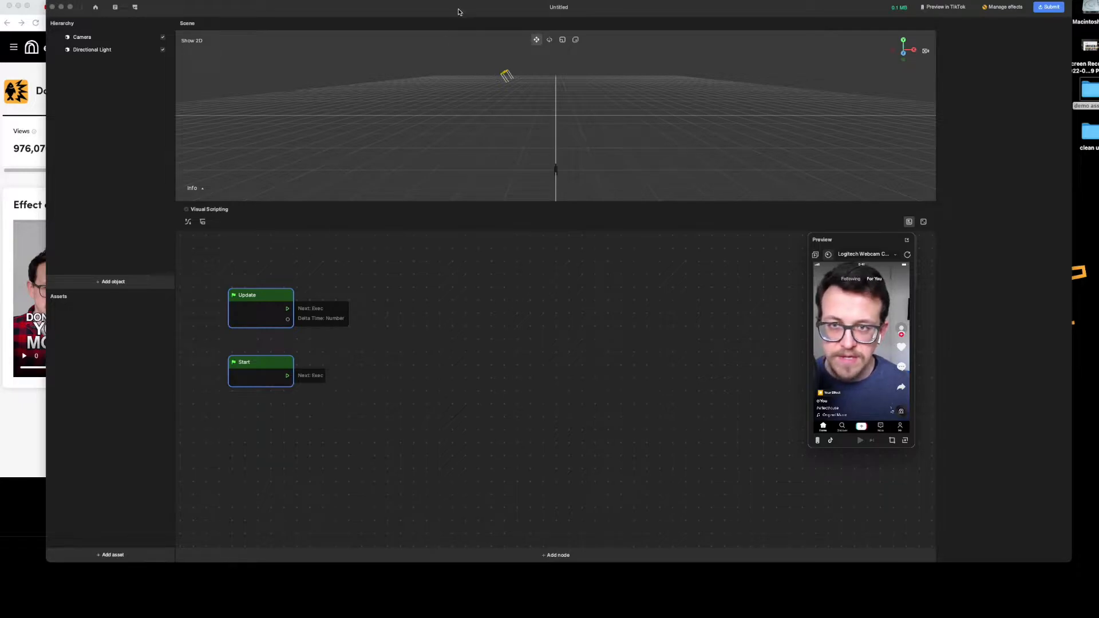
left_click_drag(459, 9, 457, 8)
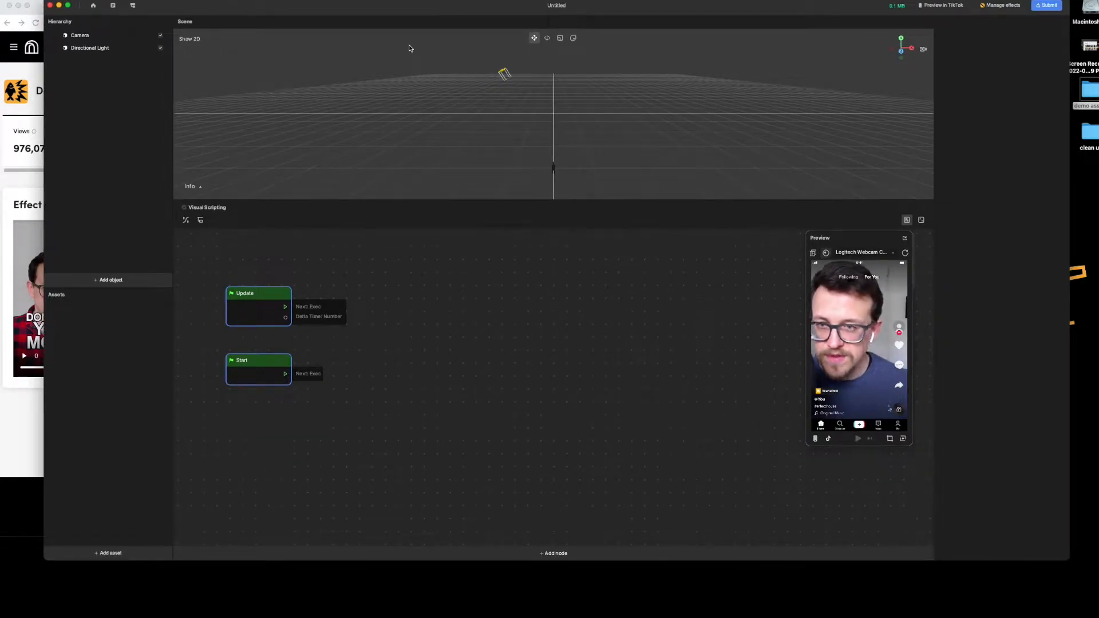
left_click_drag(807, 236, 734, 162)
left_click_drag(808, 165, 842, 71)
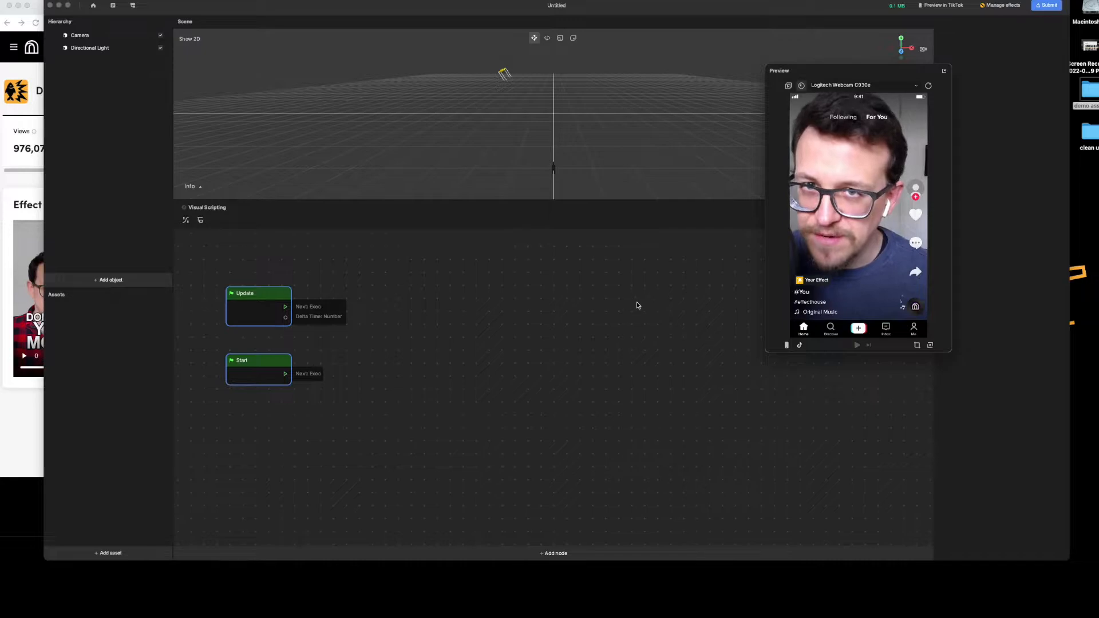
- Import copy1.png, copy2.png and hit-marker.png from the demo assets folder on the Desktop
left_click(142, 377)
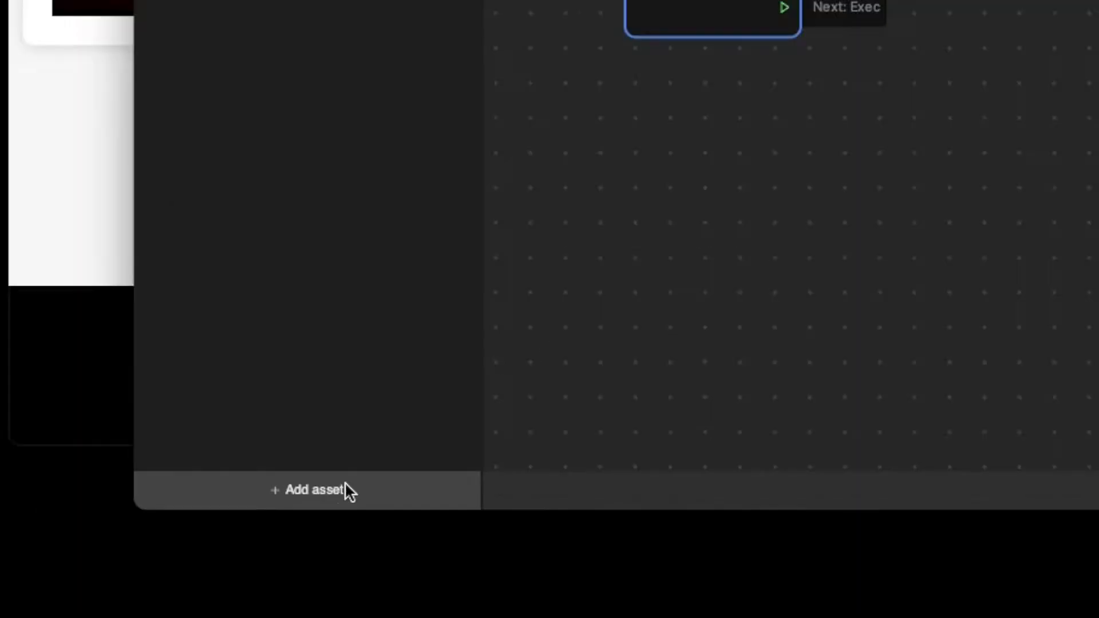
left_click(321, 490)
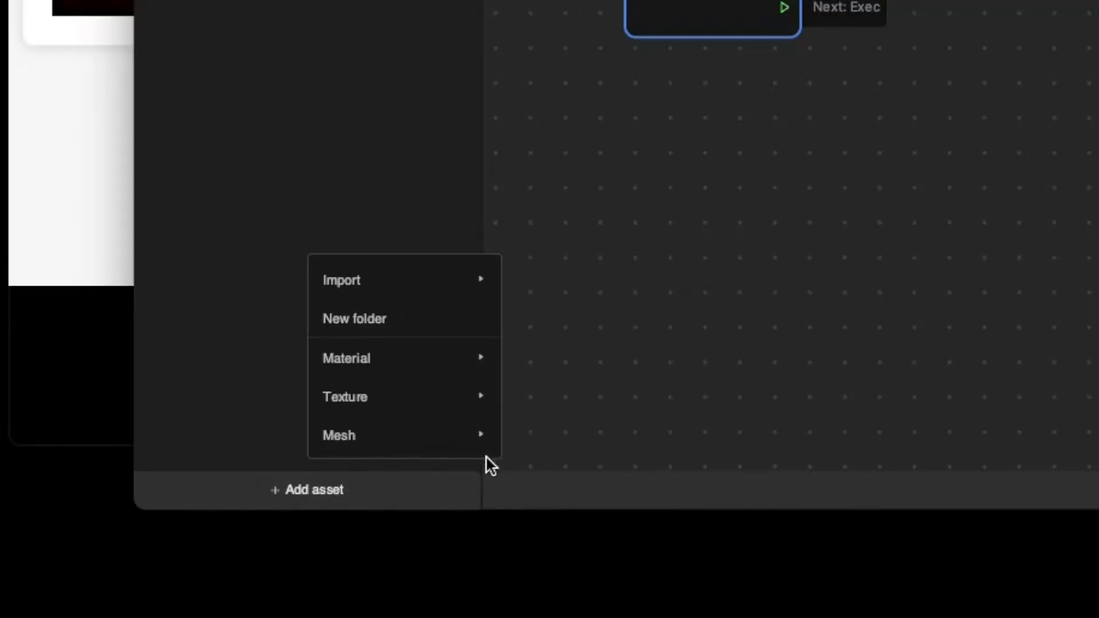
mouse_move(400, 281)
left_click(558, 161)
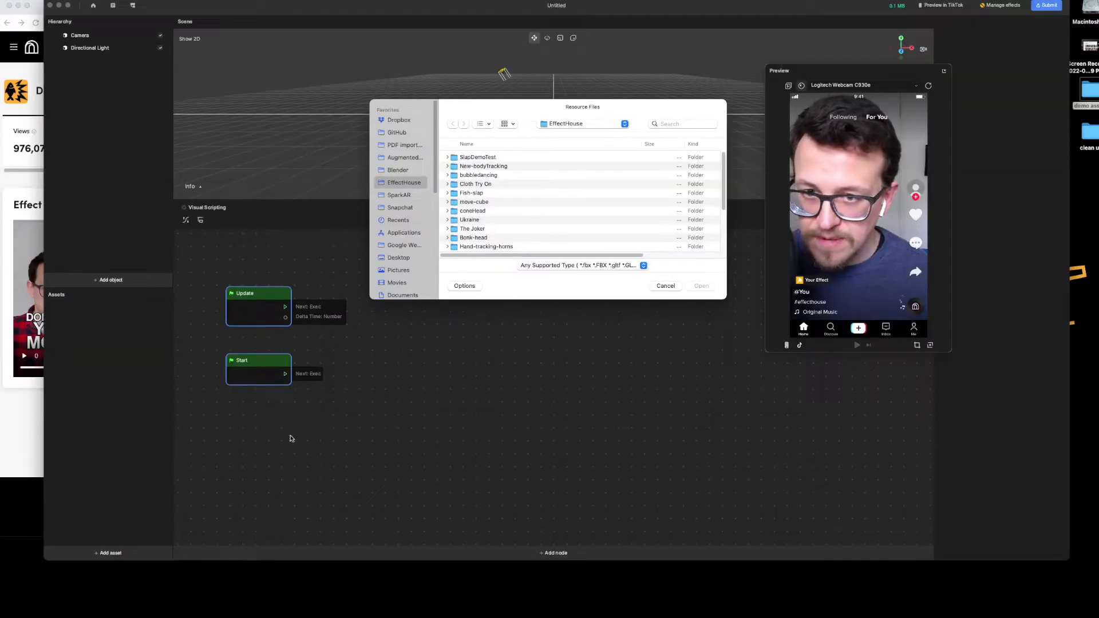
left_click(508, 176)
key("Right")
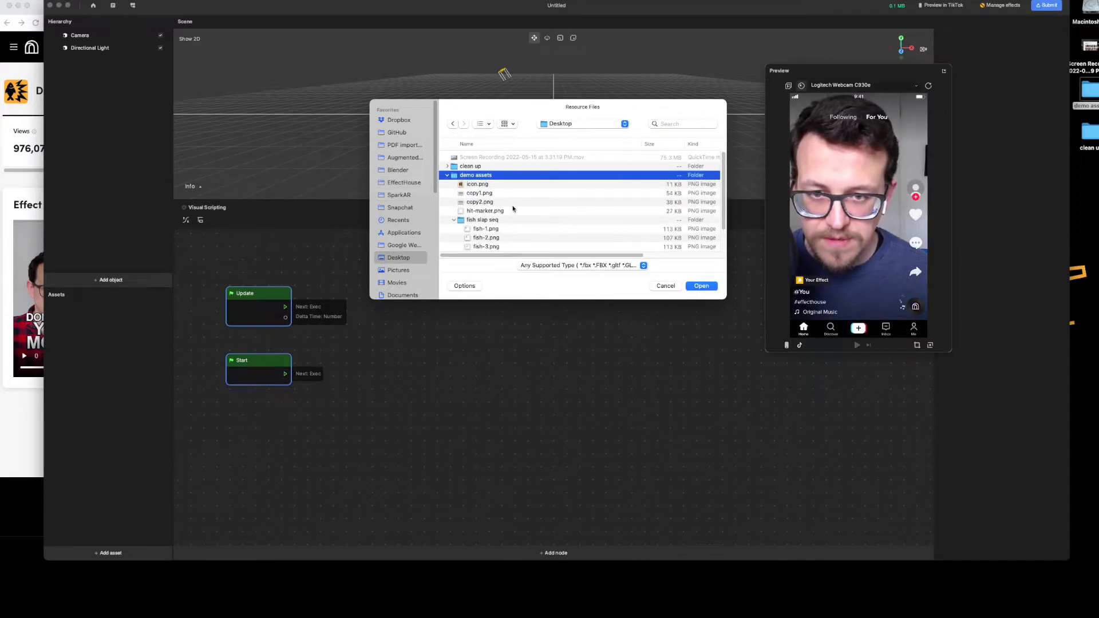
key("Down")
key("Down")
key("Down")
key("Down")
key("Down")
key("Left")
key("Up")
key("shift+Up")
key("shift+Up")
key("shift+Up")
key("Down")
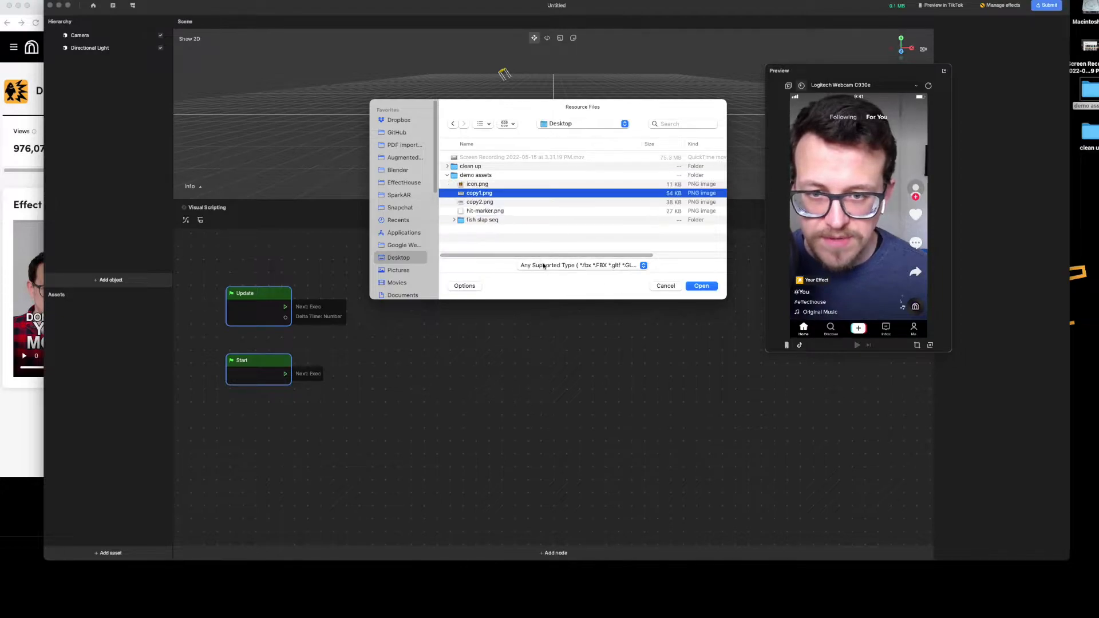
key("shift+Up")
key("shift+Down")
key("shift+Down")
key("shift+Down")
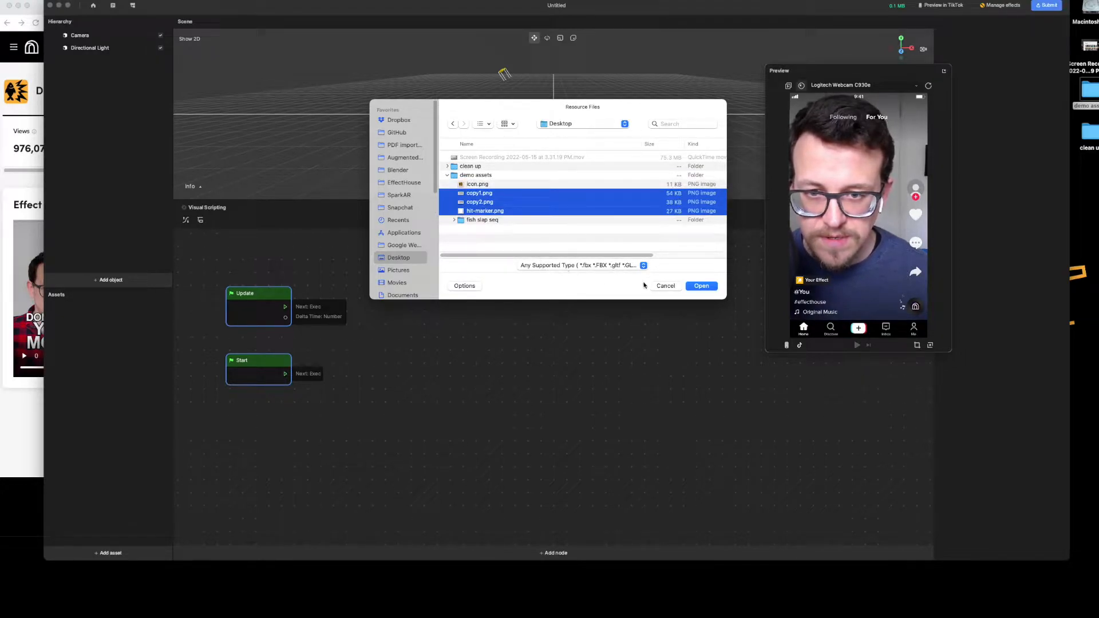
left_click(699, 286)
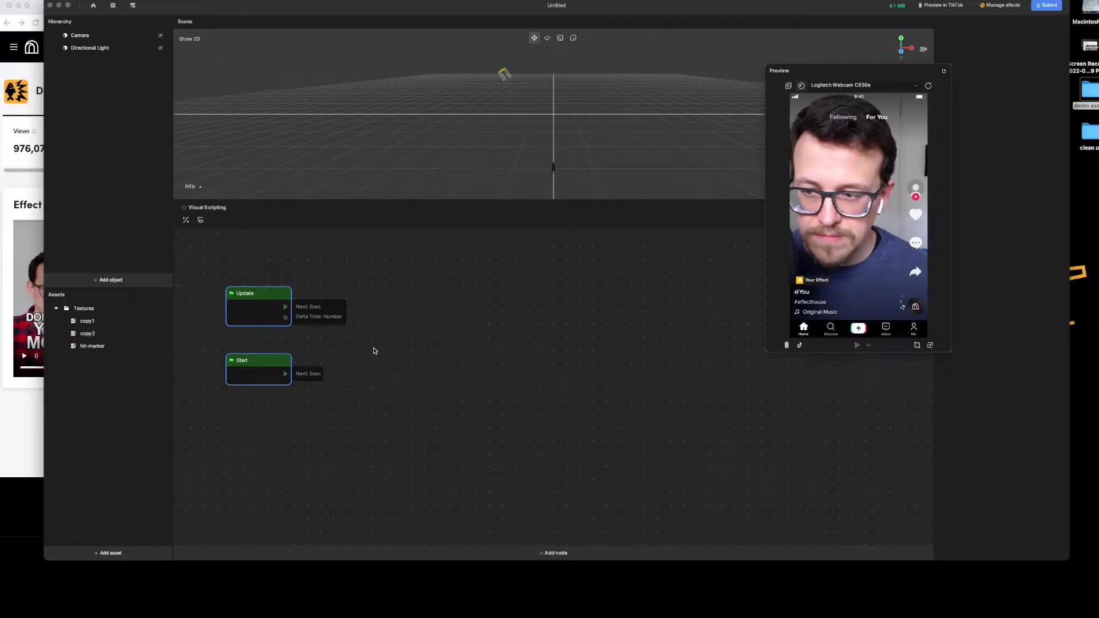
- Import fish-1.png through fish-7.png from the fish slap seq folder as a texture sequence
left_click(141, 552)
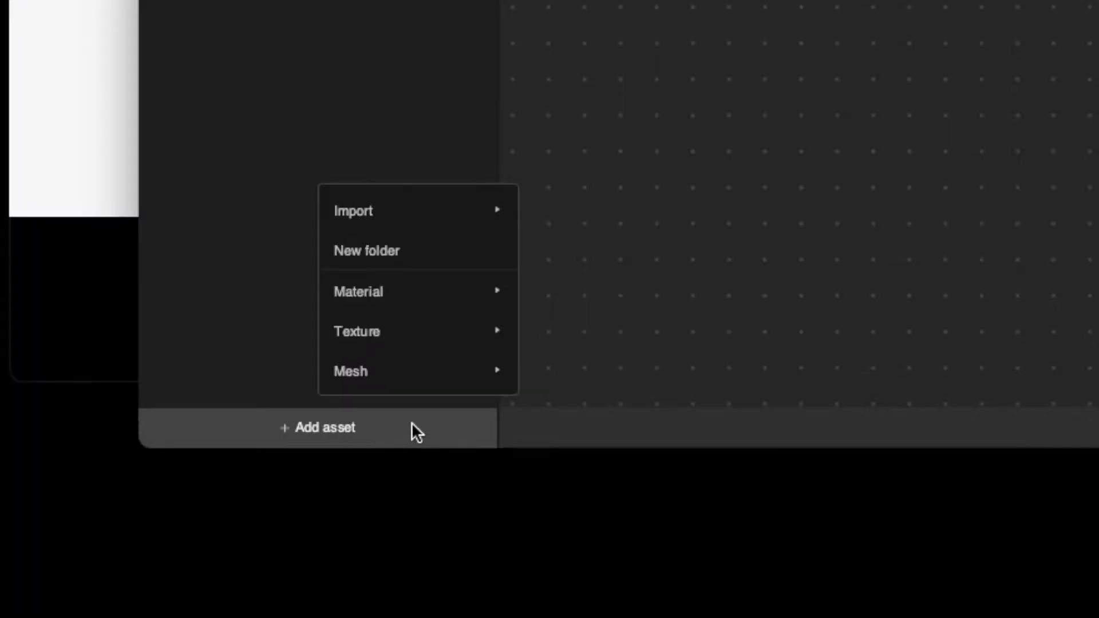
mouse_move(397, 217)
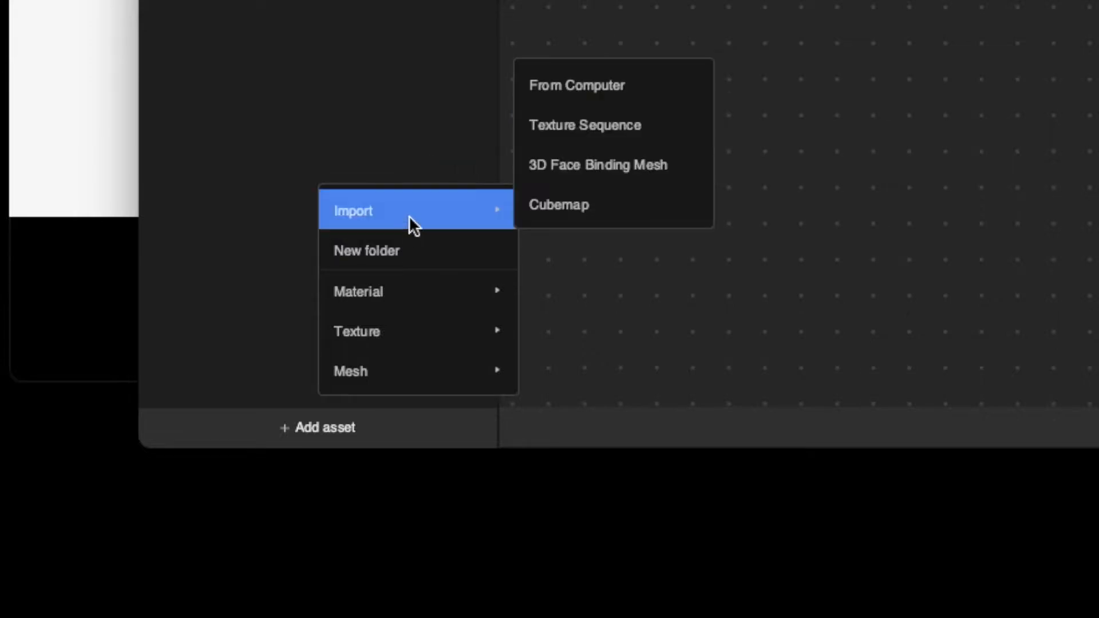
left_click(612, 123)
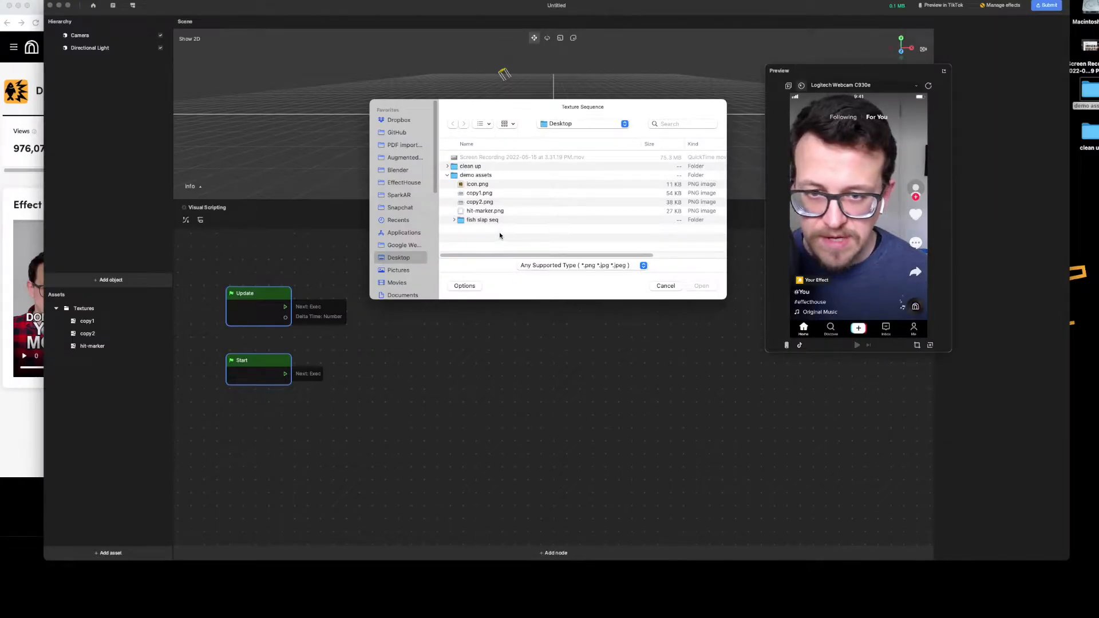
left_click(513, 222)
key("Right")
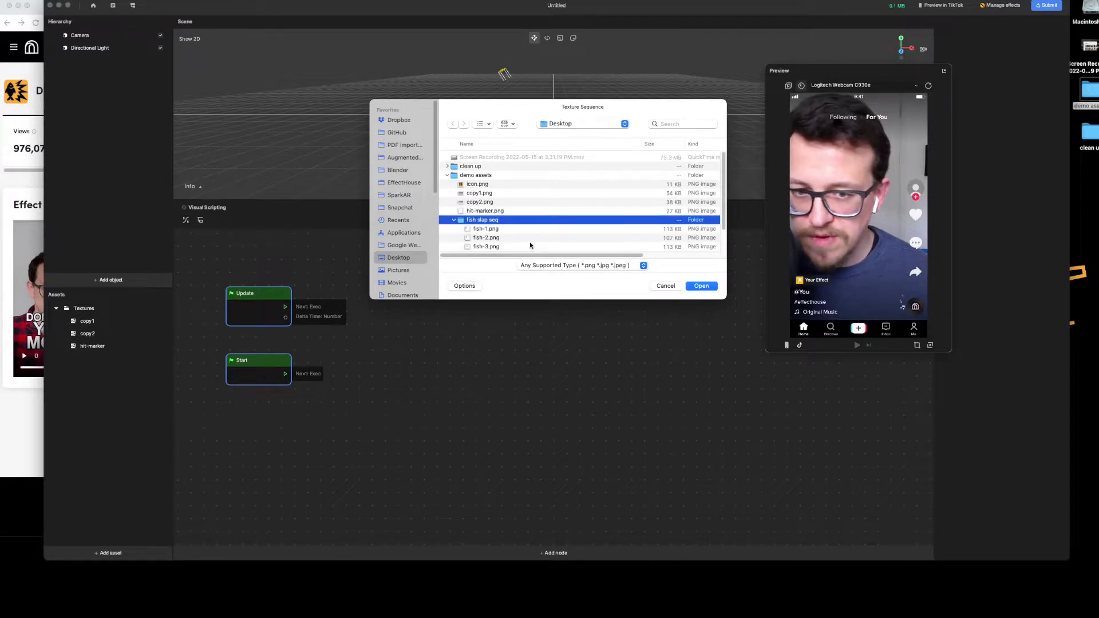
key("Down")
left_click_drag(724, 300, 731, 426)
key("shift+Down")
key("shift+Down")
key("shift+Down")
key("shift+Down")
key("shift+Down")
key("shift+Down")
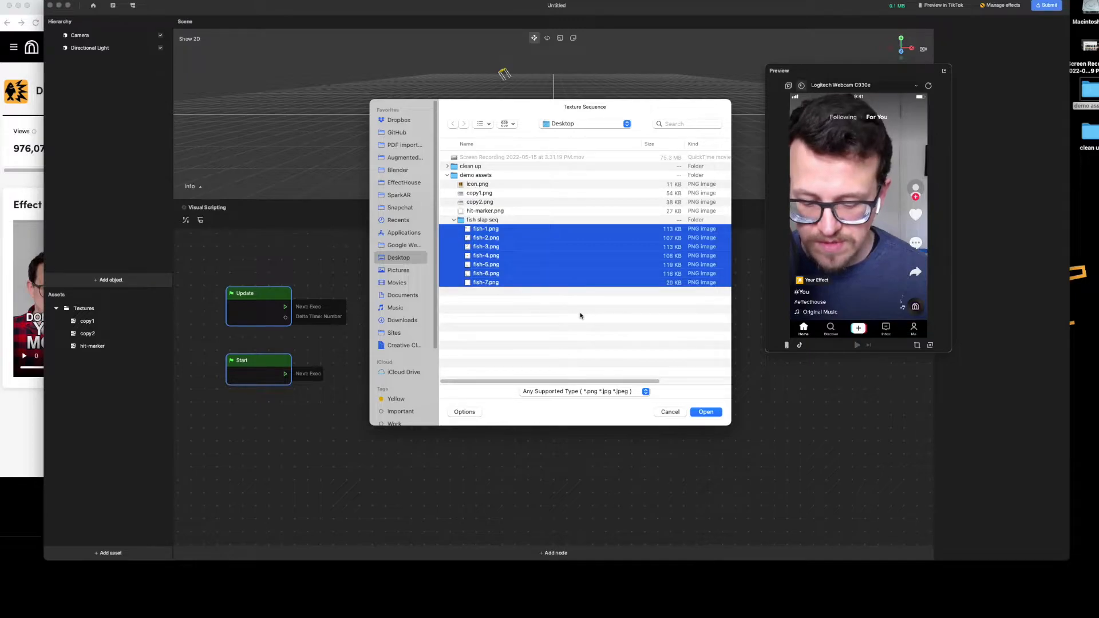
key("Return")
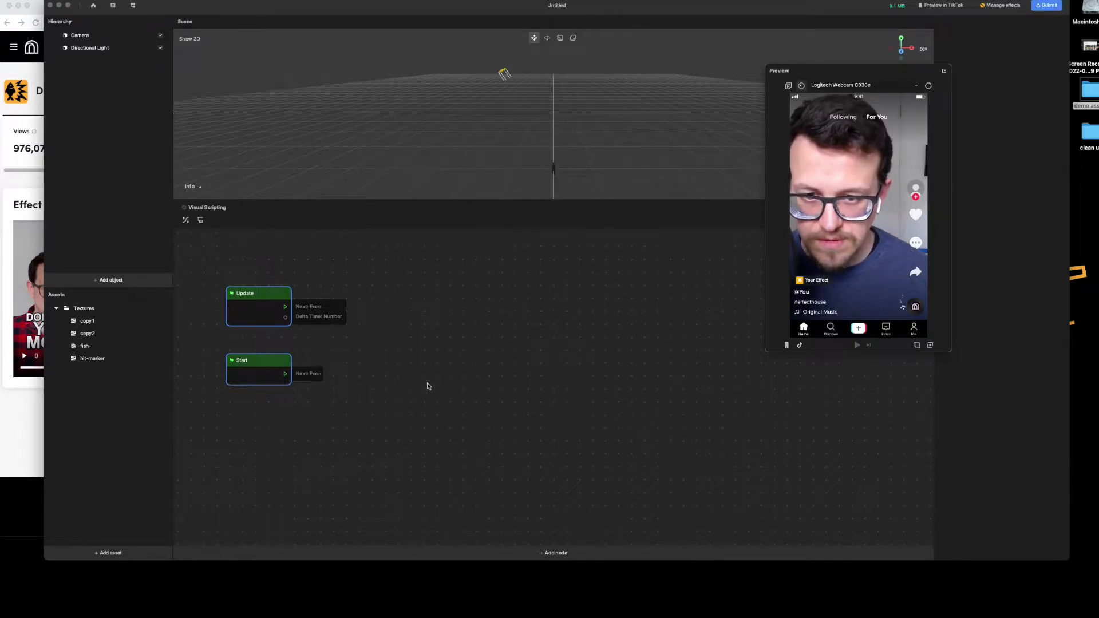
- Rename the imported fish texture sequence to fishSlapSequ
left_click(96, 346)
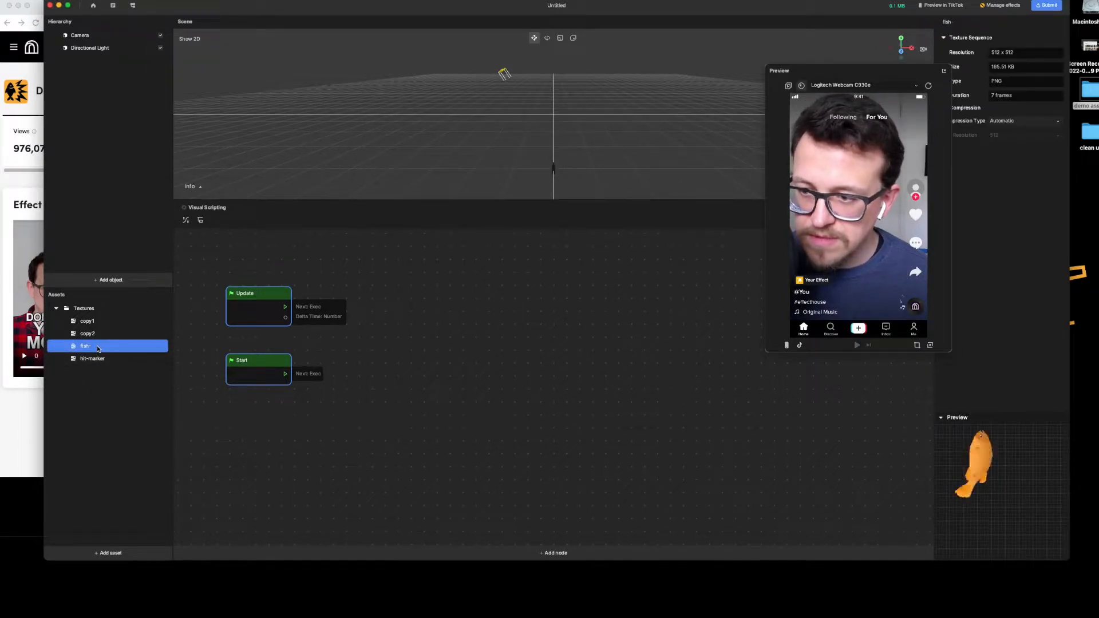
left_click(97, 347)
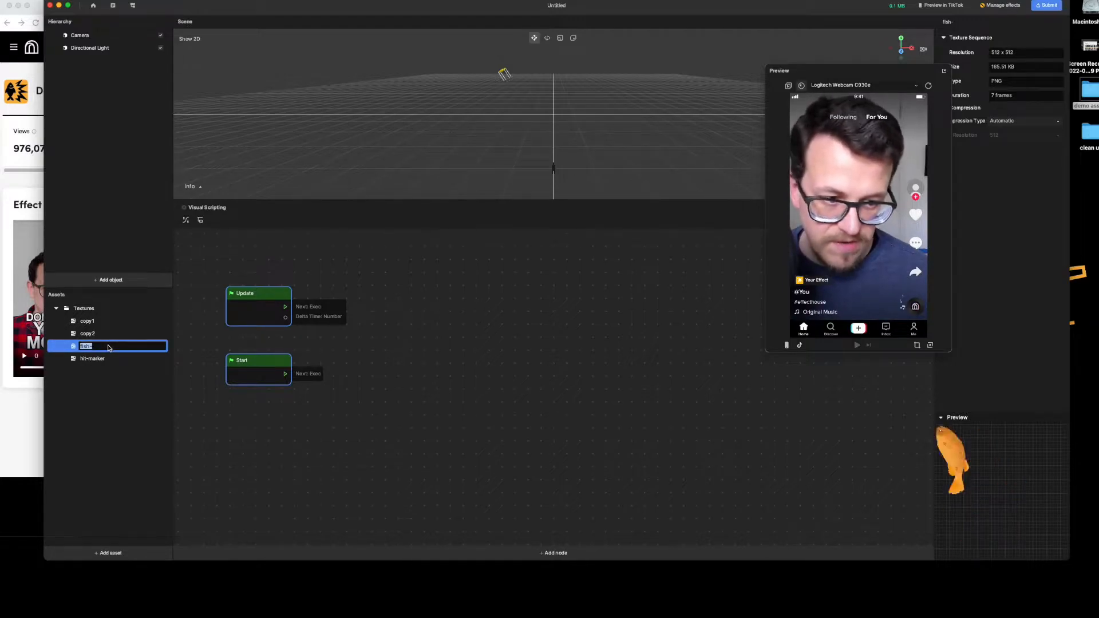
type("fish")
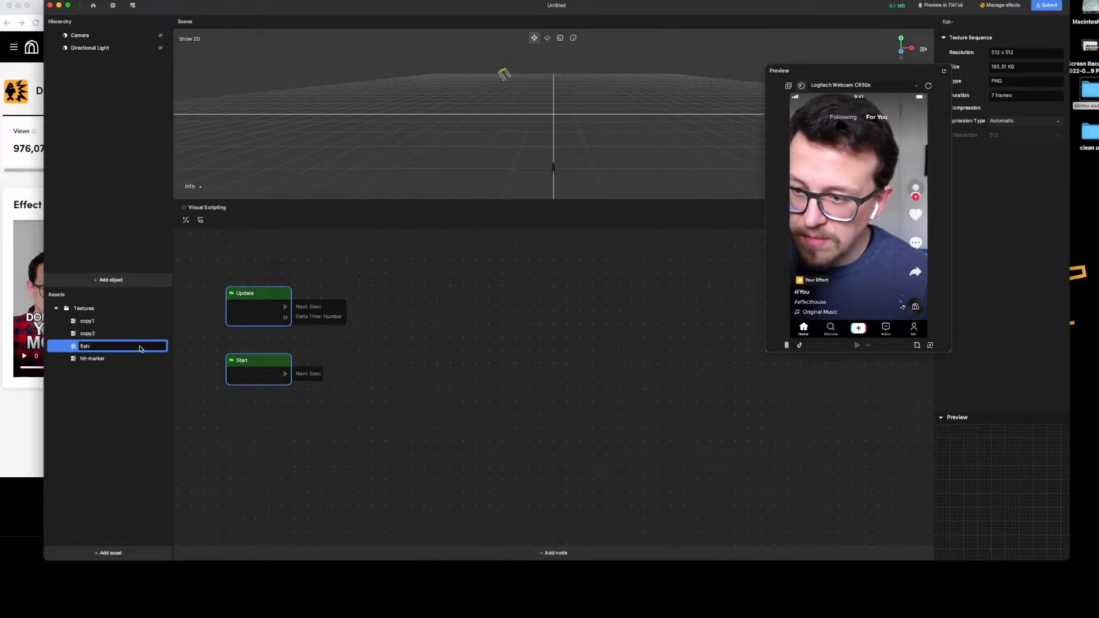
type("Slap")
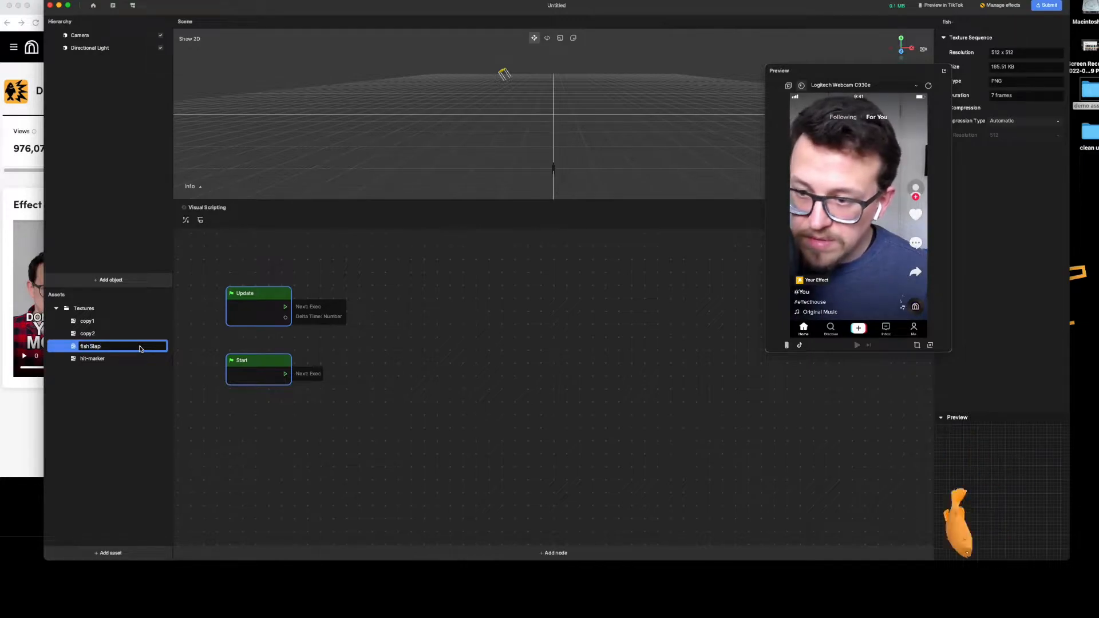
type("Sq")
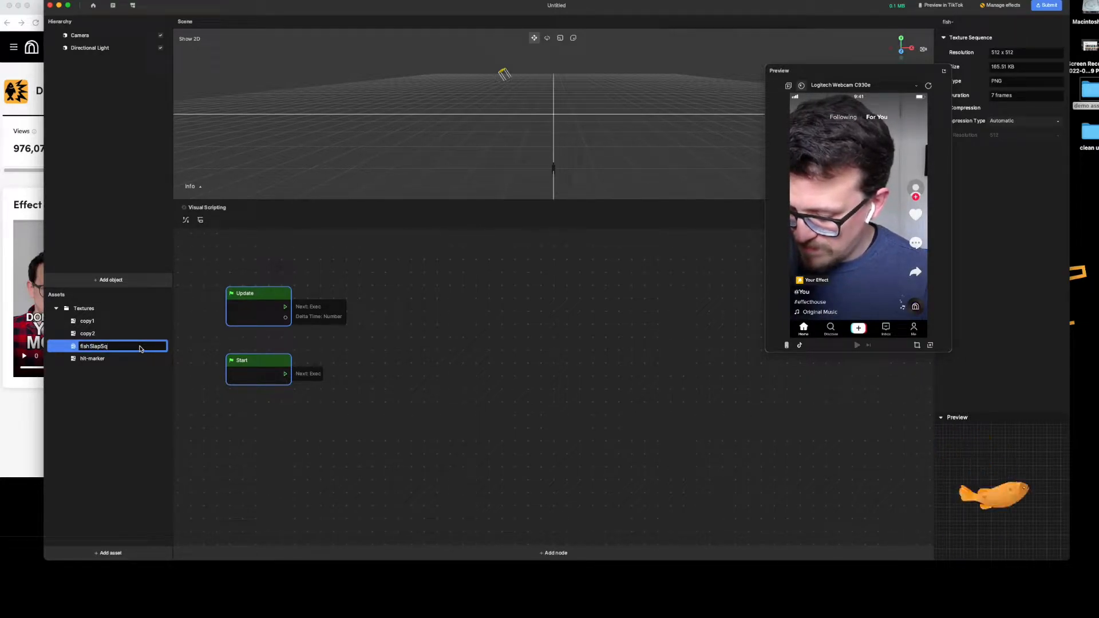
key("BackSpace")
type("eq")
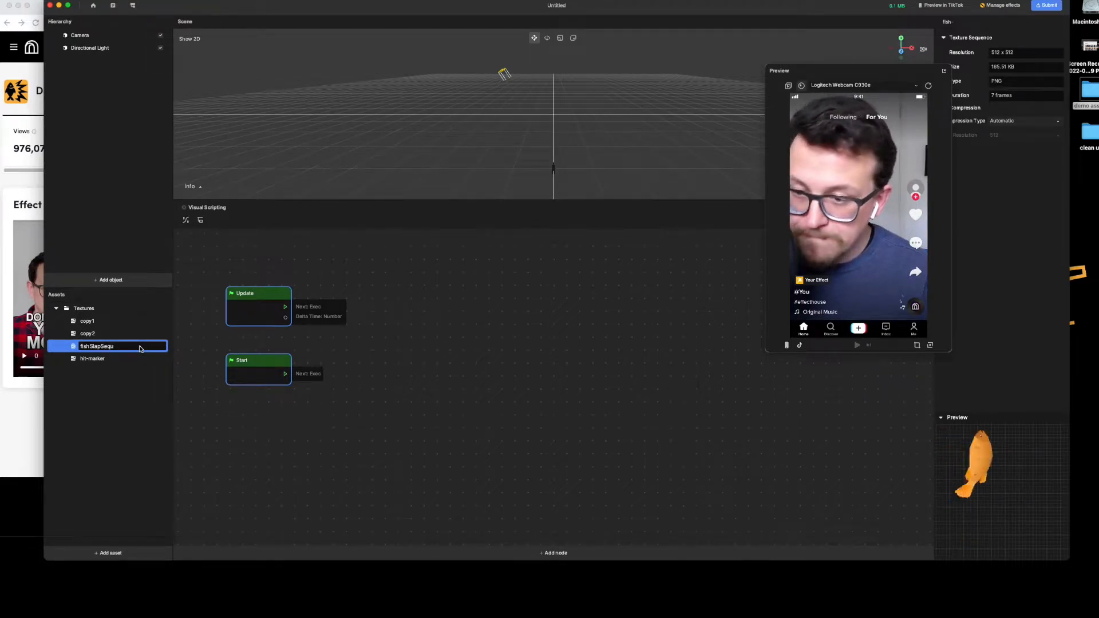
type("u")
key("Return")
left_click(121, 405)
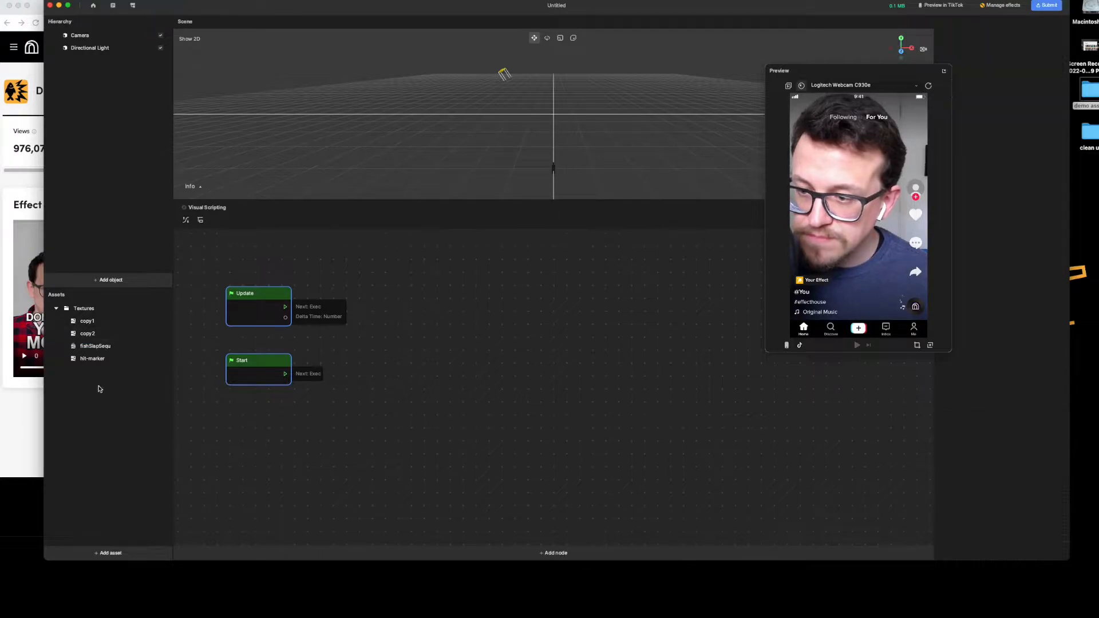
- Check the previews of the copy1, copy2, fishSlapSequ and hit-marker textures one after another
left_click(114, 325)
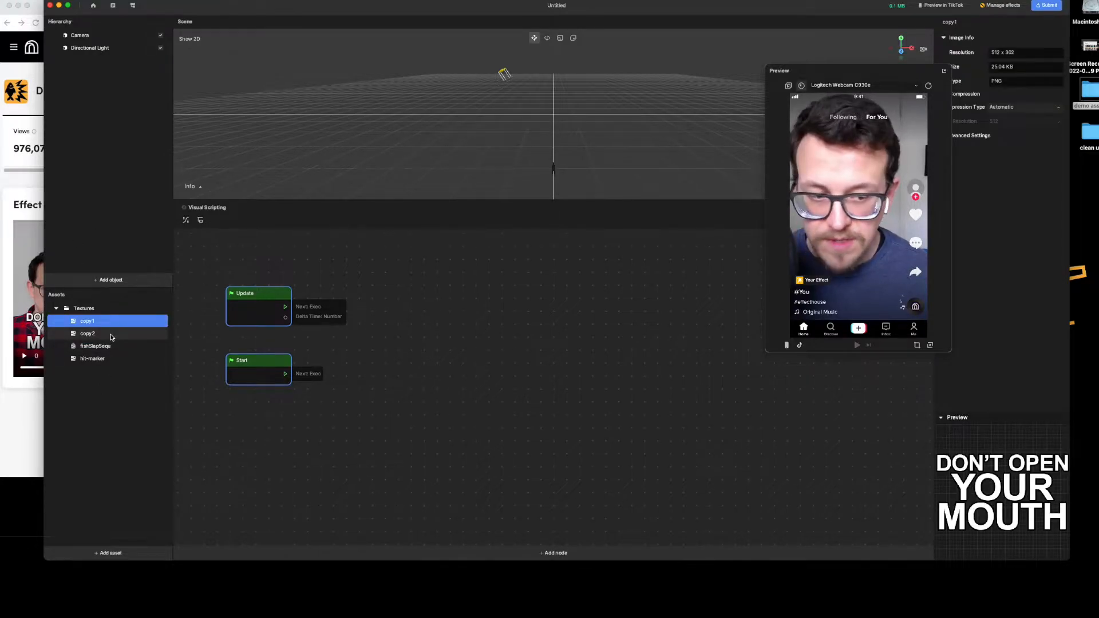
left_click(112, 334)
left_click(138, 348)
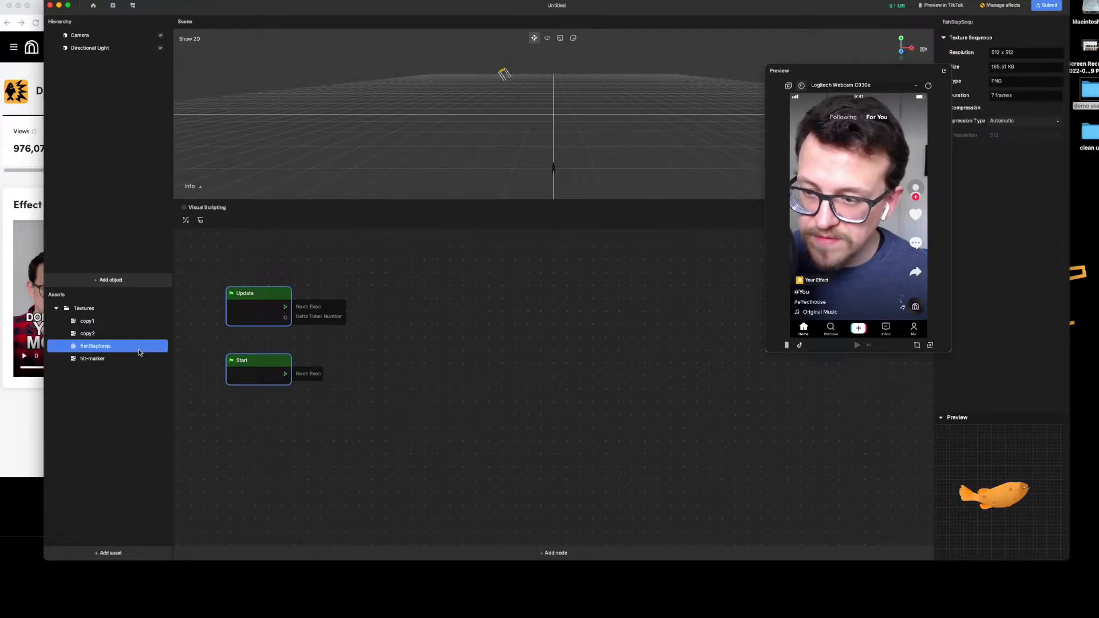
left_click(113, 358)
left_click(127, 403)
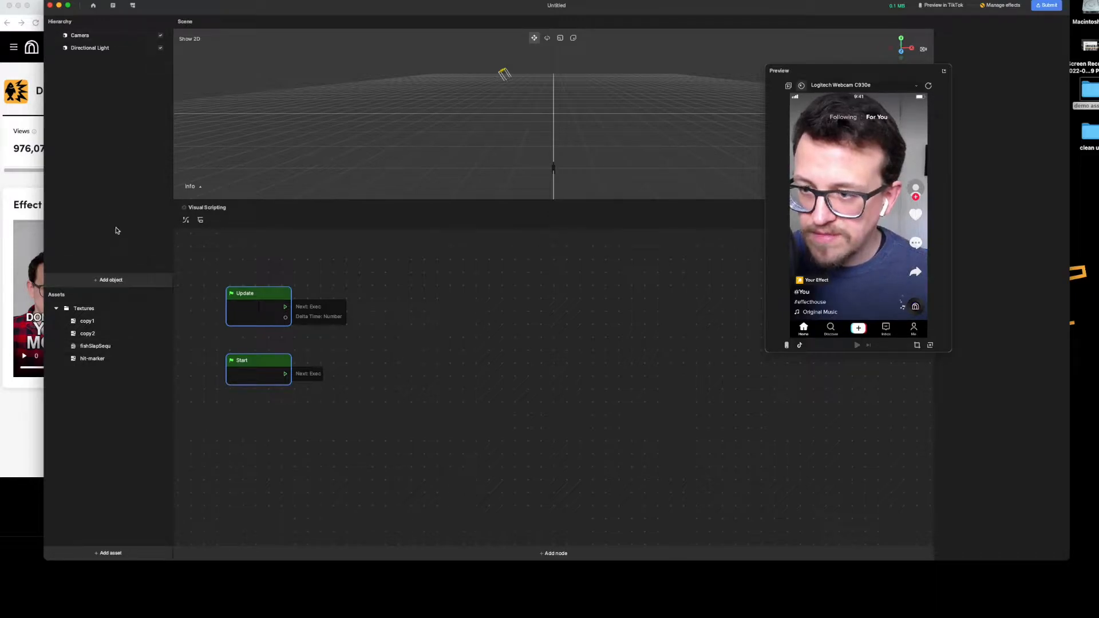
- Add a 2D Image object to the scene and name it copy1
left_click(117, 280)
mouse_move(135, 185)
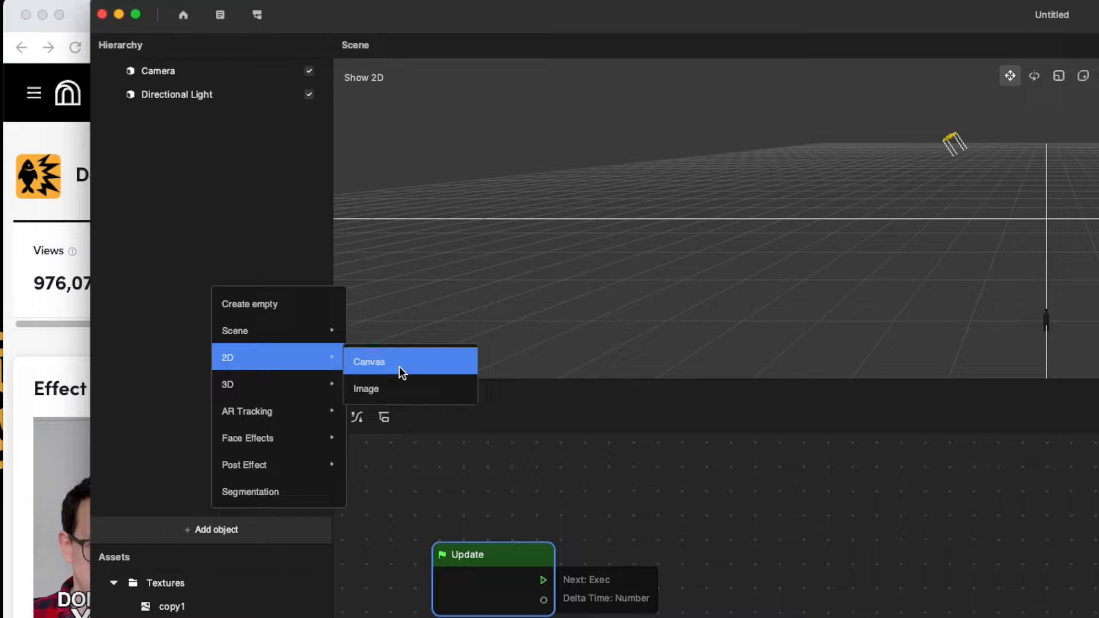
left_click(395, 395)
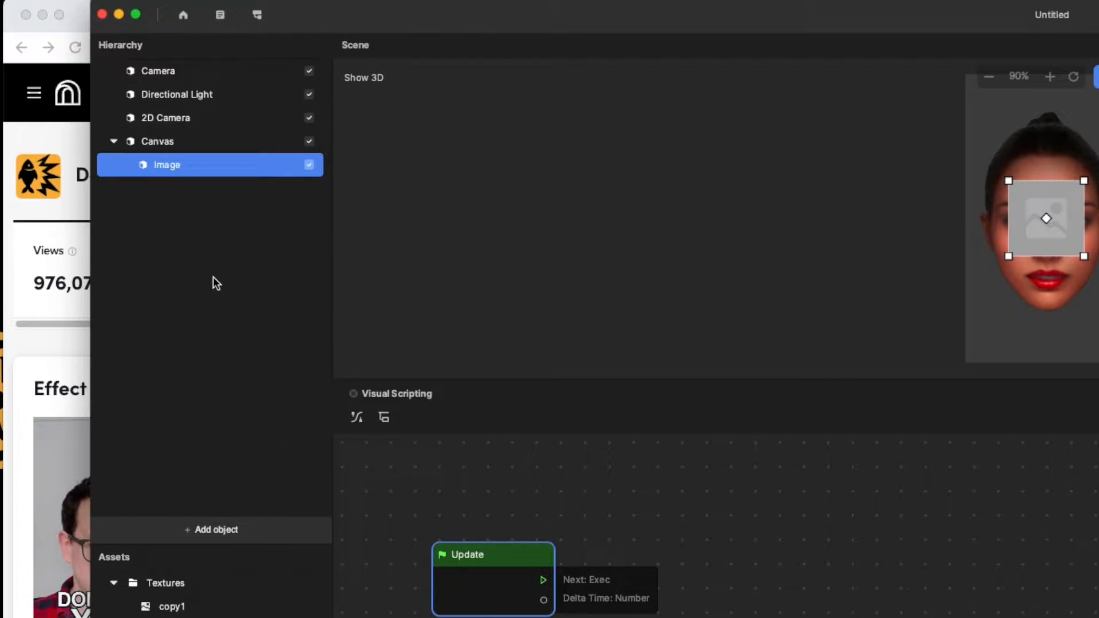
double_click(175, 166)
type("copy1")
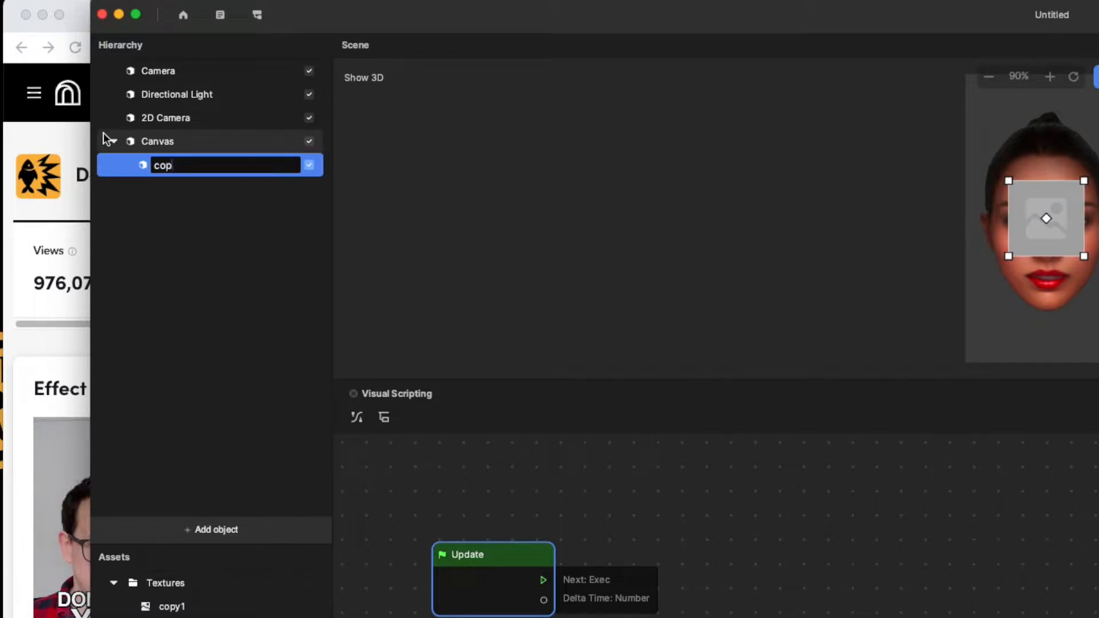
key("Return")
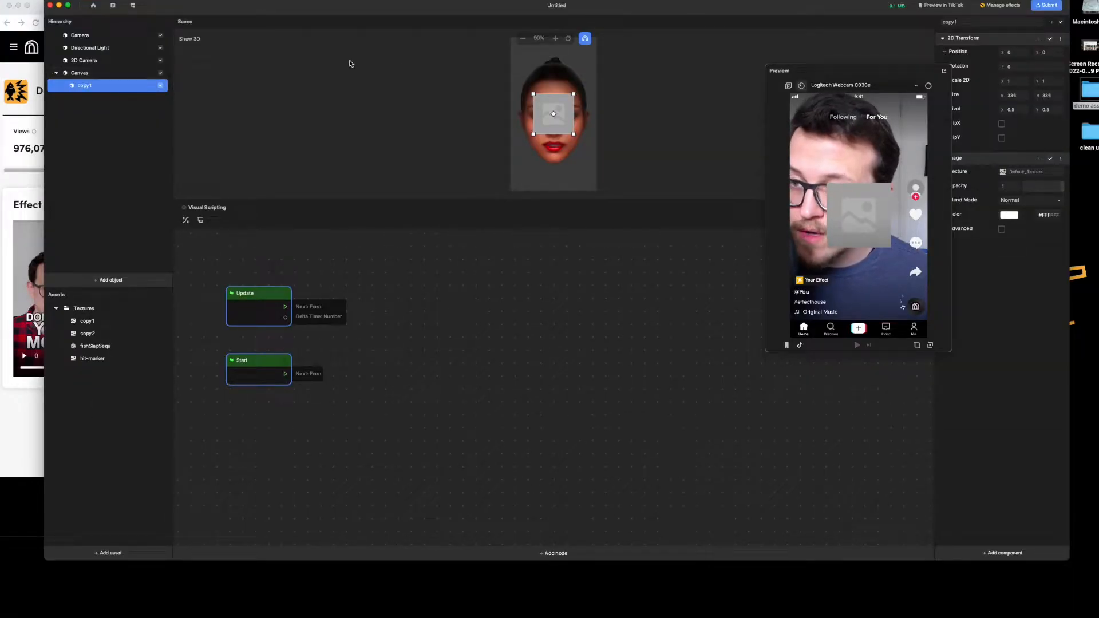
- Move the floating preview clear of the object's properties and assign the copy1 texture to the copy1 image
left_click_drag(858, 71, 782, 61)
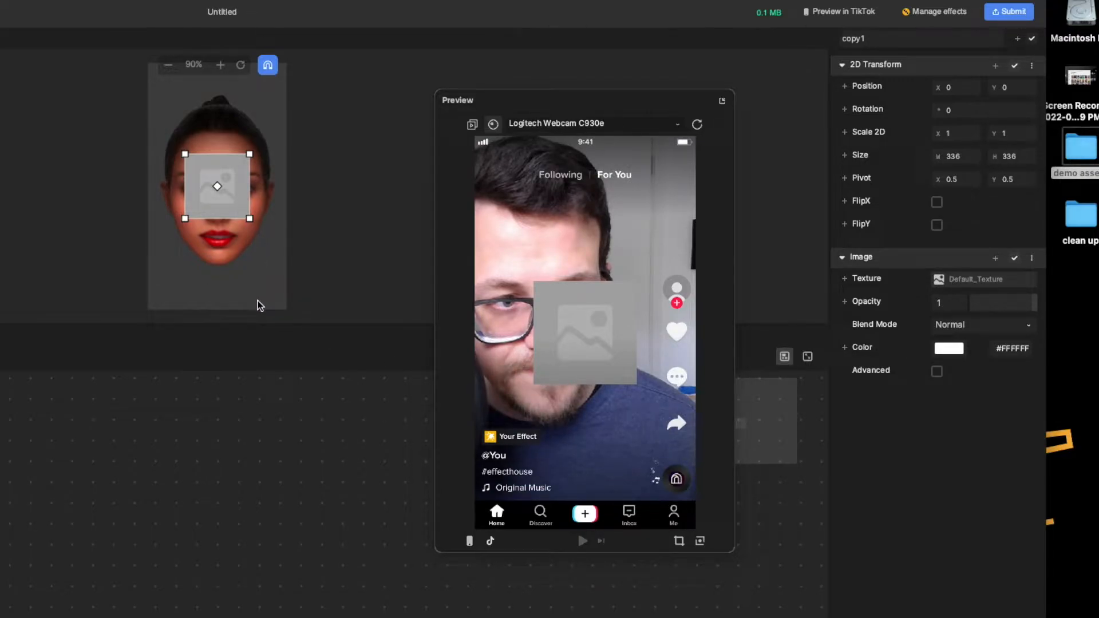
left_click_drag(244, 197, 214, 232)
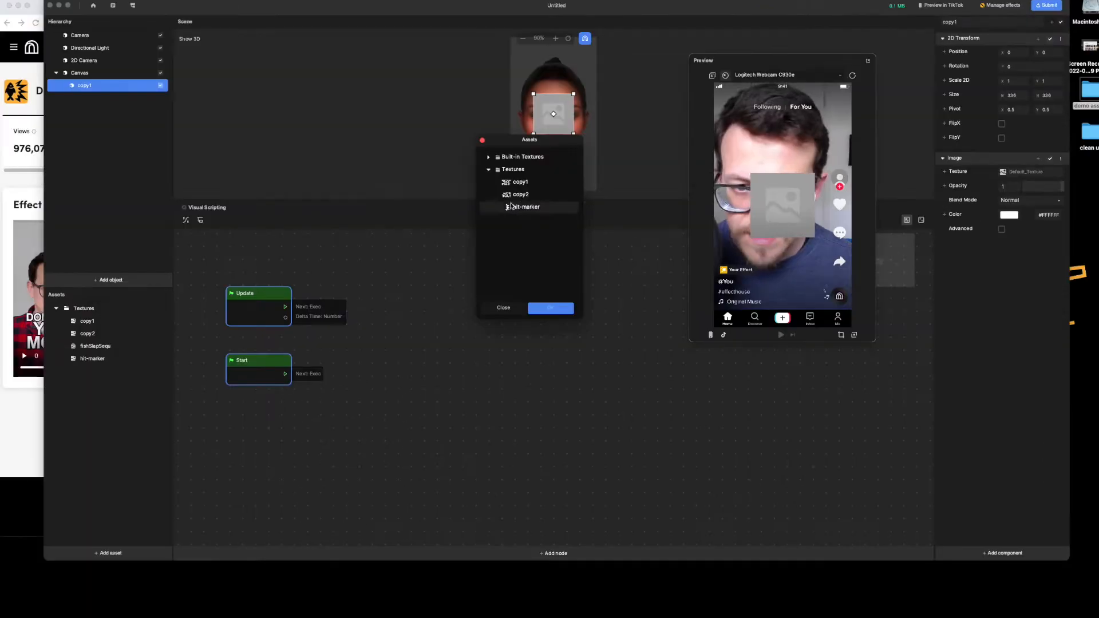
left_click(518, 182)
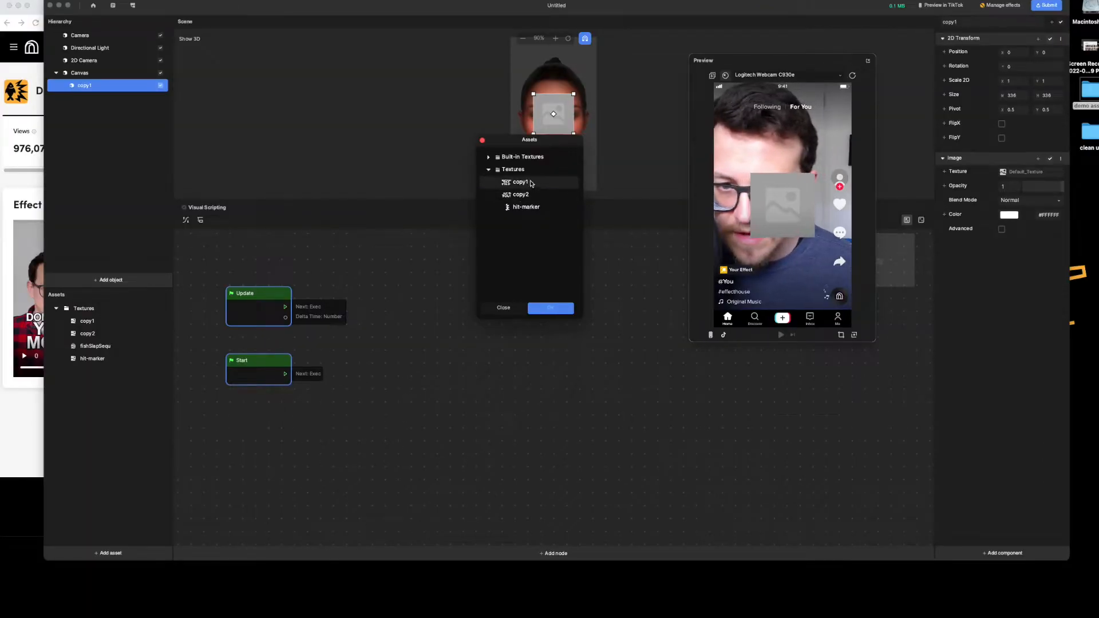
left_click(564, 309)
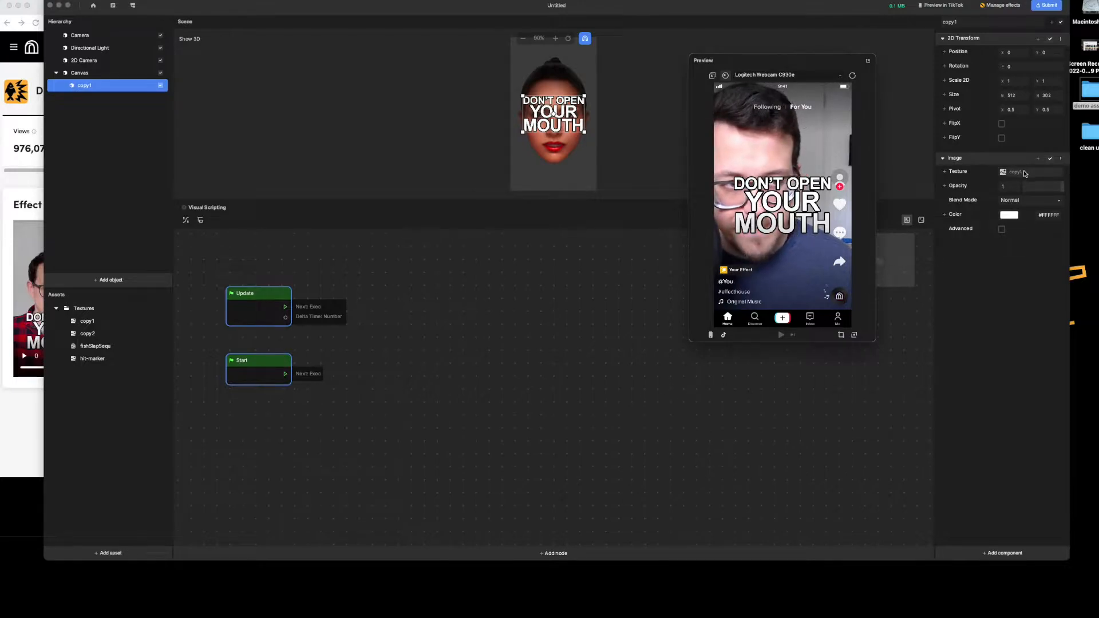
left_click(96, 172)
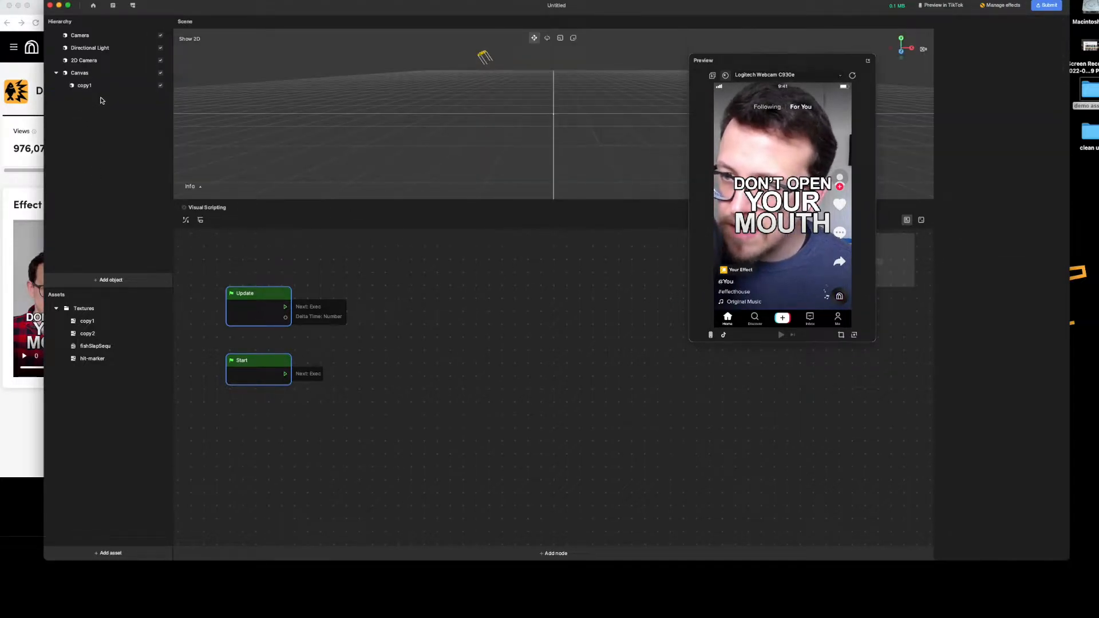
left_click(104, 87)
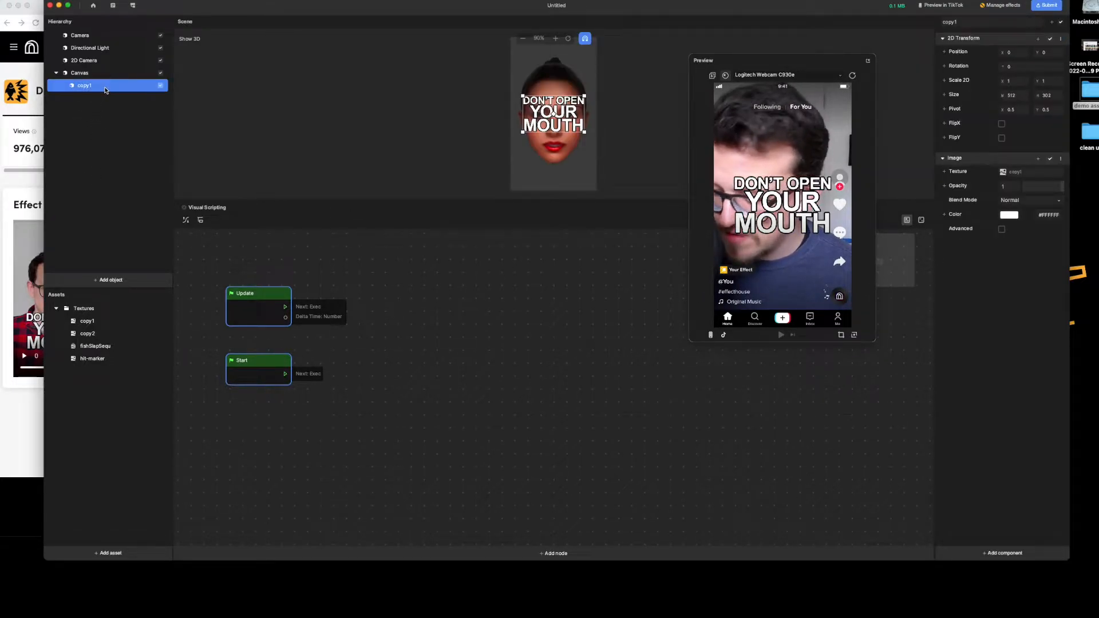
left_click(104, 94)
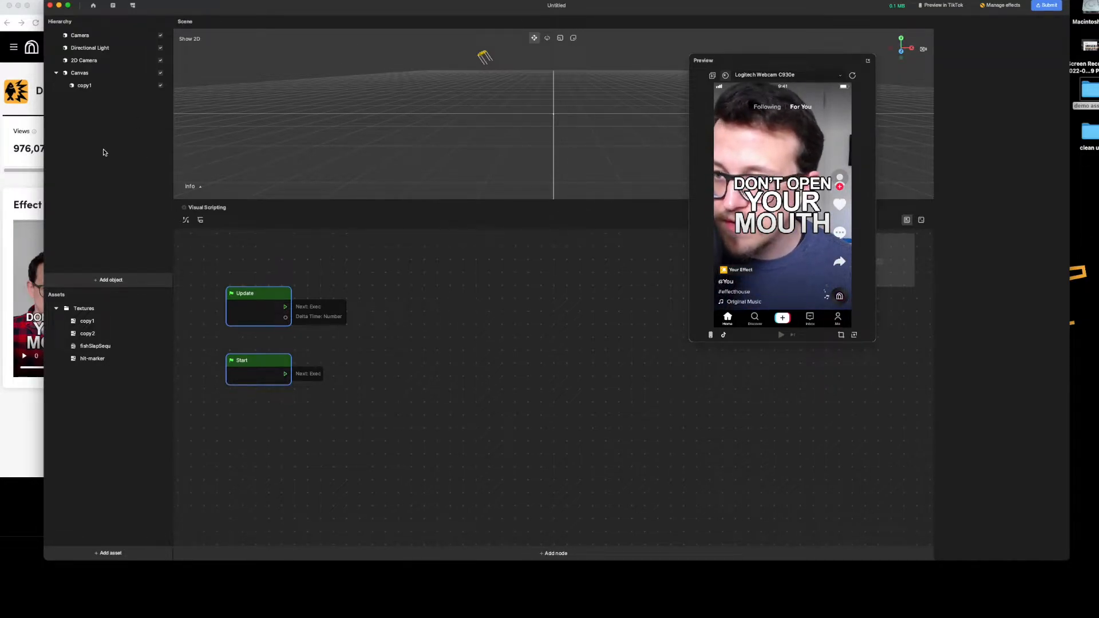
- Add a second 2D Image object beneath copy1 in the Canvas and name it copy2
left_click(113, 88)
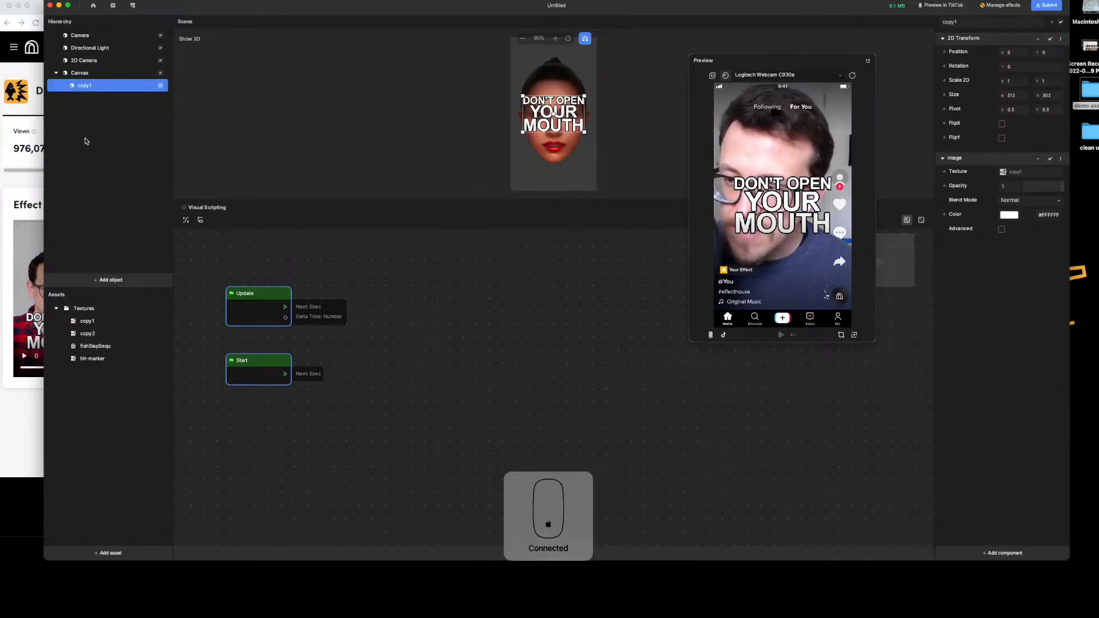
left_click(111, 280)
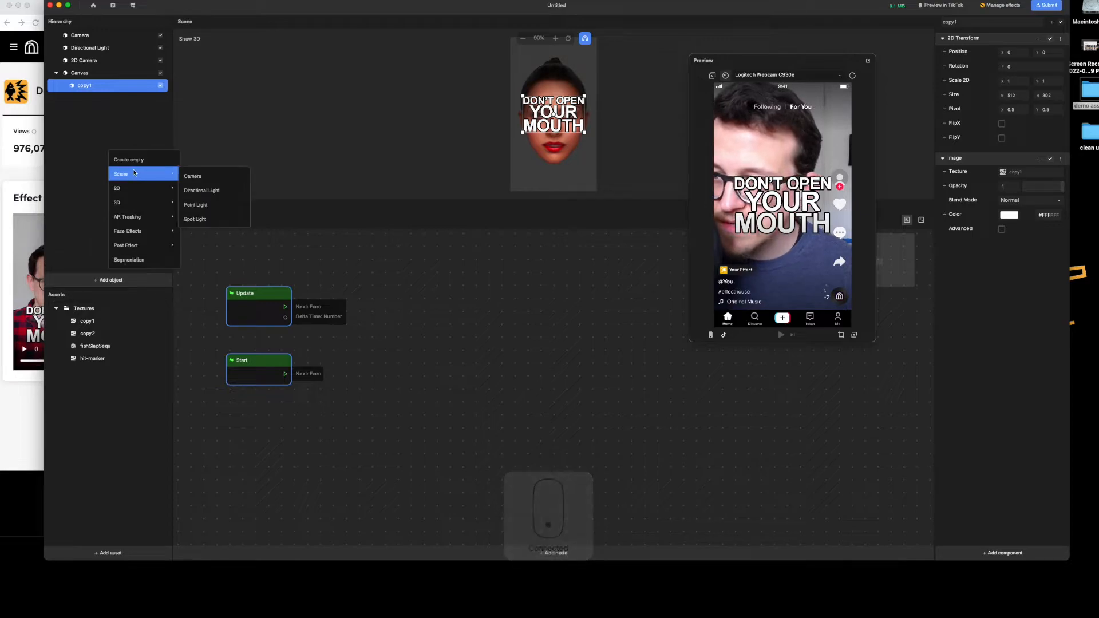
mouse_move(137, 190)
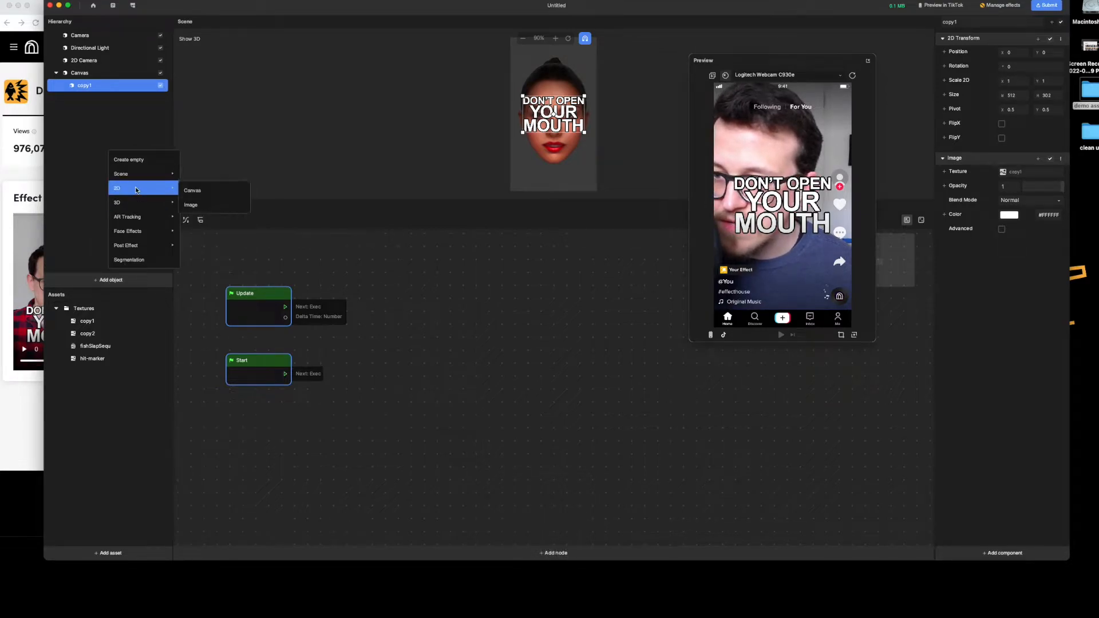
left_click(191, 205)
double_click(85, 100)
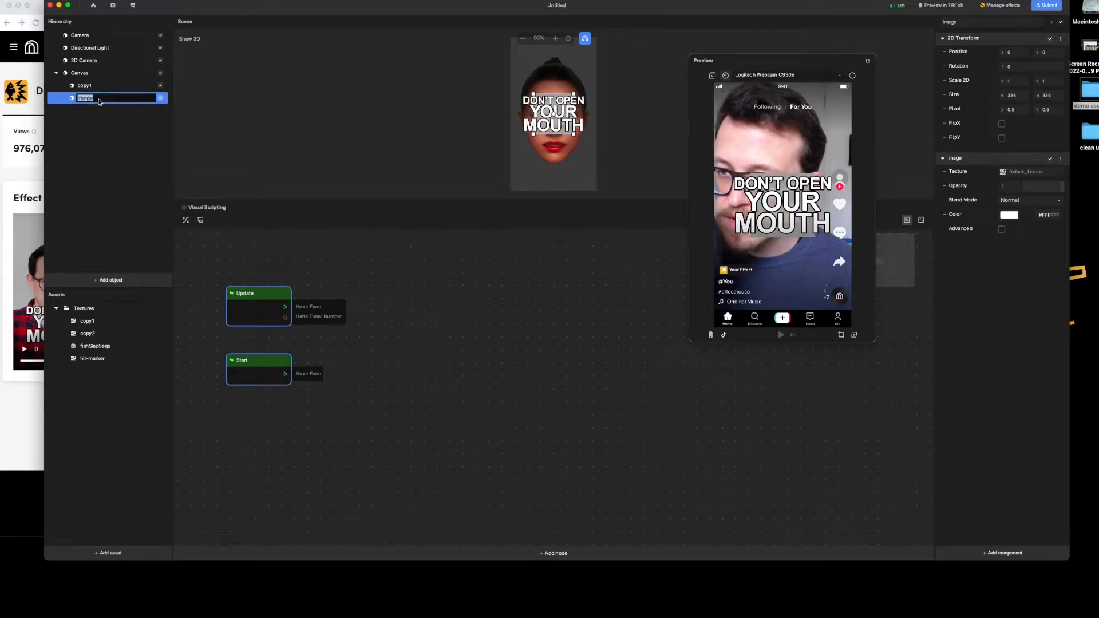
type("copy")
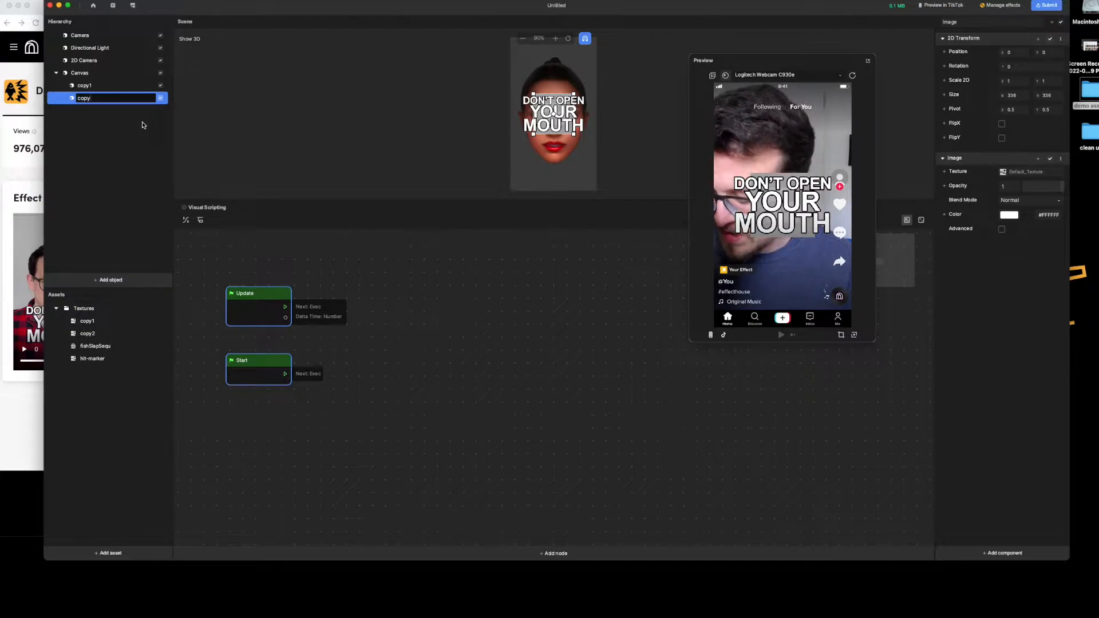
type("2")
key("Return")
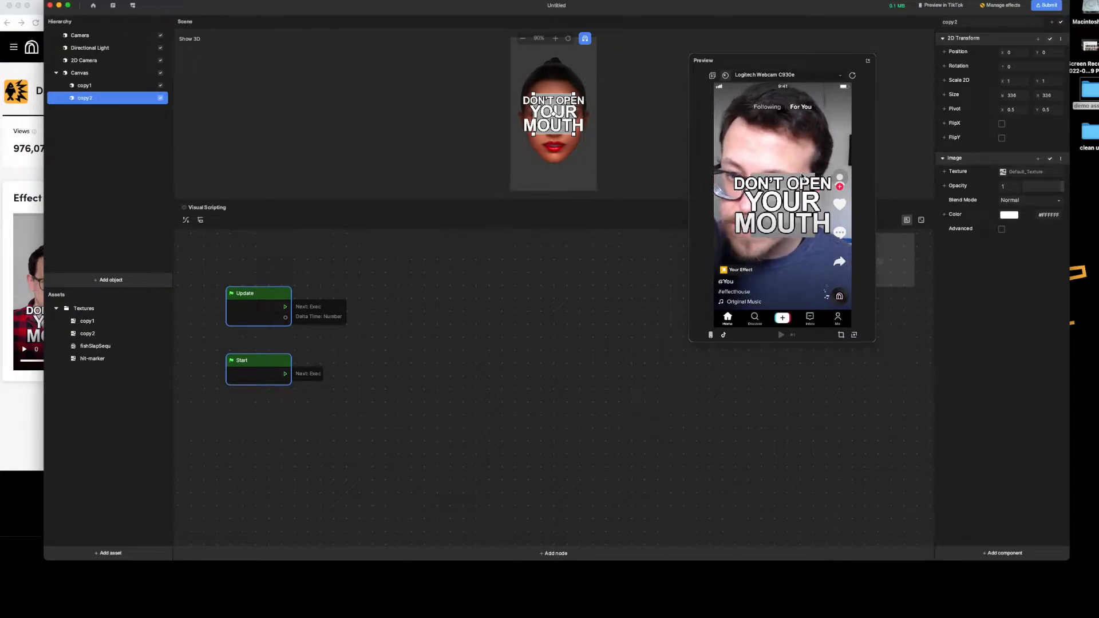
- Assign the copy2 texture to the copy2 image
left_click(1004, 172)
left_click(574, 176)
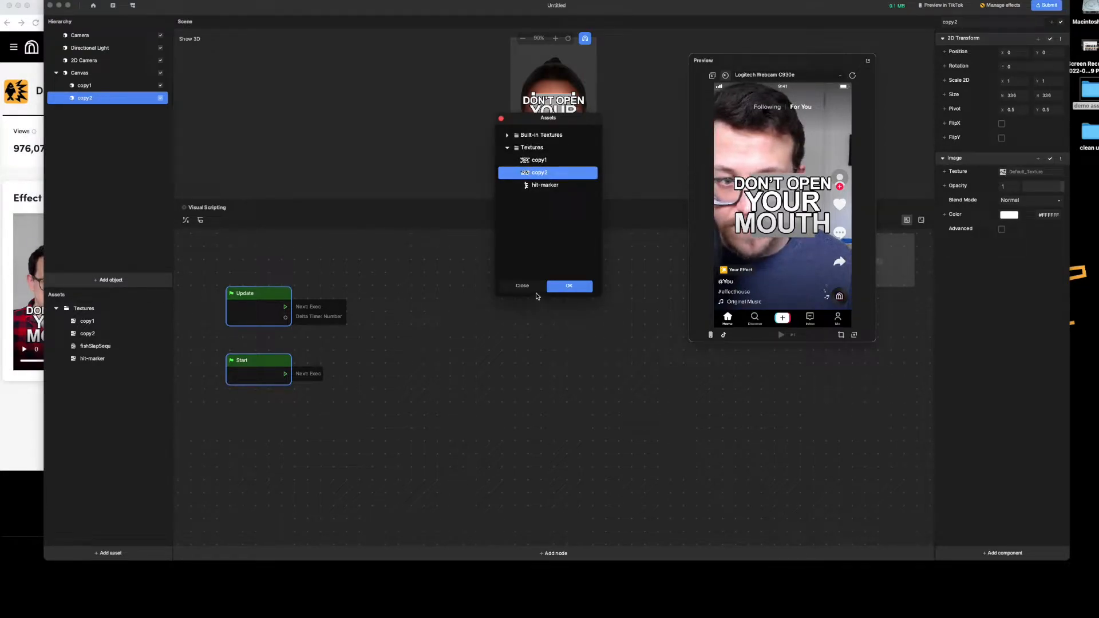
left_click(577, 286)
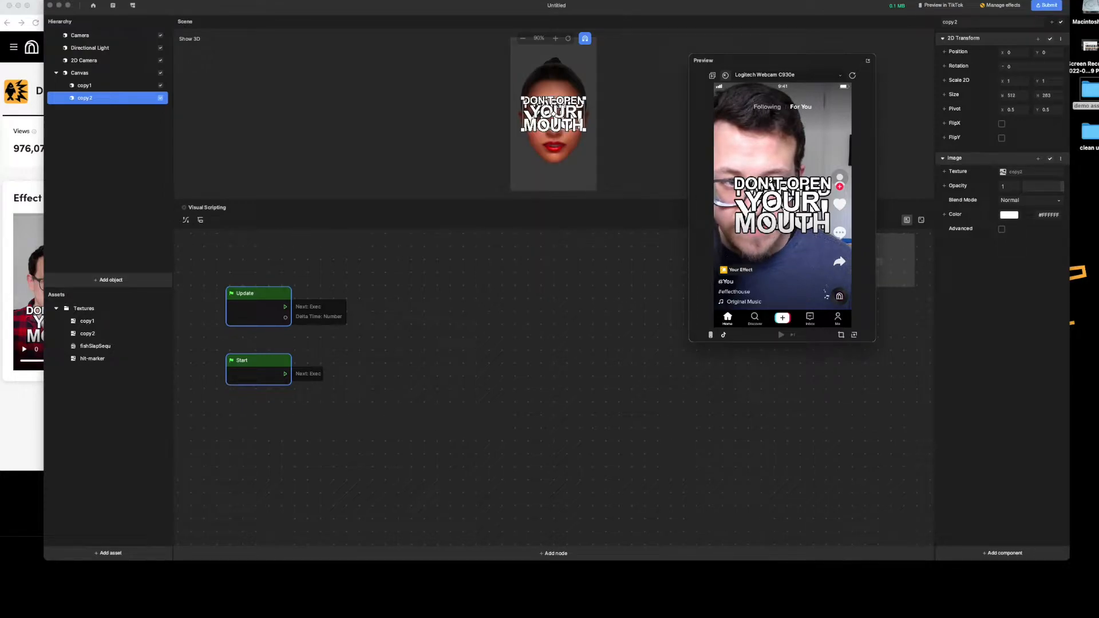
- Add a third 2D Image object under the Canvas and name it hitmarker
left_click(100, 73)
left_click(110, 280)
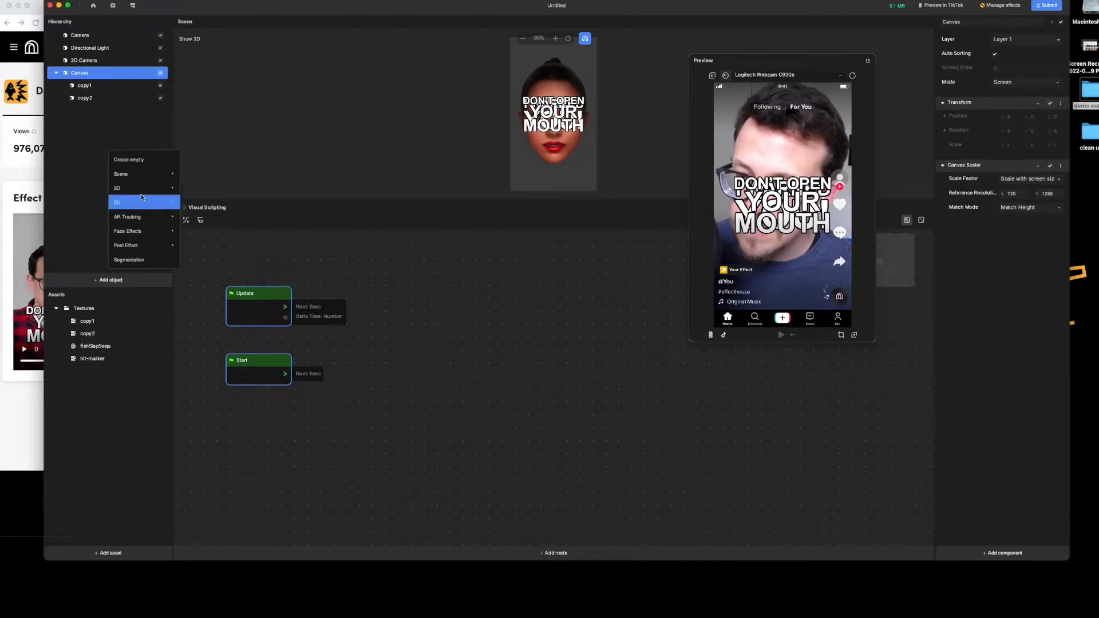
mouse_move(143, 178)
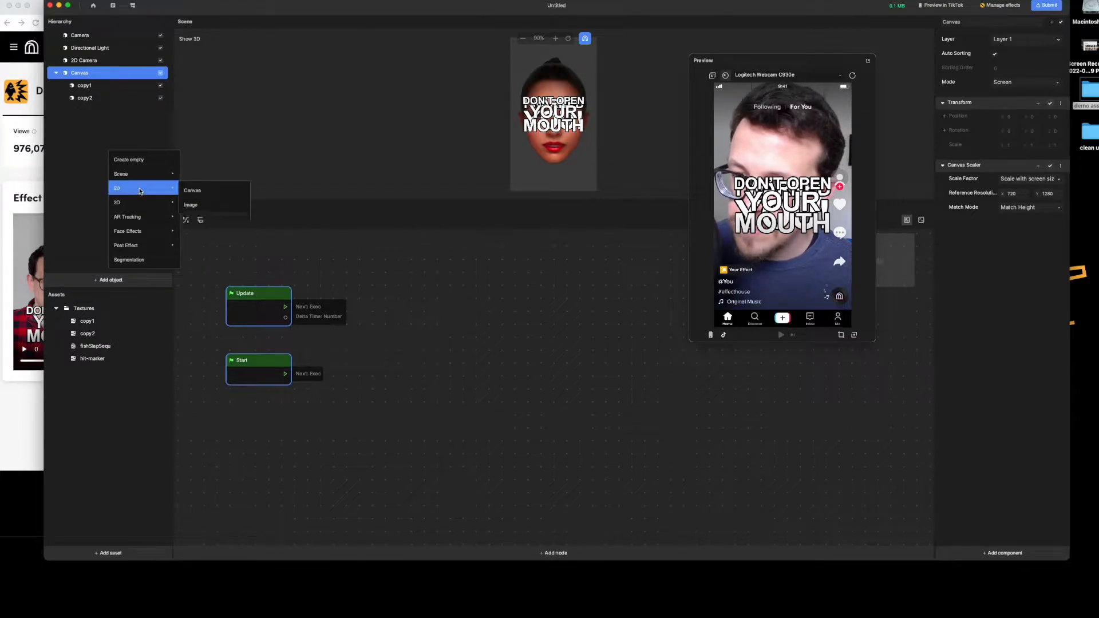
left_click(197, 206)
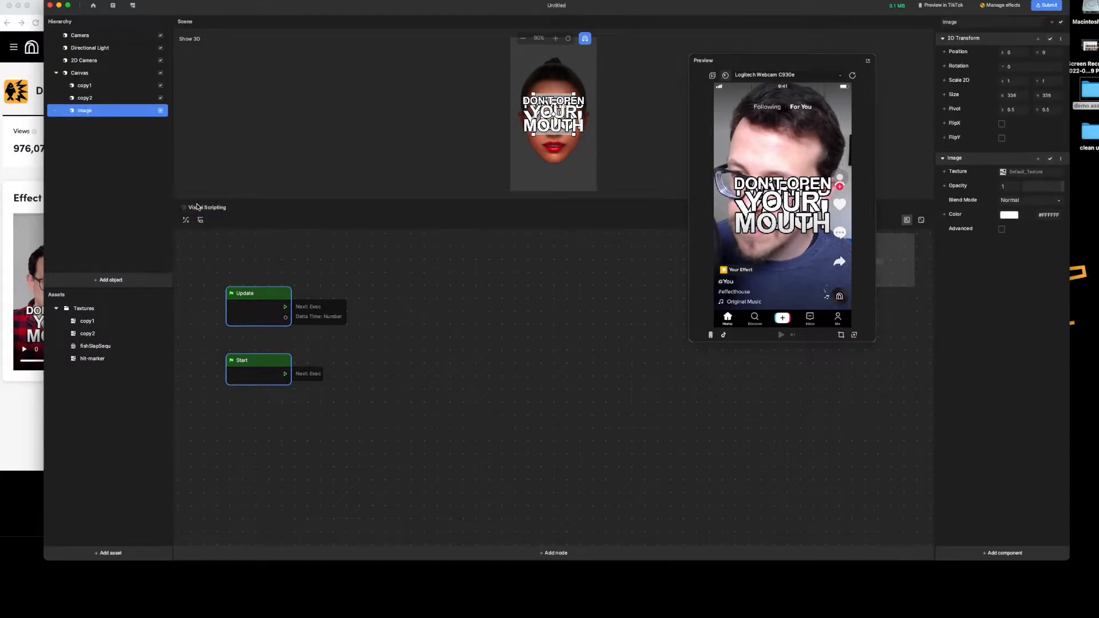
double_click(103, 111)
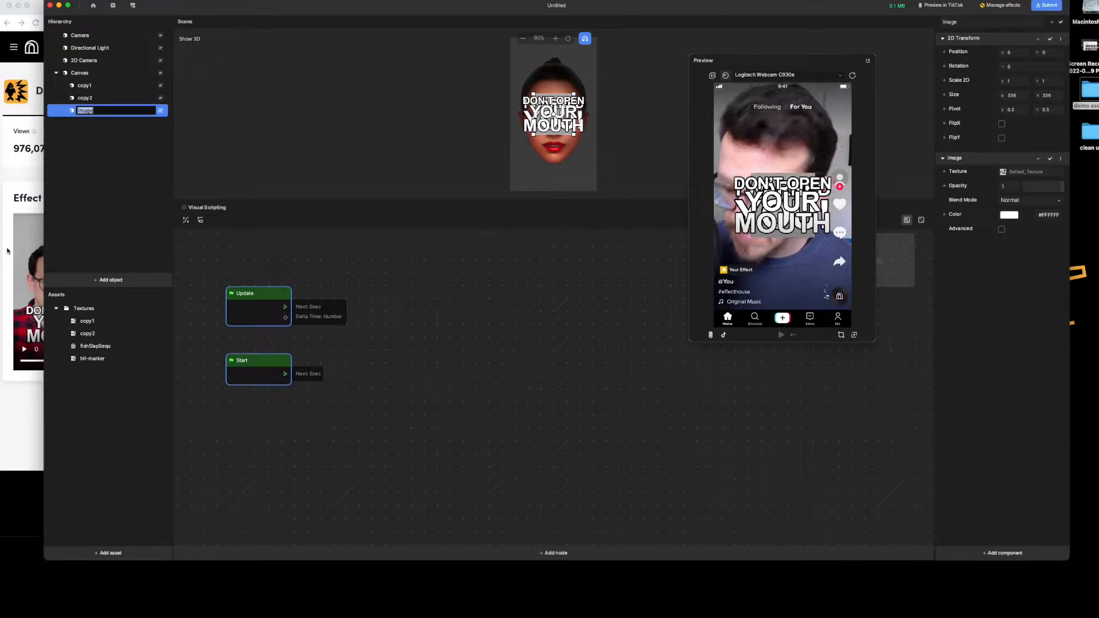
type("hitmark")
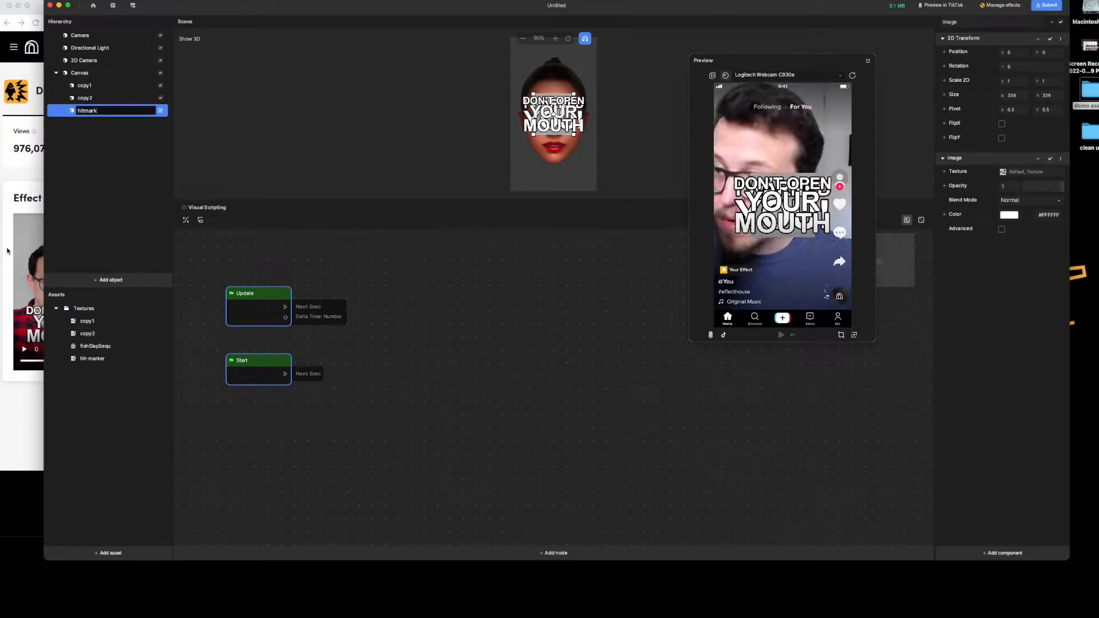
type("er")
key("Return")
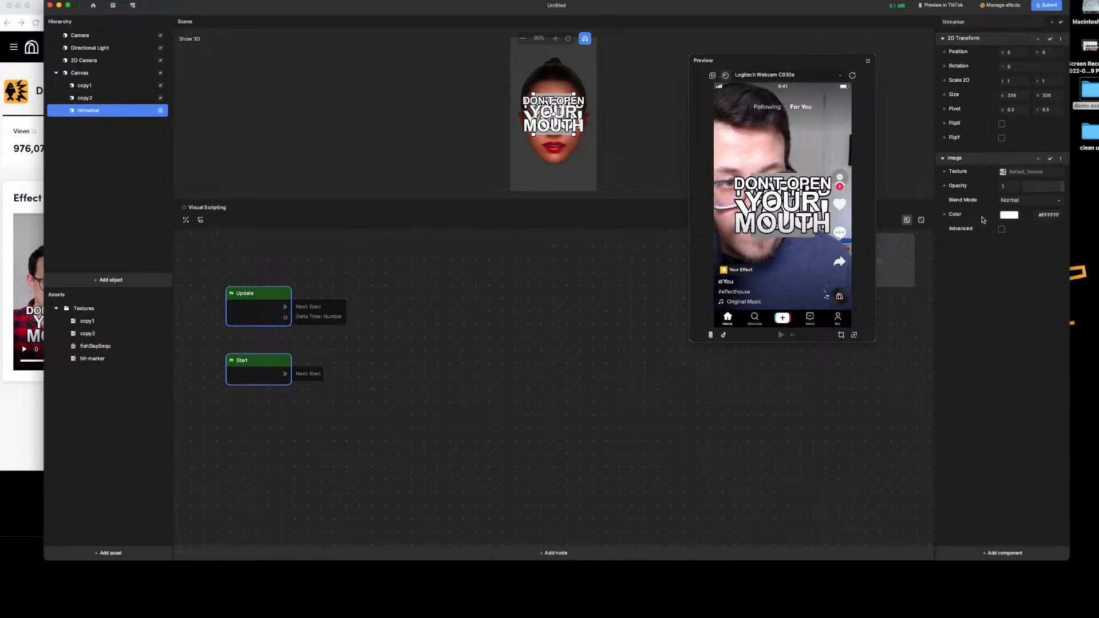
- Assign the hit-marker texture to the hitmarker image
left_click(1015, 172)
left_click(554, 187)
left_click(570, 286)
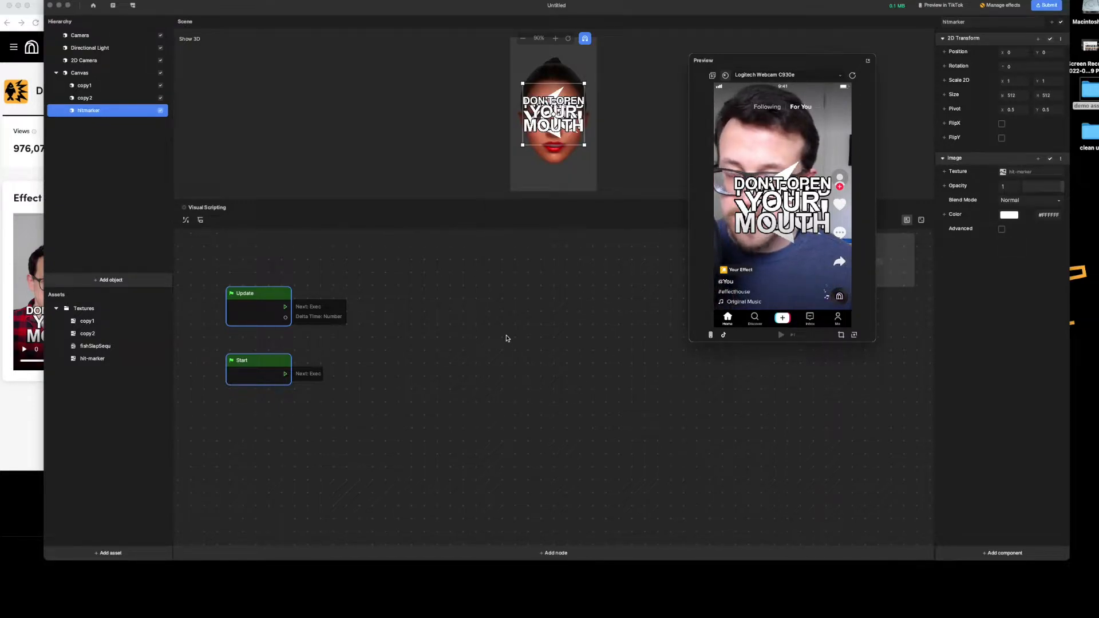
- Enlarge the scene view and place the hitmarker burst beside the upper right of the face
left_click_drag(553, 100, 566, 95)
left_click_drag(544, 201, 538, 388)
left_click_drag(589, 164, 610, 103)
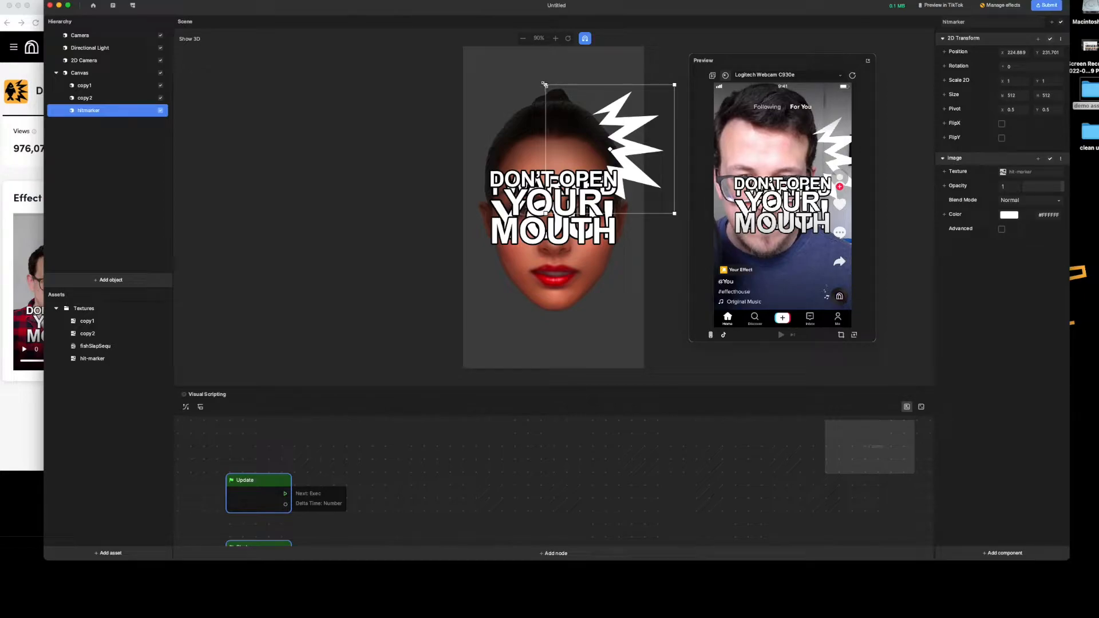
mouse_move(544, 84)
left_mouse_down()
mouse_move(534, 79)
mouse_move(544, 87)
left_mouse_up()
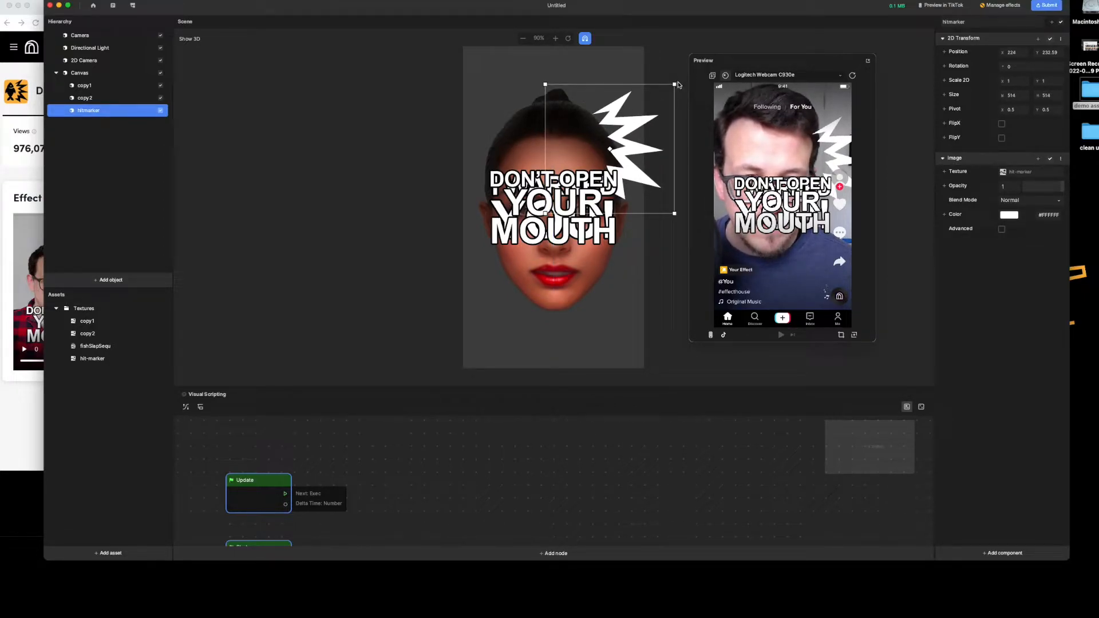
left_click_drag(676, 83, 656, 59)
- Place the copy1 text above the face at about X 0, Y 425 and the copy2 text over the mouth and chin
left_click_drag(536, 205, 528, 112)
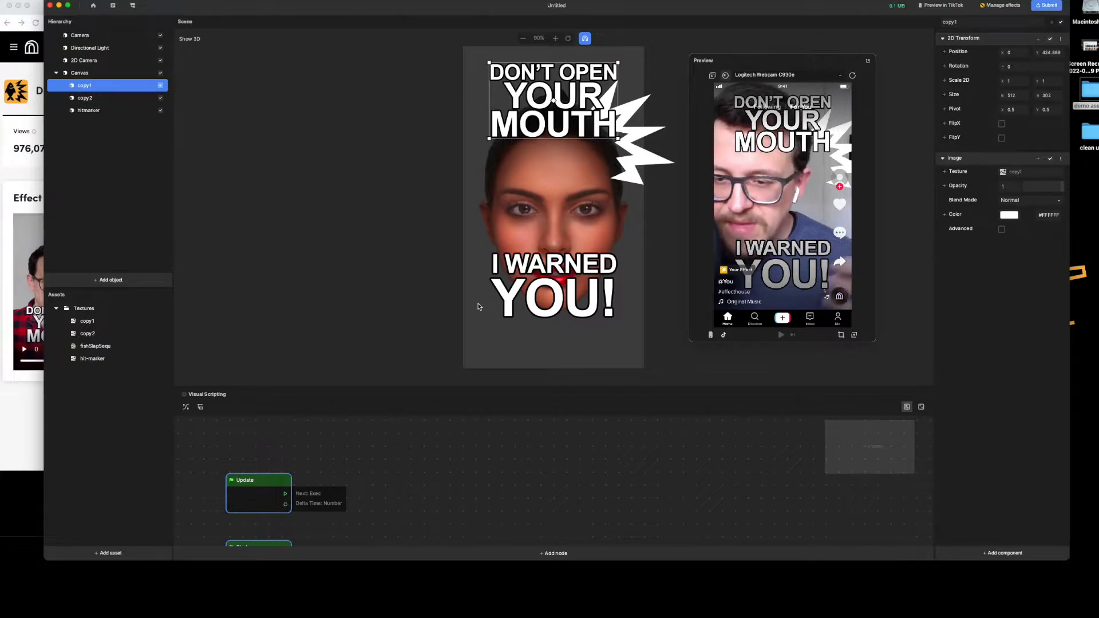
left_click_drag(393, 387, 395, 259)
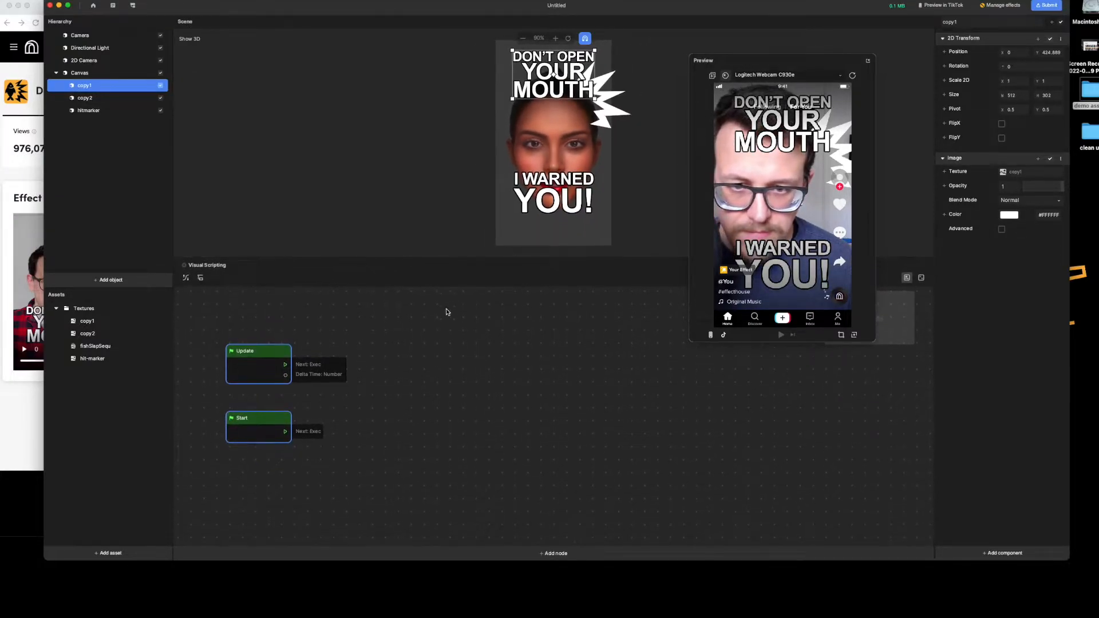
- Add a fourth 2D Image object under the Canvas beneath hitmarker, keeping its default texture
left_click(157, 195)
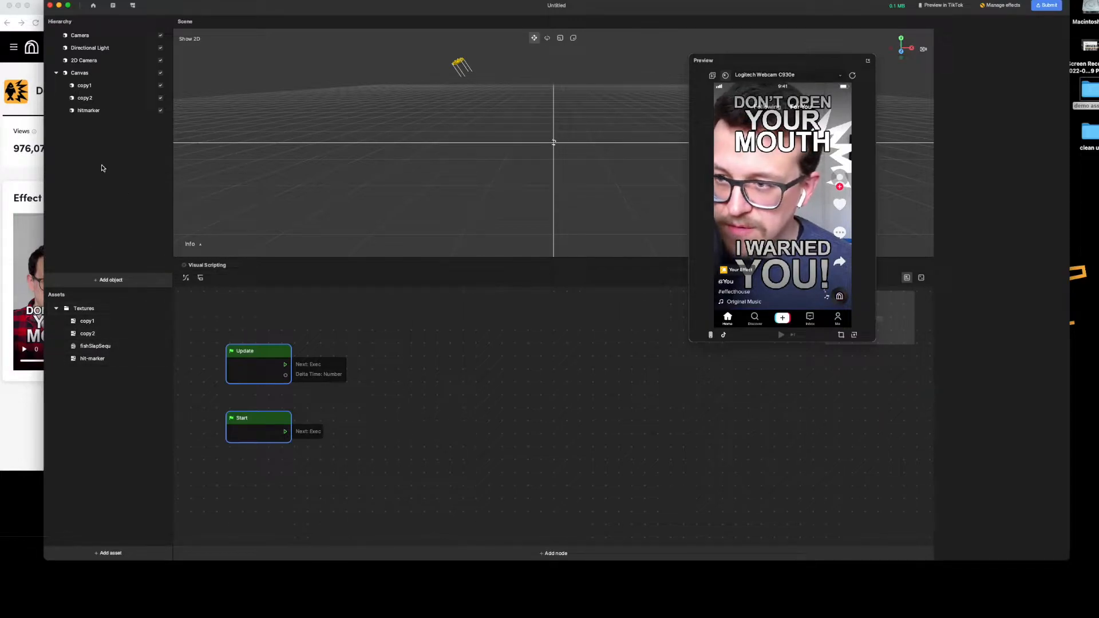
left_click(83, 73)
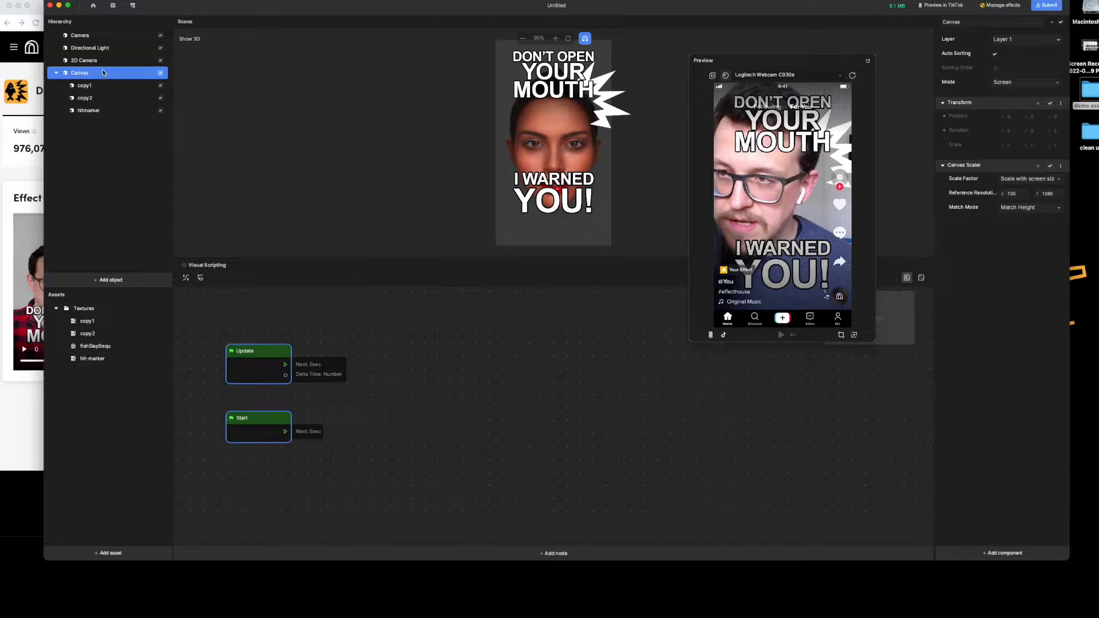
left_click(111, 280)
mouse_move(146, 189)
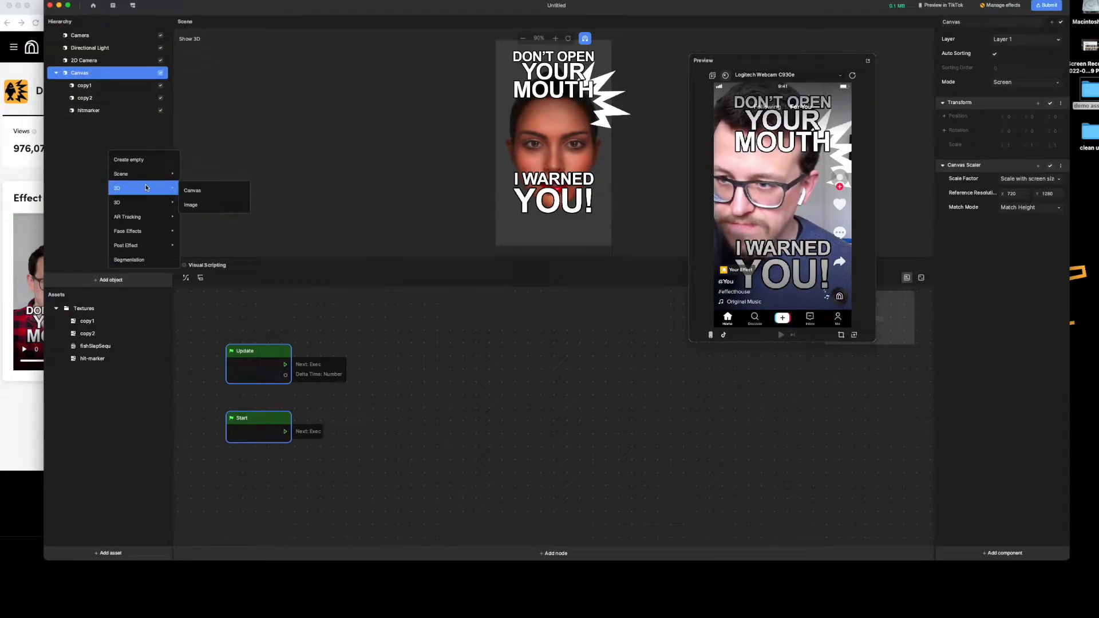
left_click(197, 206)
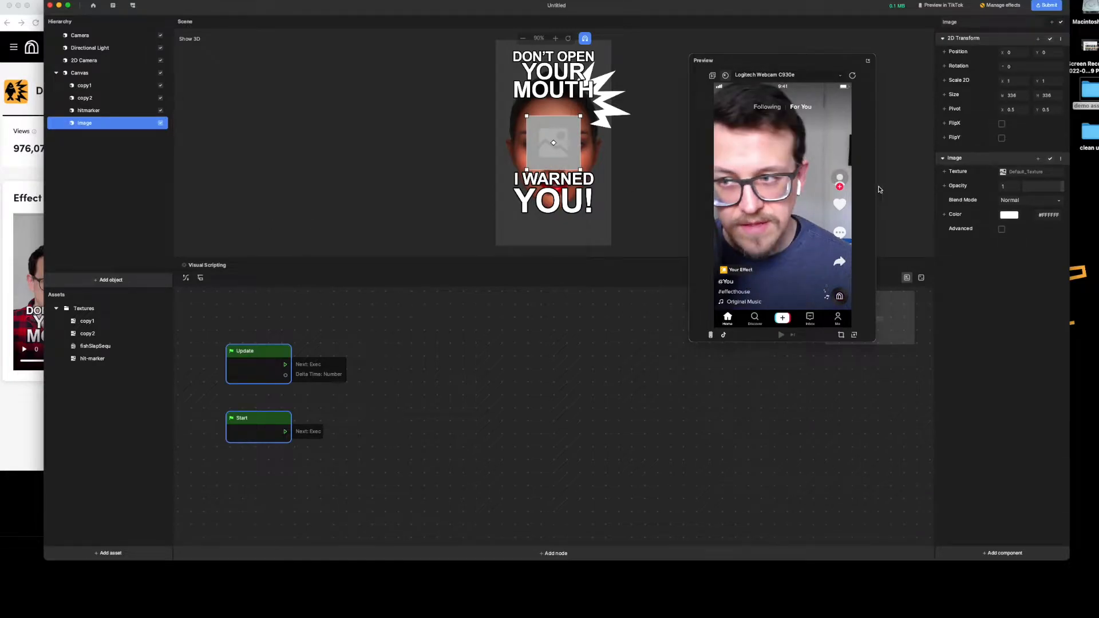
left_click(1005, 172)
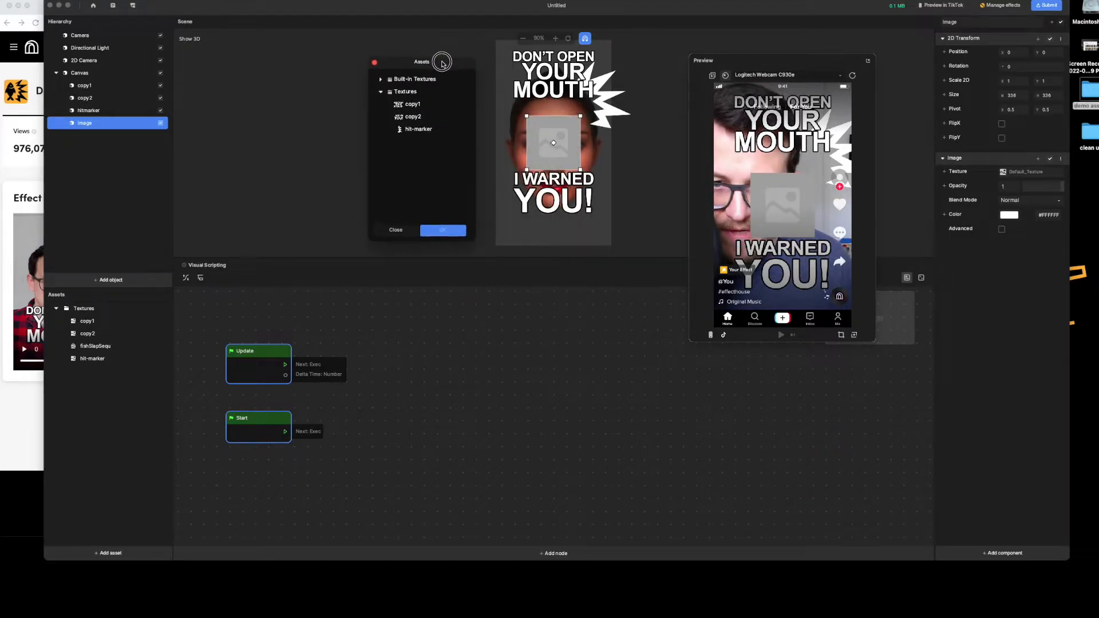
left_click(403, 224)
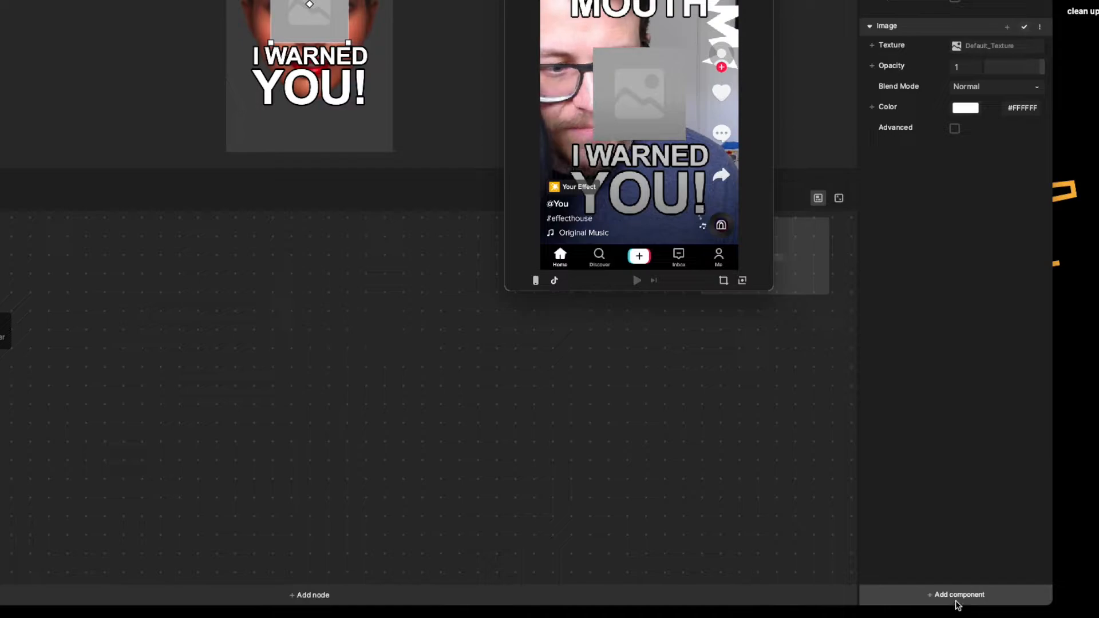
- Add an Animation Sequence component to the new image and assign fishSlapSequ as its texture sequence
left_click(959, 600)
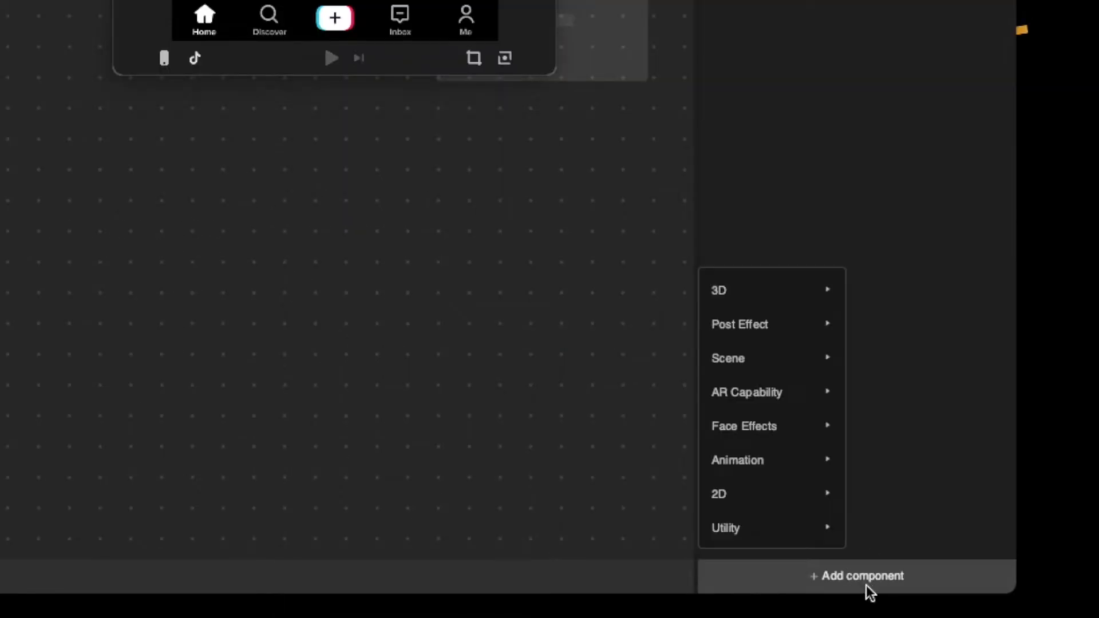
mouse_move(762, 461)
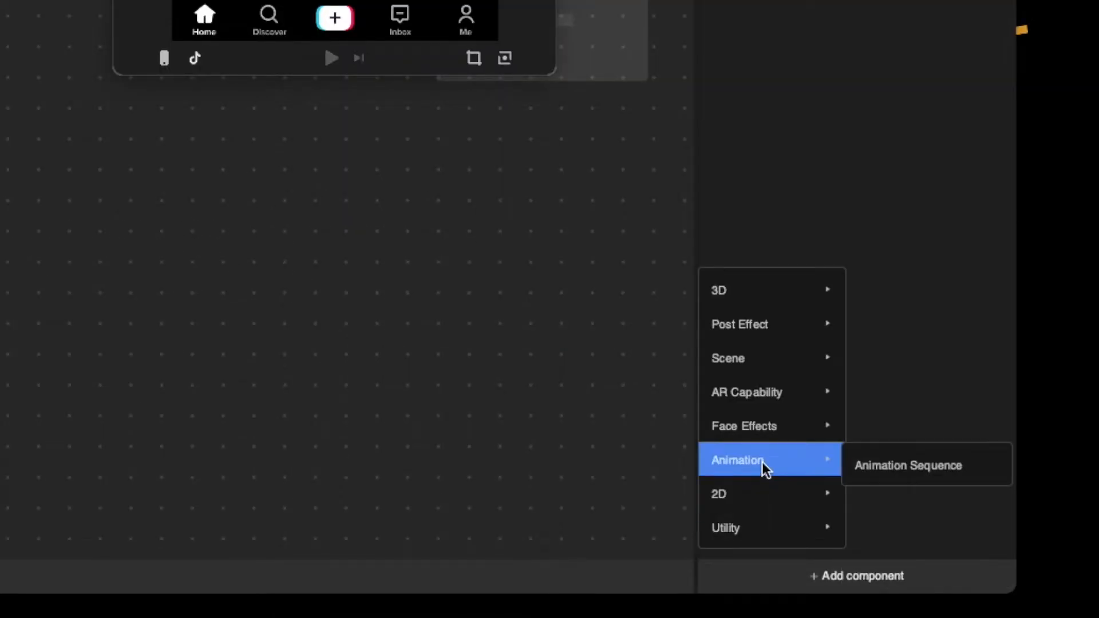
left_click(907, 467)
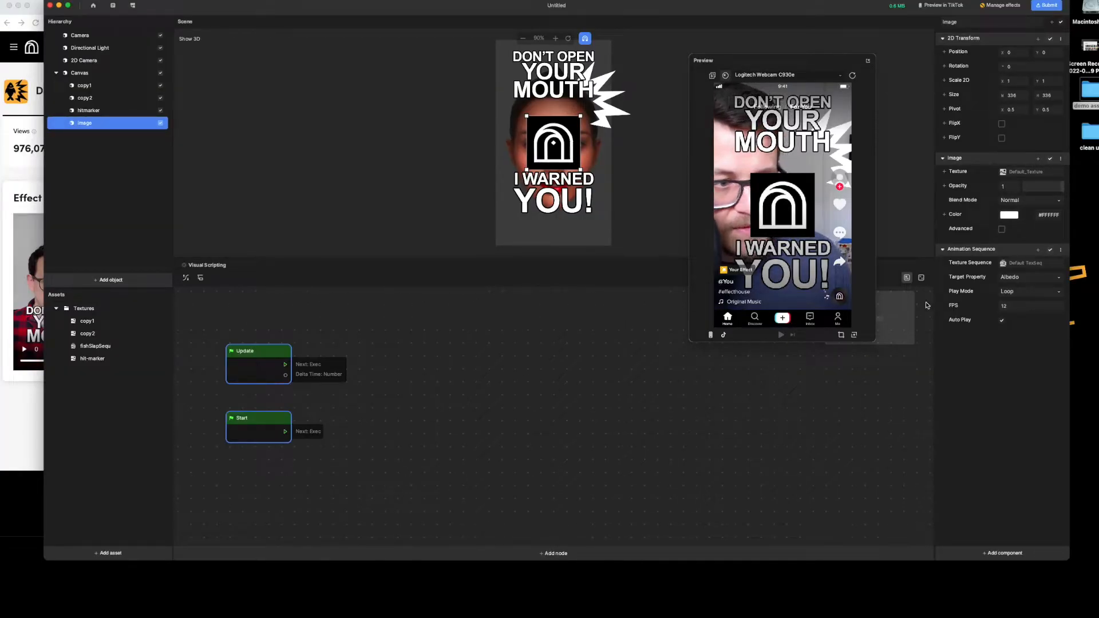
left_click(1014, 265)
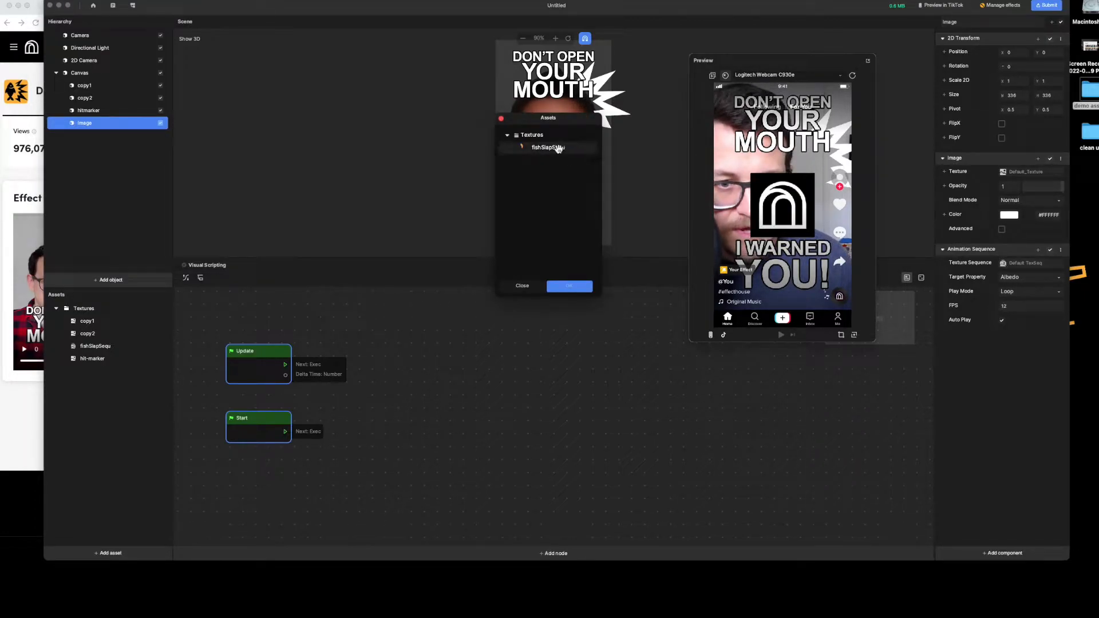
left_click(547, 148)
left_click(569, 285)
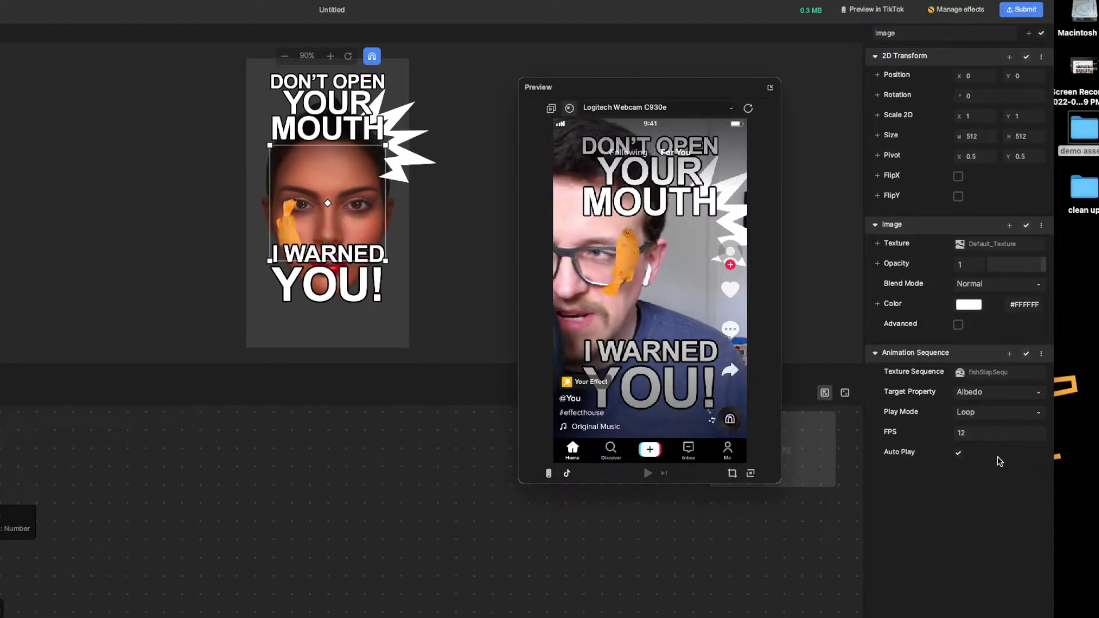
- Try a frame rate of 25 FPS for the fish animation sequence and restore it to 12
left_click(967, 433)
key("BackSpace")
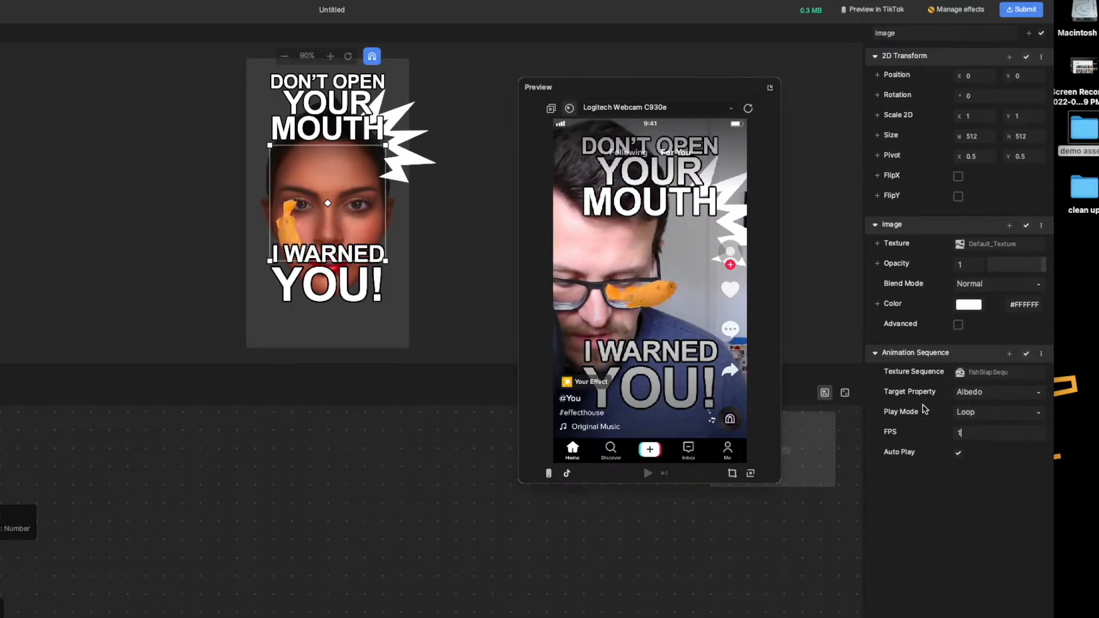
key("BackSpace")
type("25")
key("BackSpace")
key("BackSpace")
type("12")
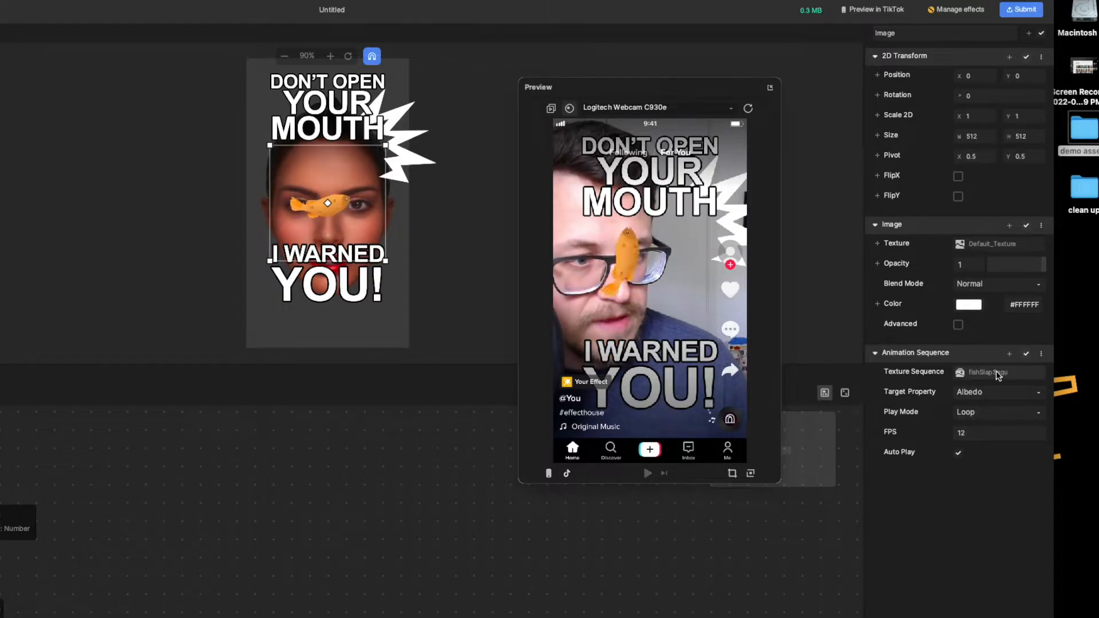
- Enlarge the fish image to about 1503 × 1503 at X -360, Y 0, and turn off the animation's Auto Play
left_click_drag(325, 213, 254, 130)
left_click_drag(304, 218, 447, 360)
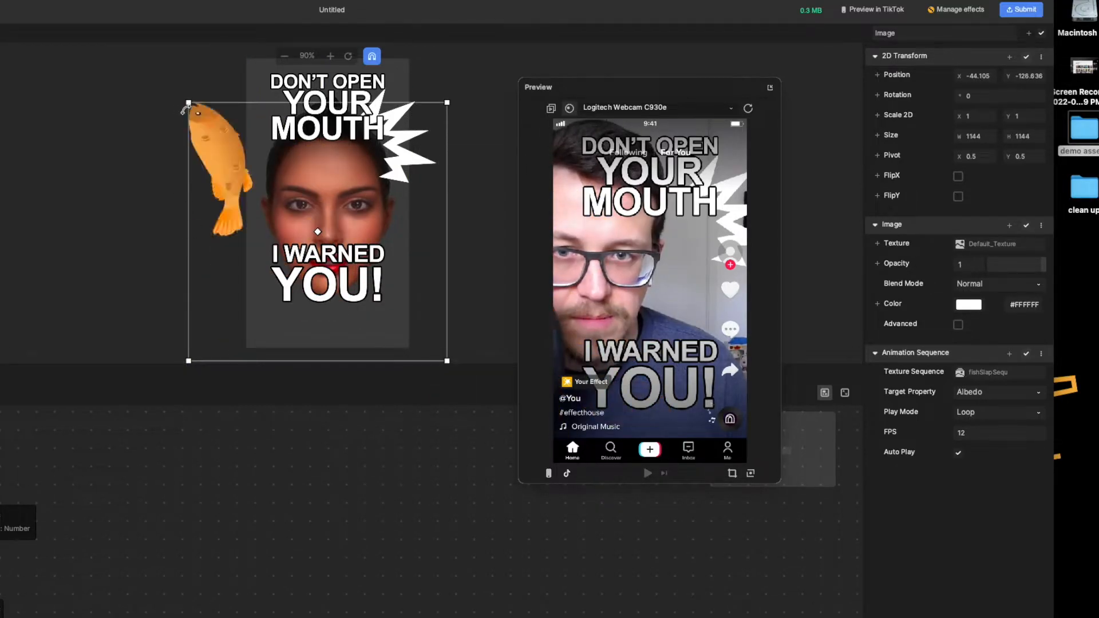
left_click_drag(189, 103, 44, 17)
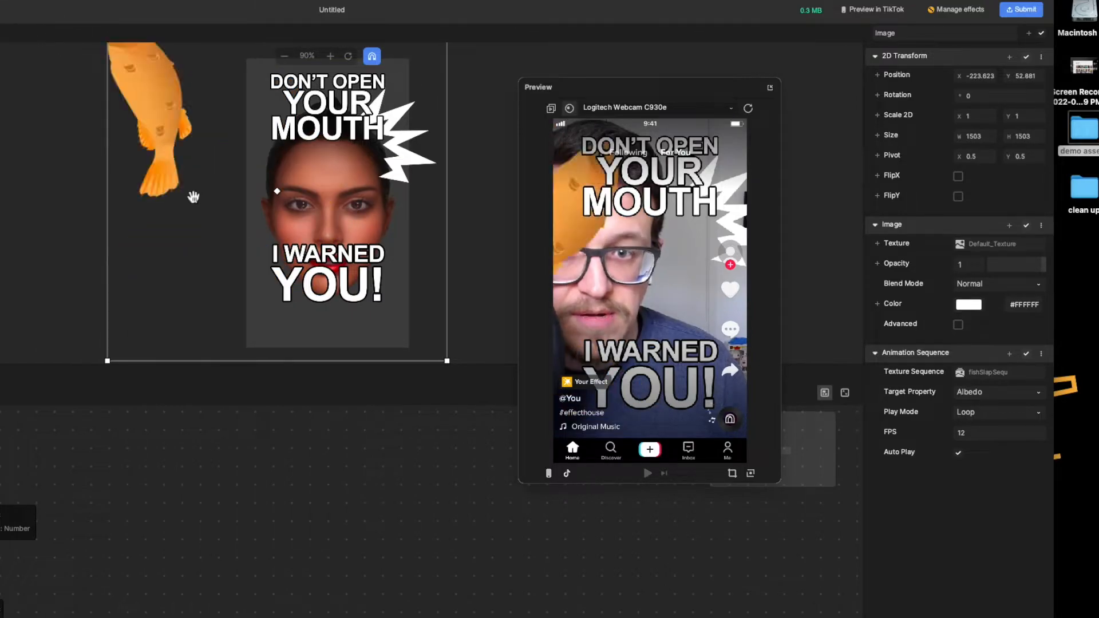
left_click_drag(177, 201, 153, 211)
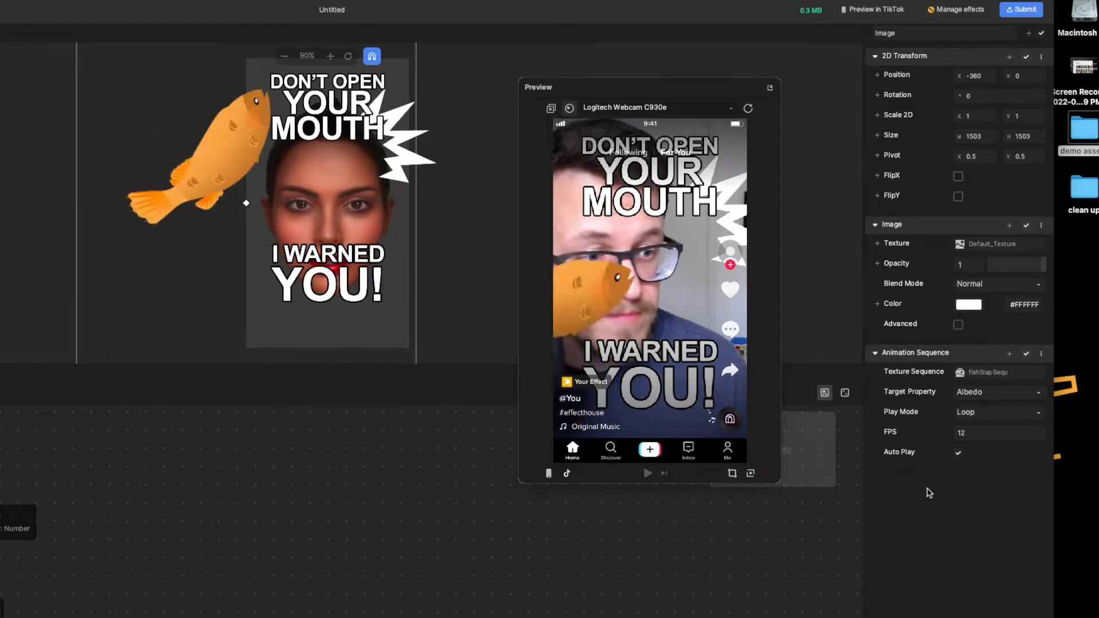
left_click(957, 453)
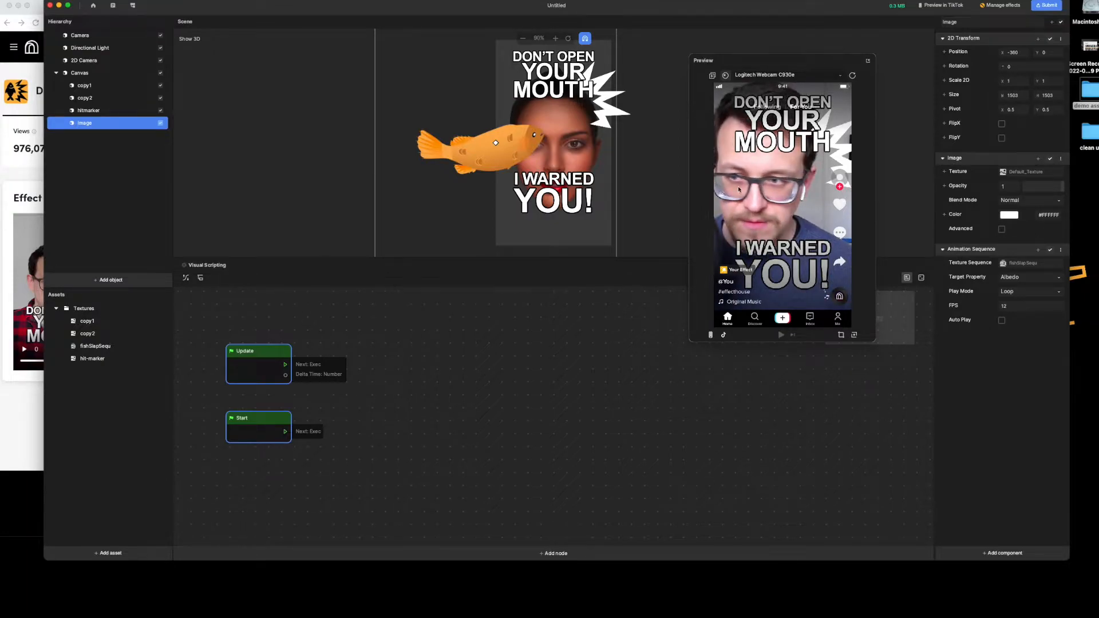
- Add a Face Stretch effect and try distorting its face mesh with the intensity at 100
left_click(122, 280)
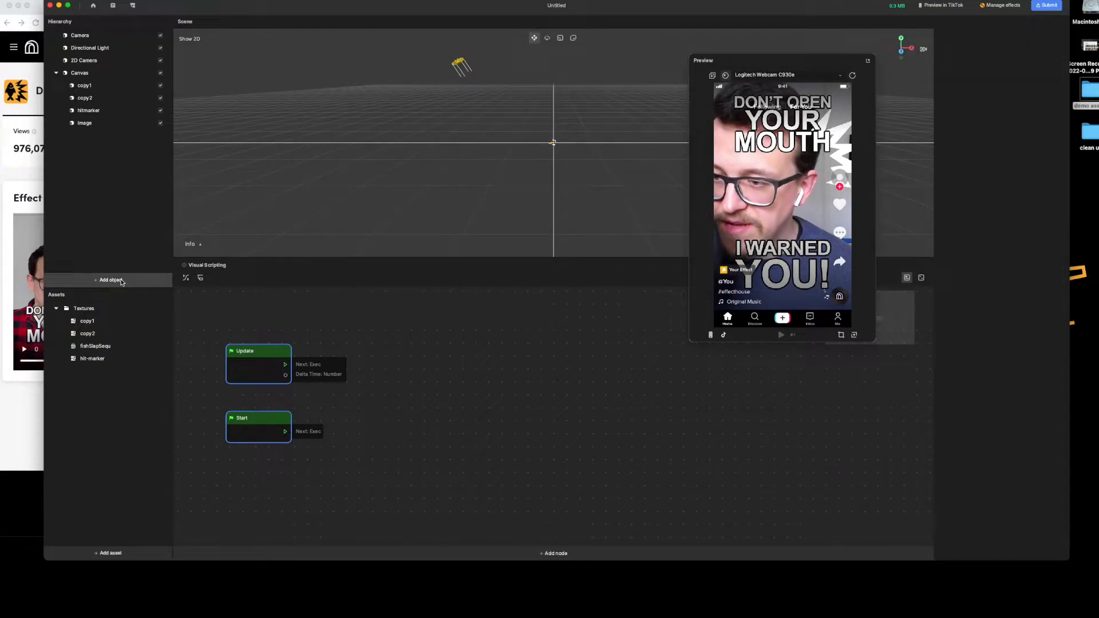
left_click(122, 281)
mouse_move(141, 231)
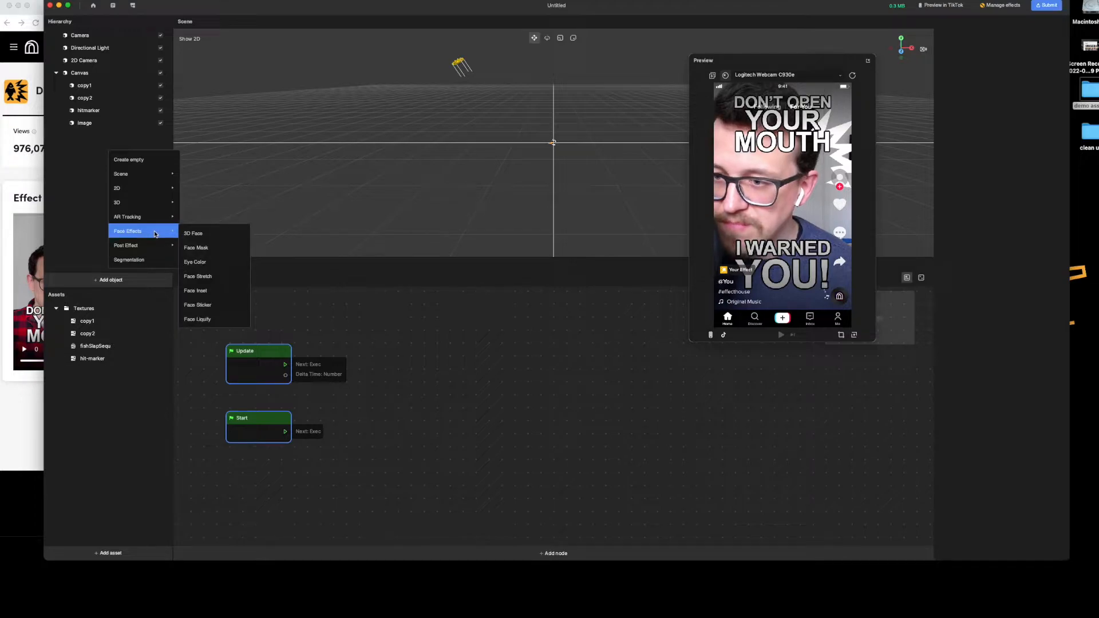
left_click(227, 279)
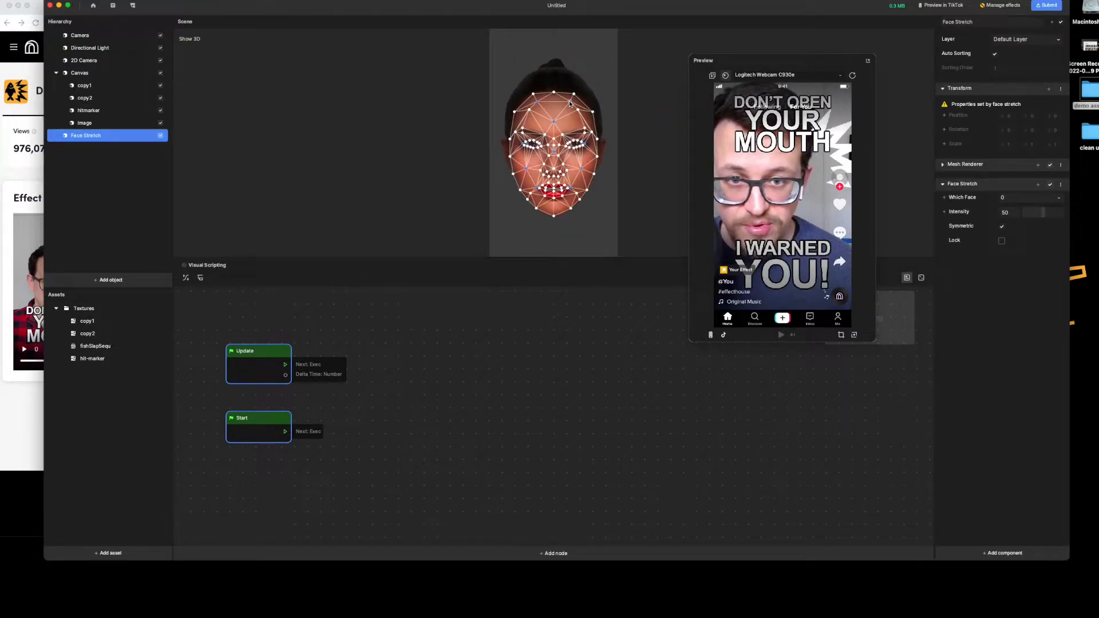
left_click_drag(565, 85, 564, 80)
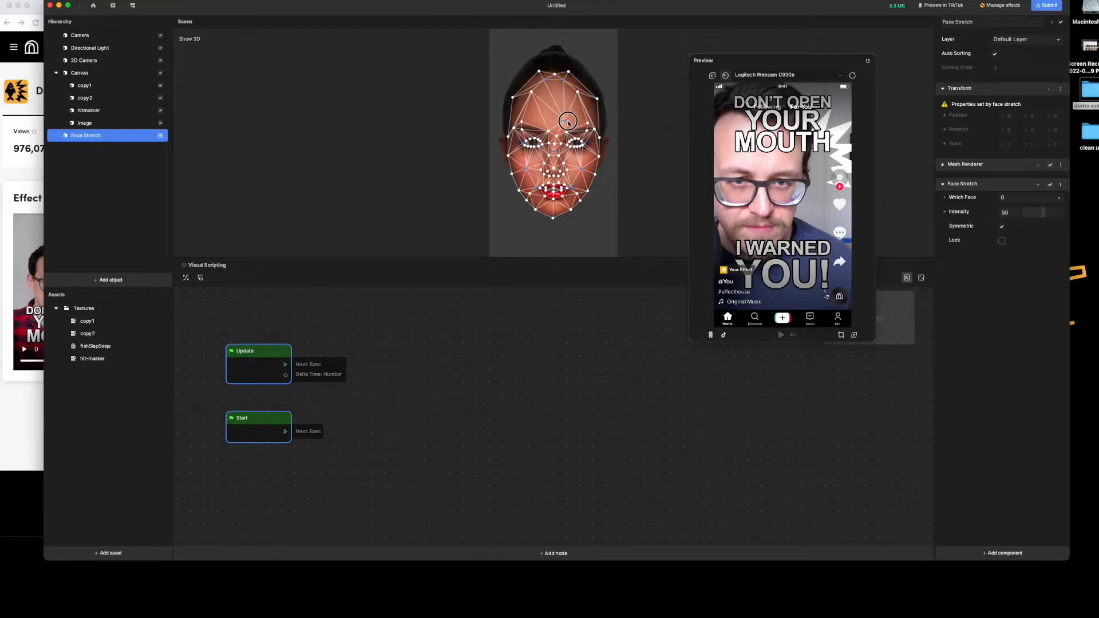
left_click_drag(1039, 217, 1070, 214)
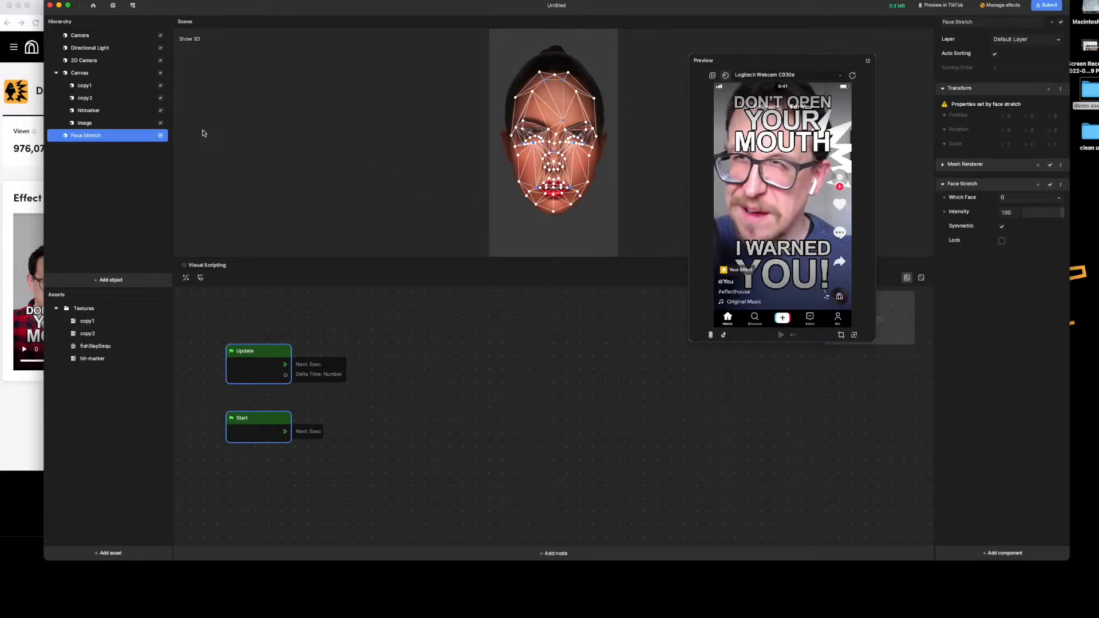
- Delete the Face Stretch object from the hierarchy
left_click(113, 137)
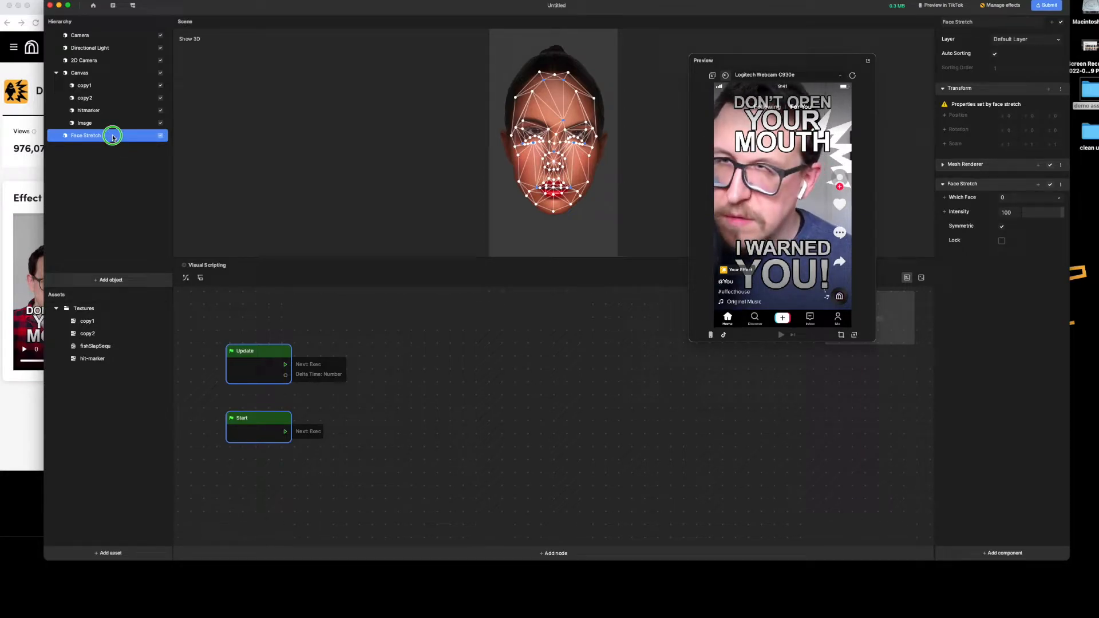
left_click(136, 204)
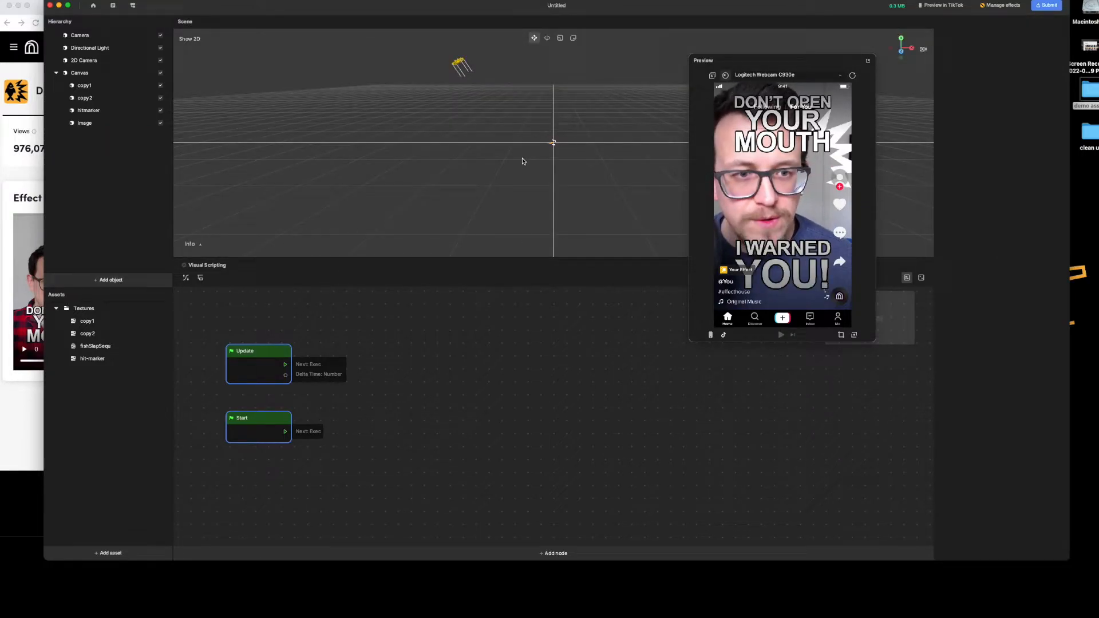
- Add a Face Liquify object from the face effects
left_click(127, 283)
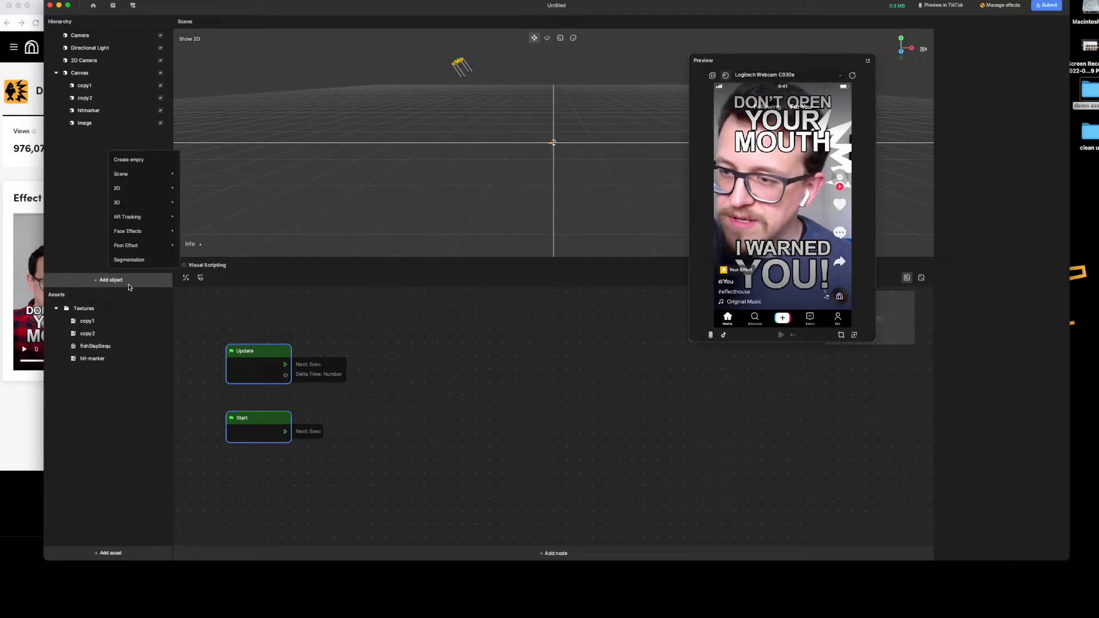
mouse_move(151, 231)
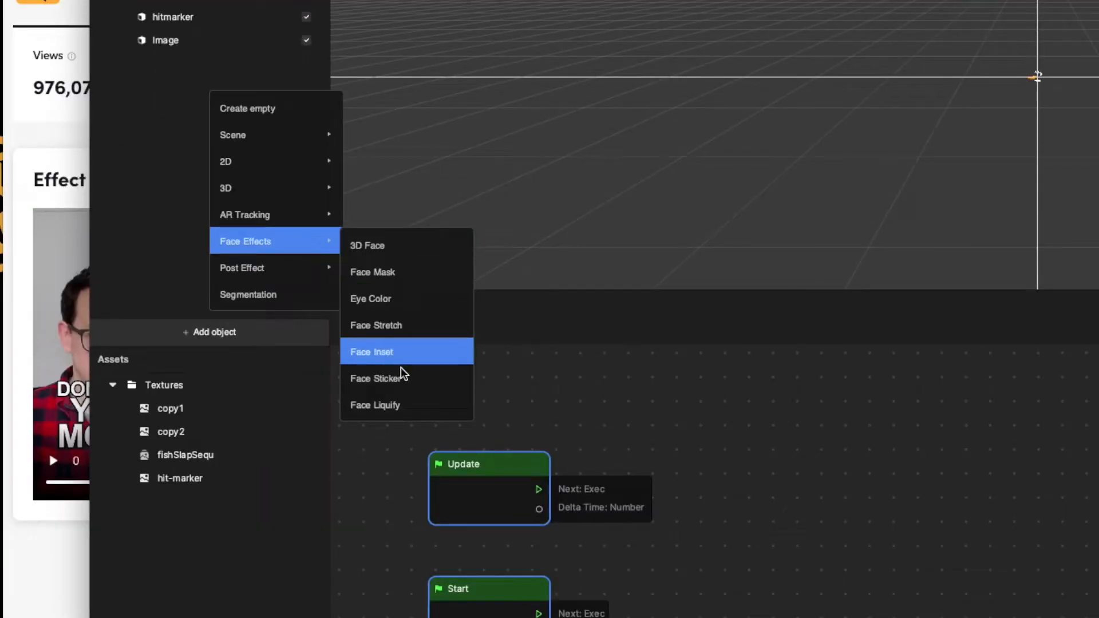
left_click(425, 414)
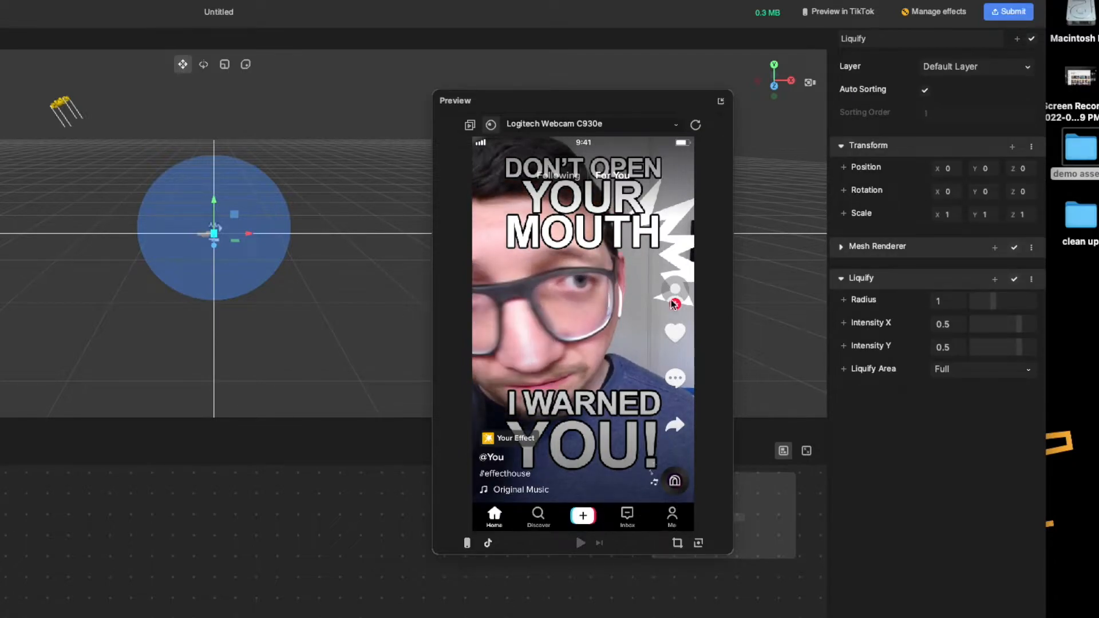
- Widen the Liquify object's properties with the floating preview moved clear of them, and set the Liquify radius to 0.7
left_click_drag(826, 376, 709, 381)
left_click_drag(615, 119, 395, 117)
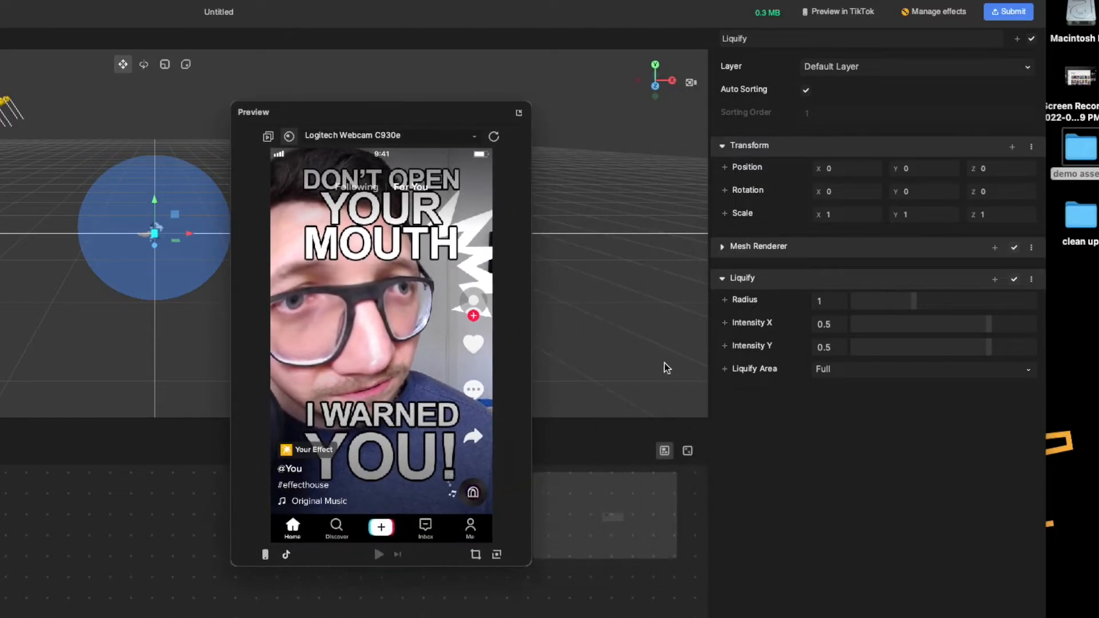
left_click_drag(703, 376, 697, 378)
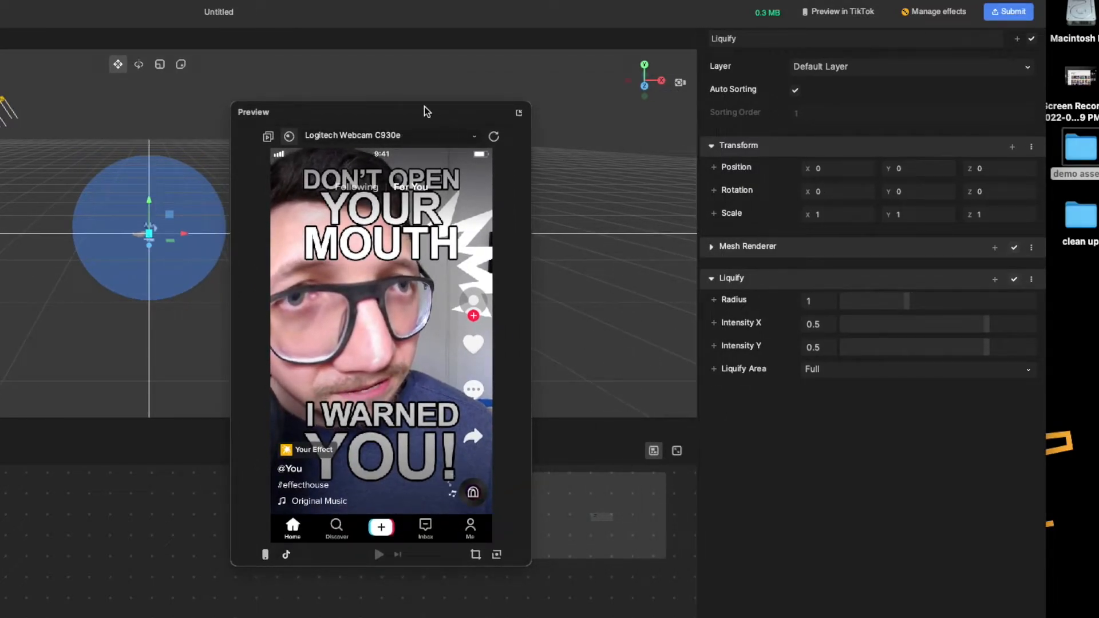
left_click_drag(424, 108, 505, 103)
mouse_move(906, 299)
left_mouse_down()
mouse_move(998, 297)
mouse_move(873, 295)
mouse_move(915, 294)
mouse_move(885, 302)
left_mouse_up()
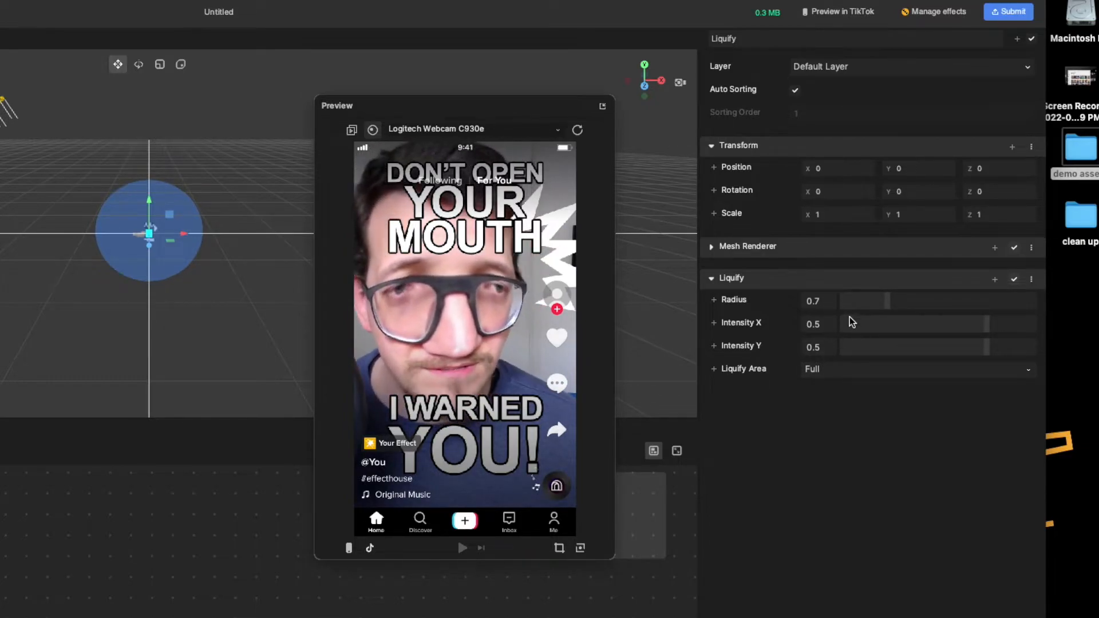
- Try the Liquify distortion with radius 0.73, intensity X -0.58 and intensity Y -0.44
mouse_move(890, 307)
left_mouse_down()
mouse_move(858, 304)
mouse_move(889, 302)
left_mouse_up()
mouse_move(988, 329)
left_mouse_down()
mouse_move(840, 332)
mouse_move(856, 325)
left_mouse_up()
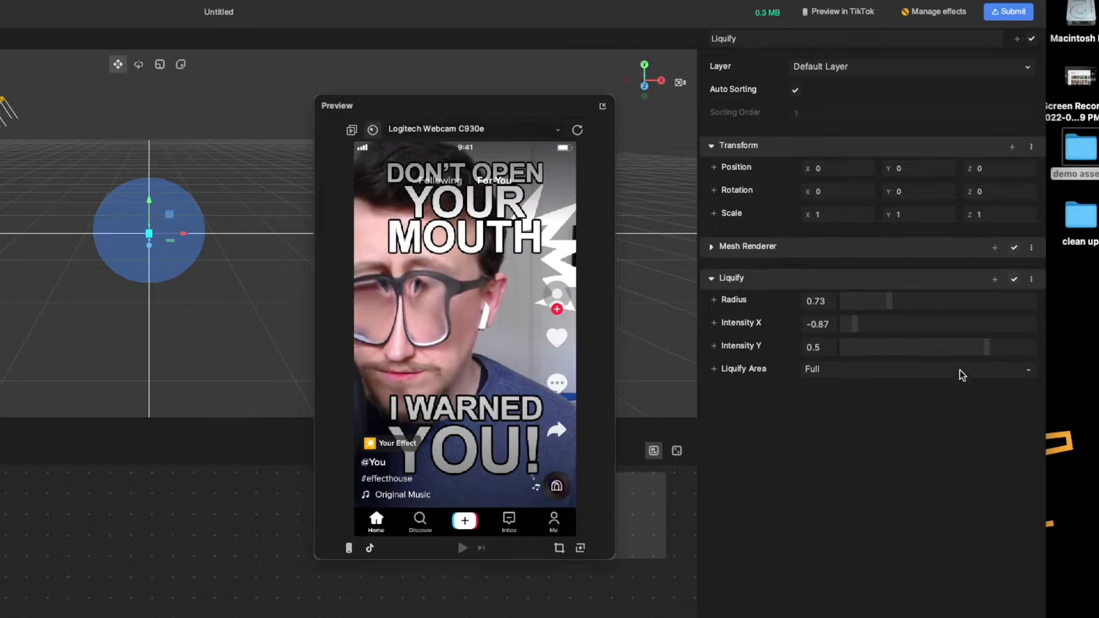
left_click_drag(986, 348, 868, 349)
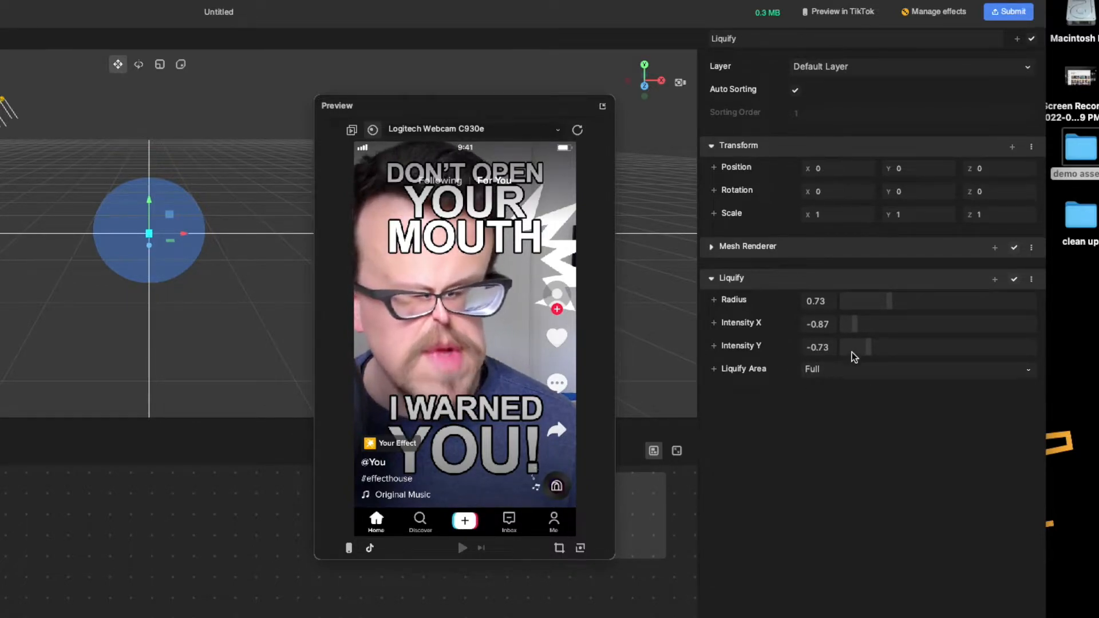
mouse_move(869, 349)
left_mouse_down()
mouse_move(897, 348)
mouse_move(879, 331)
left_mouse_up()
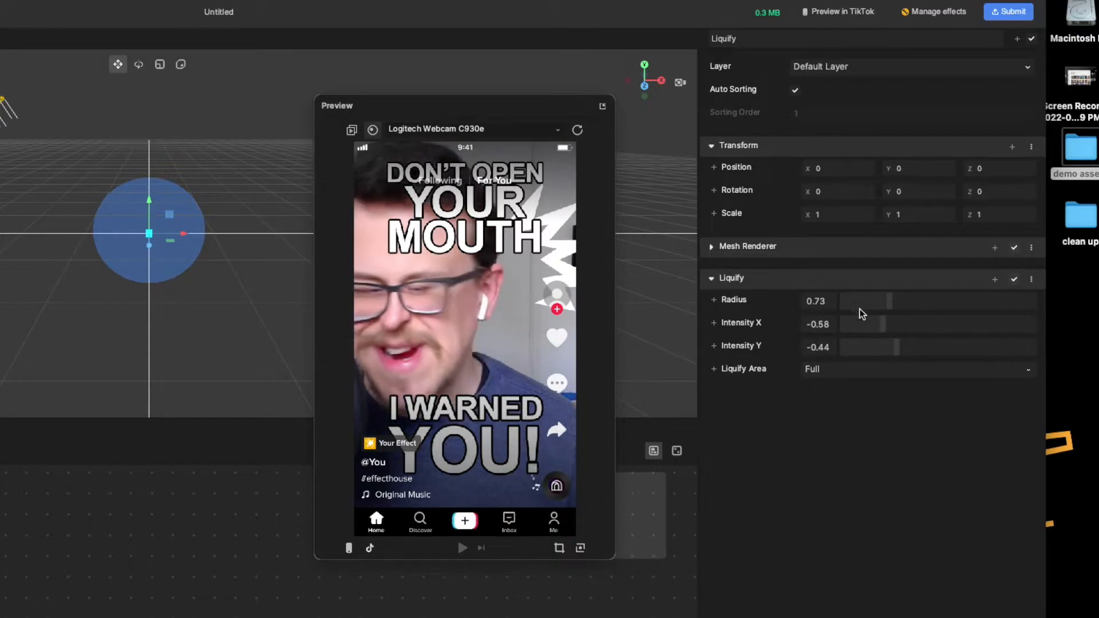
- Limit the Liquify area to Up, with radius 2.88, intensity X -0.12 and intensity Y -0.94
left_click(867, 371)
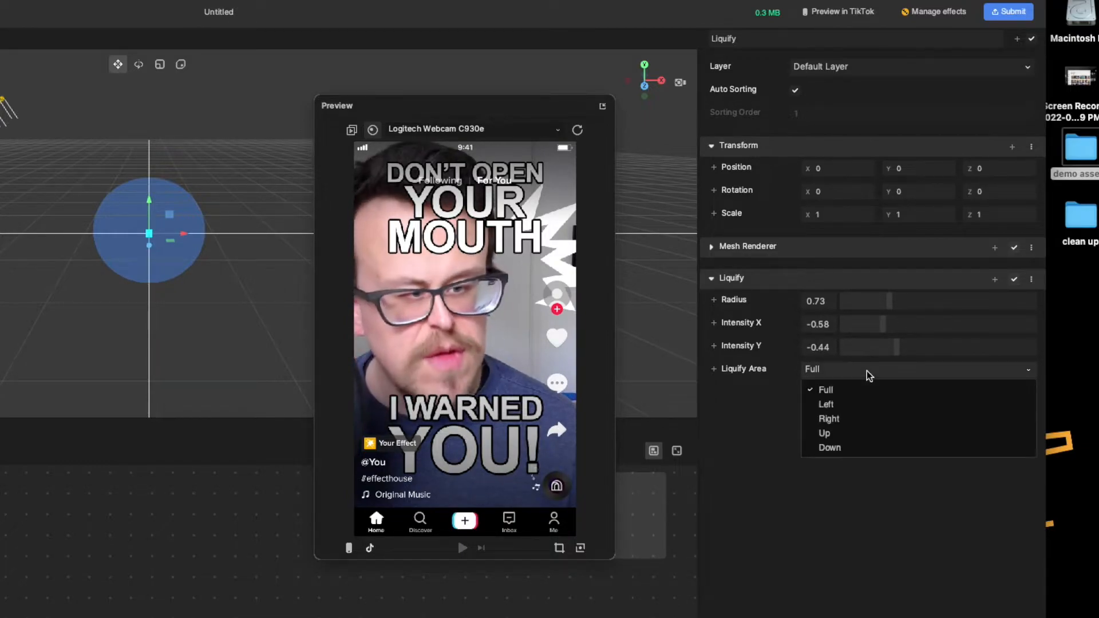
left_click(841, 433)
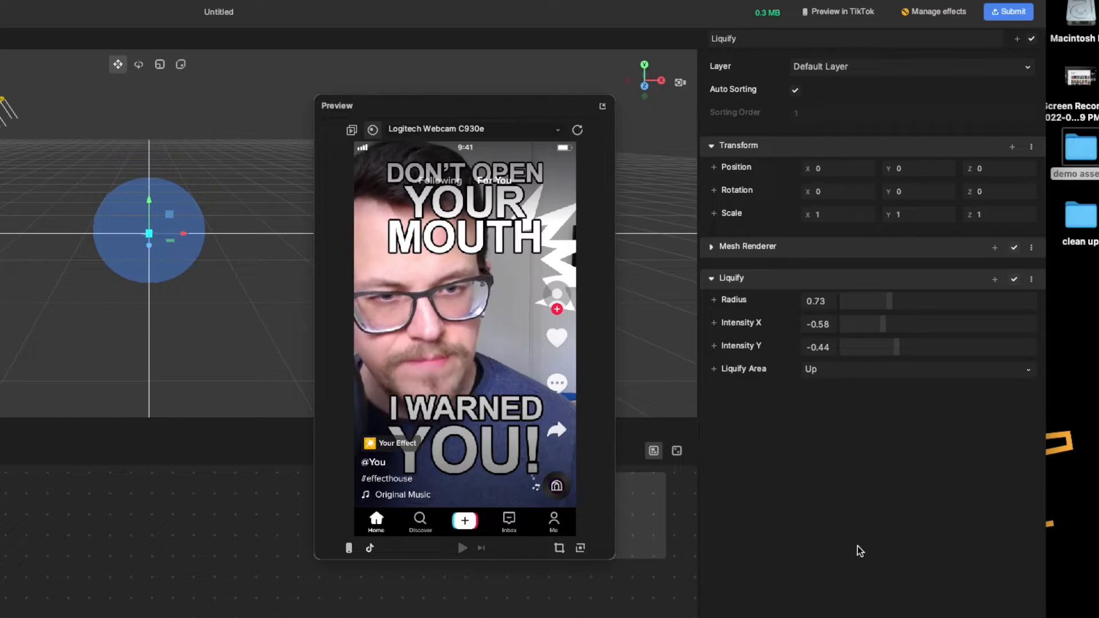
left_click_drag(898, 348, 836, 346)
left_click_drag(889, 301, 1030, 304)
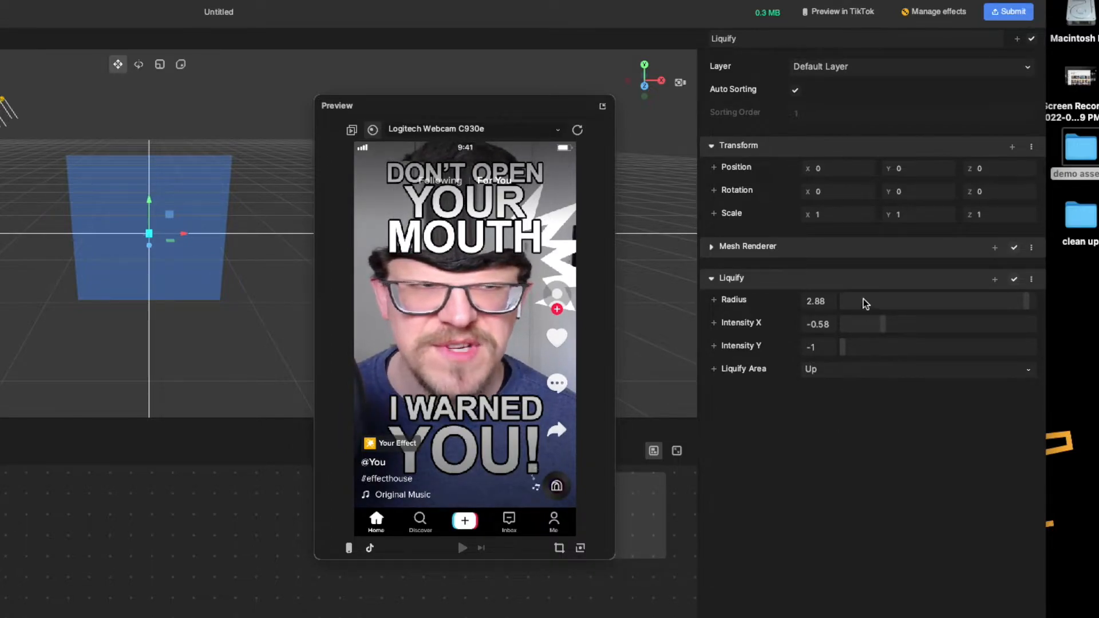
left_click_drag(882, 324, 926, 324)
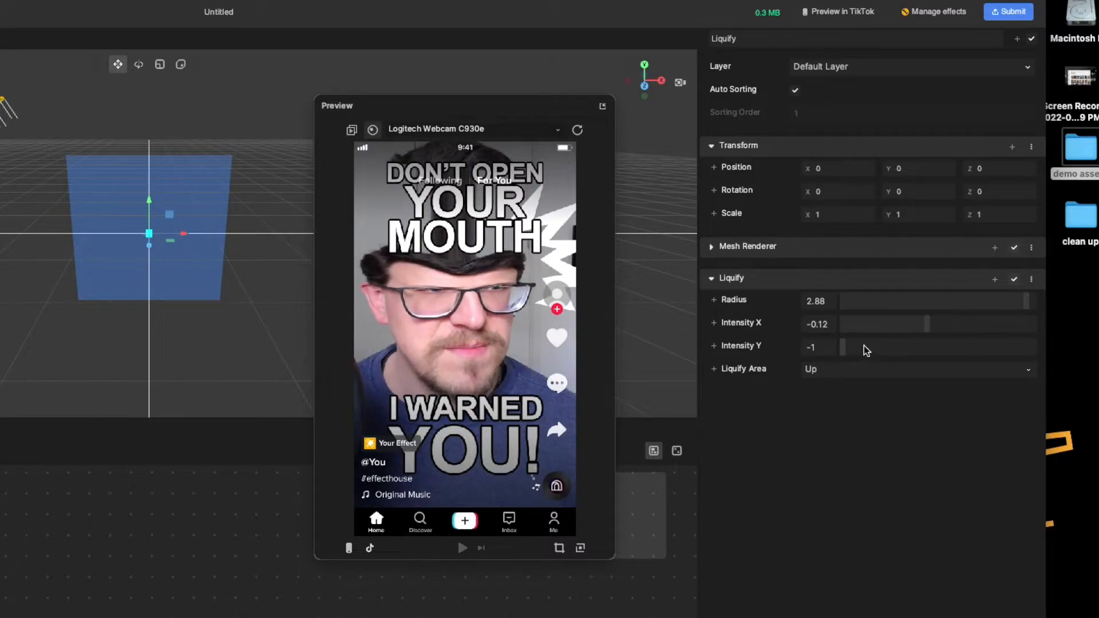
mouse_move(847, 350)
left_mouse_down()
mouse_move(875, 349)
mouse_move(837, 361)
mouse_move(853, 336)
mouse_move(839, 338)
mouse_move(853, 338)
mouse_move(853, 355)
left_mouse_up()
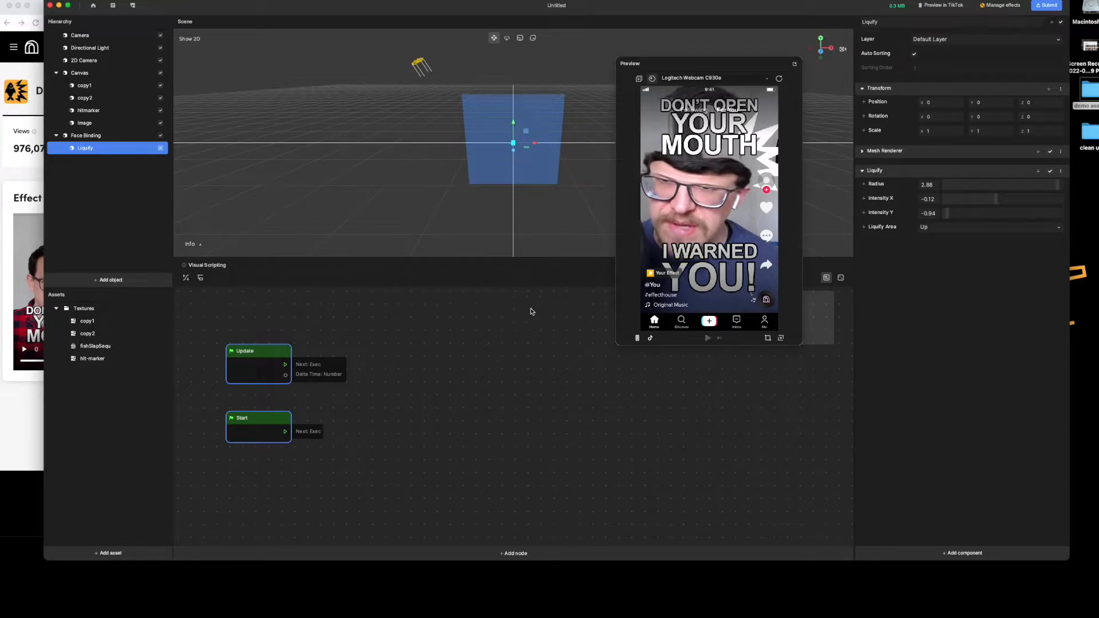
- Enlarge the visual scripting area, delete the Update node and move the Start node up into its place
left_click(464, 378)
left_click_drag(341, 267, 341, 221)
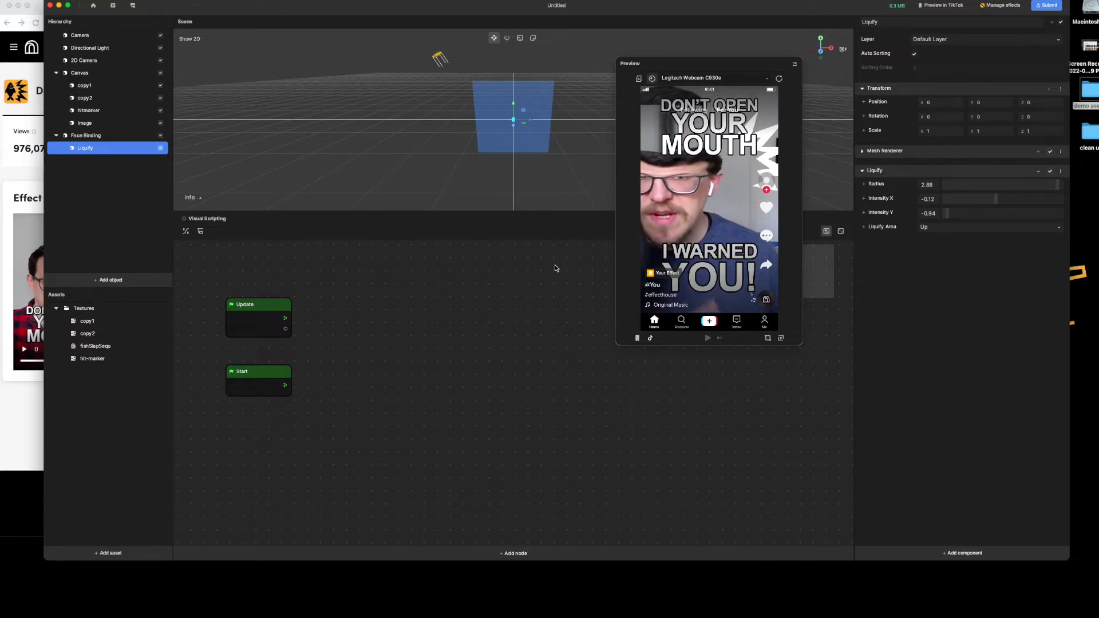
left_click(256, 306)
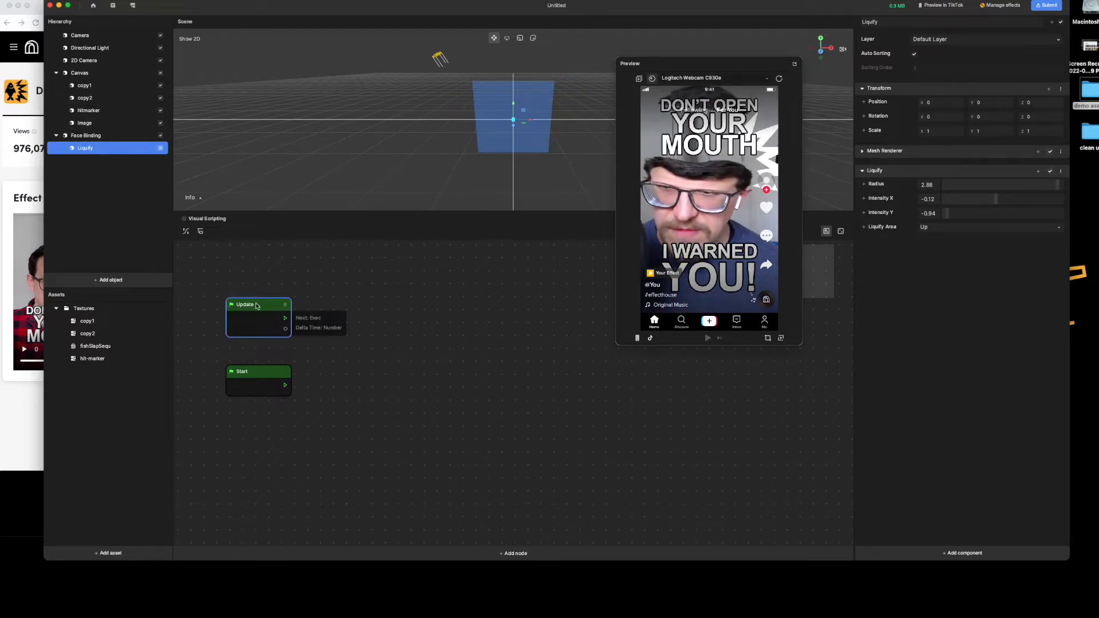
key("BackSpace")
left_click_drag(259, 377, 250, 289)
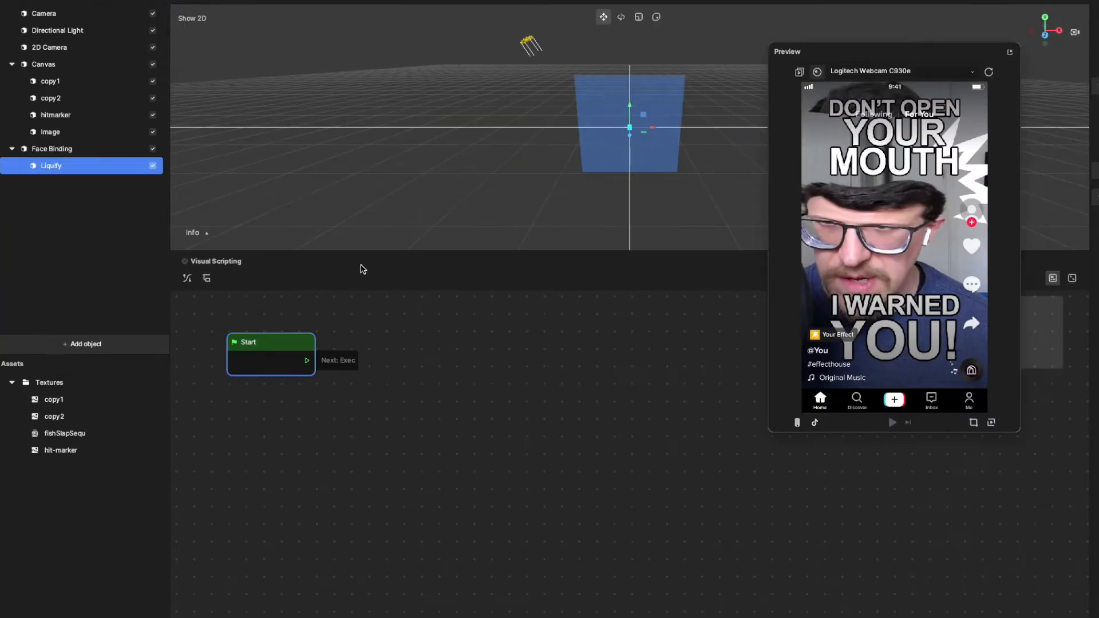
left_click_drag(367, 256, 373, 144)
- Add a Sequence node fed by Start, give it a fourth procedure output and place it beside Start
left_click_drag(271, 226, 383, 264)
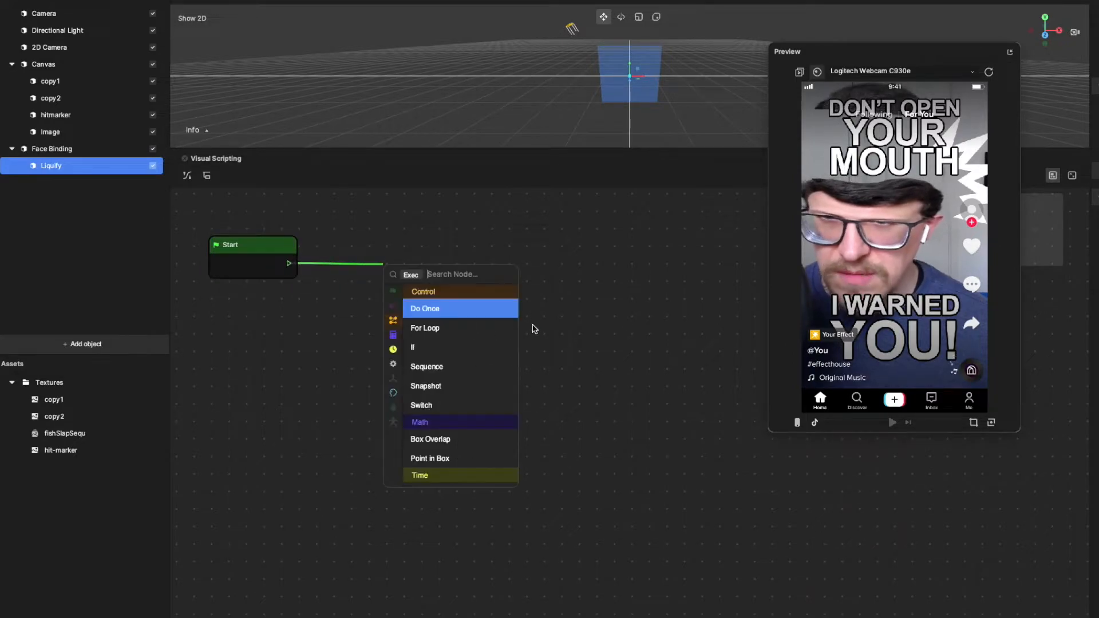
type("seq")
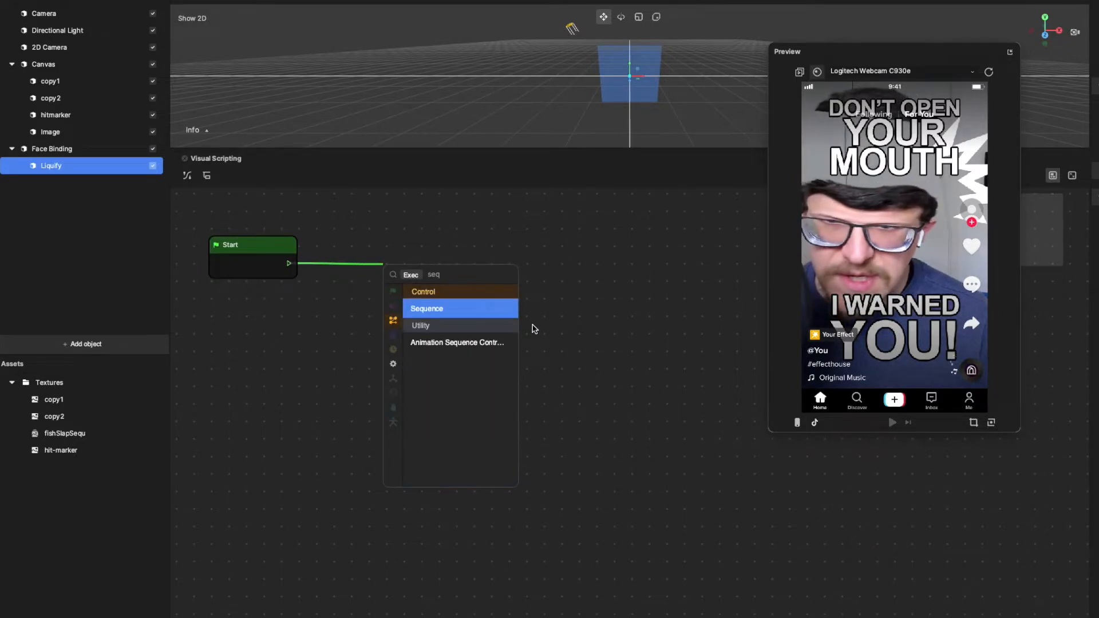
key("Return")
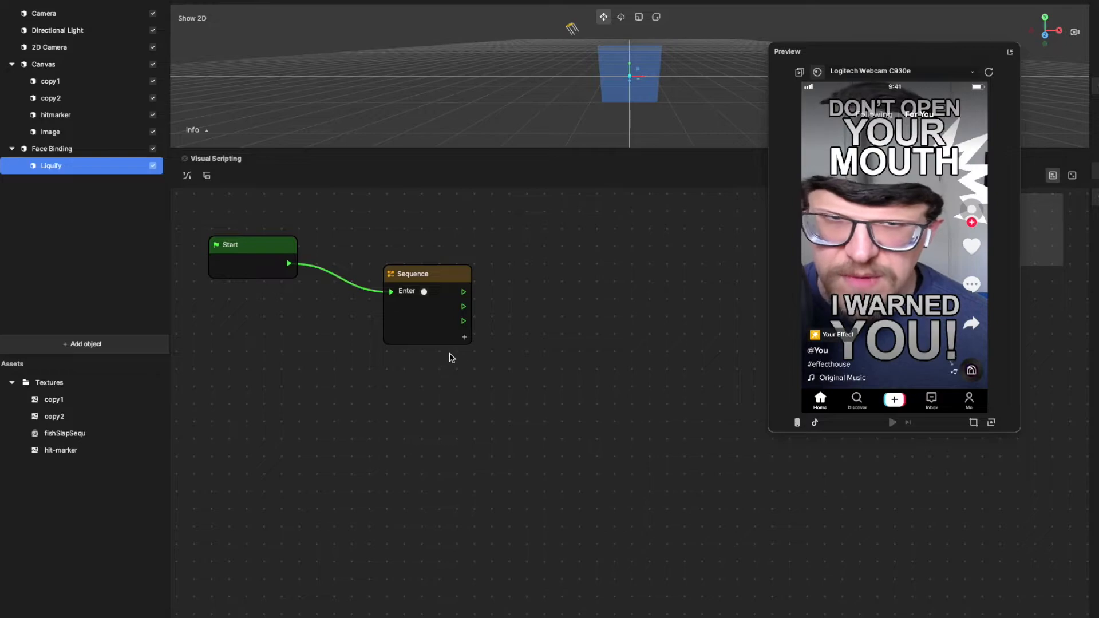
left_click(464, 337)
left_click_drag(434, 280, 418, 255)
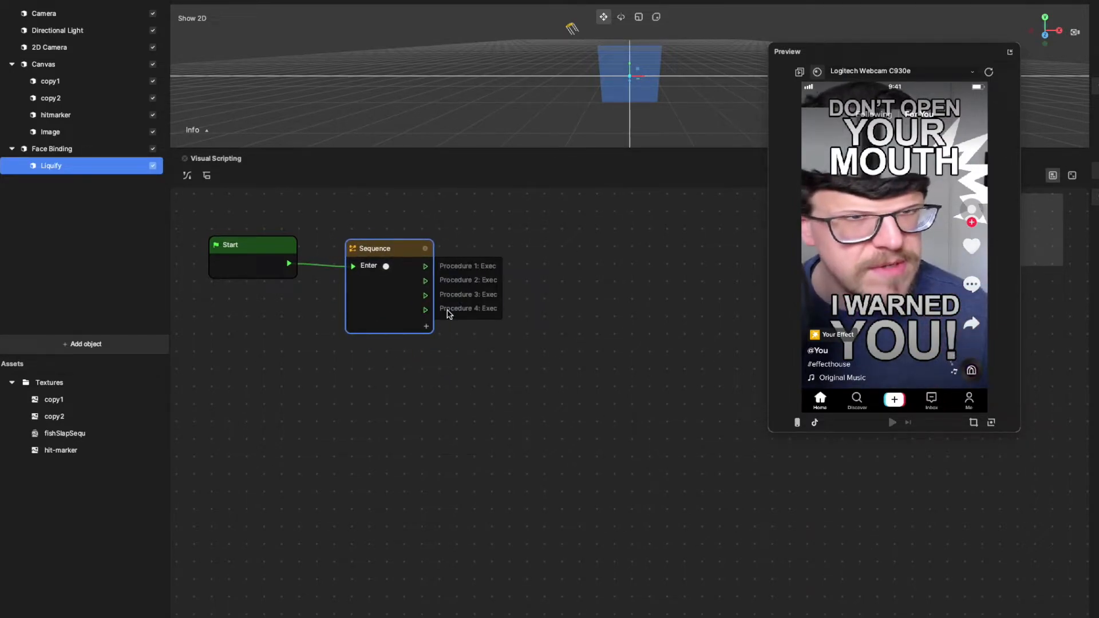
left_click_drag(399, 250, 381, 246)
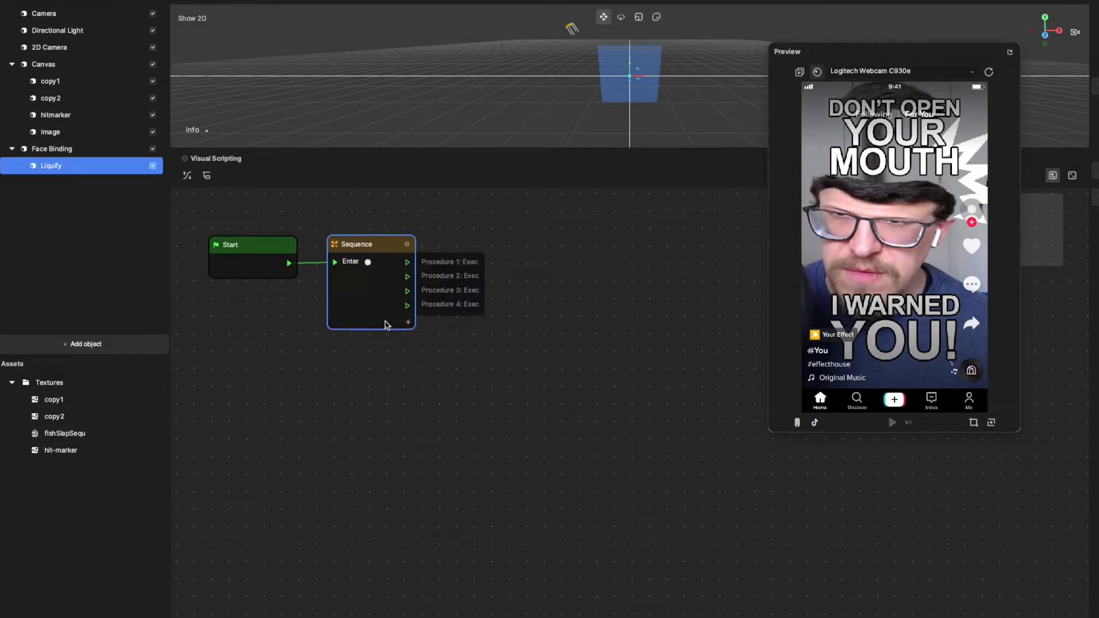
- Add a Set Visibility node driven by the Sequence node's Procedure 1 and align it with the Sequence
left_click_drag(408, 263, 478, 263)
type("set")
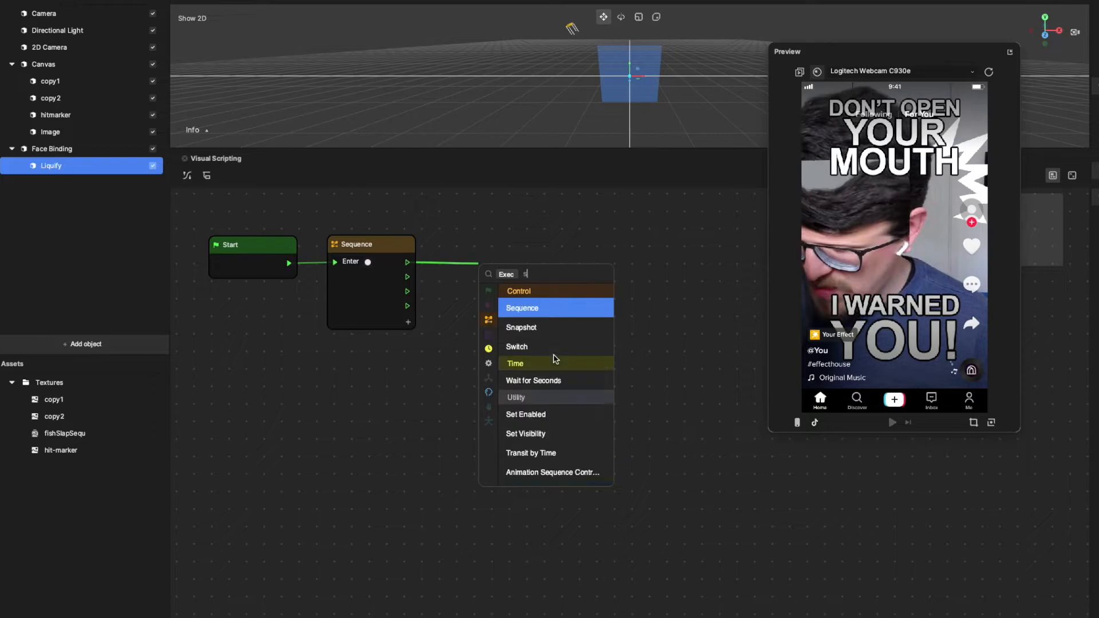
key("Down")
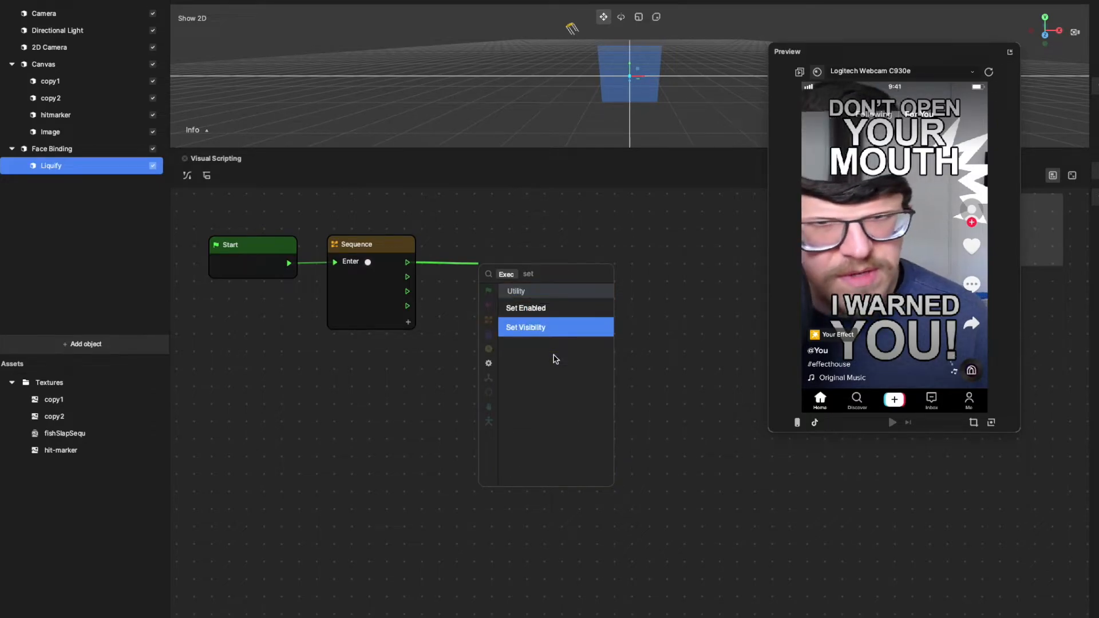
key("Return")
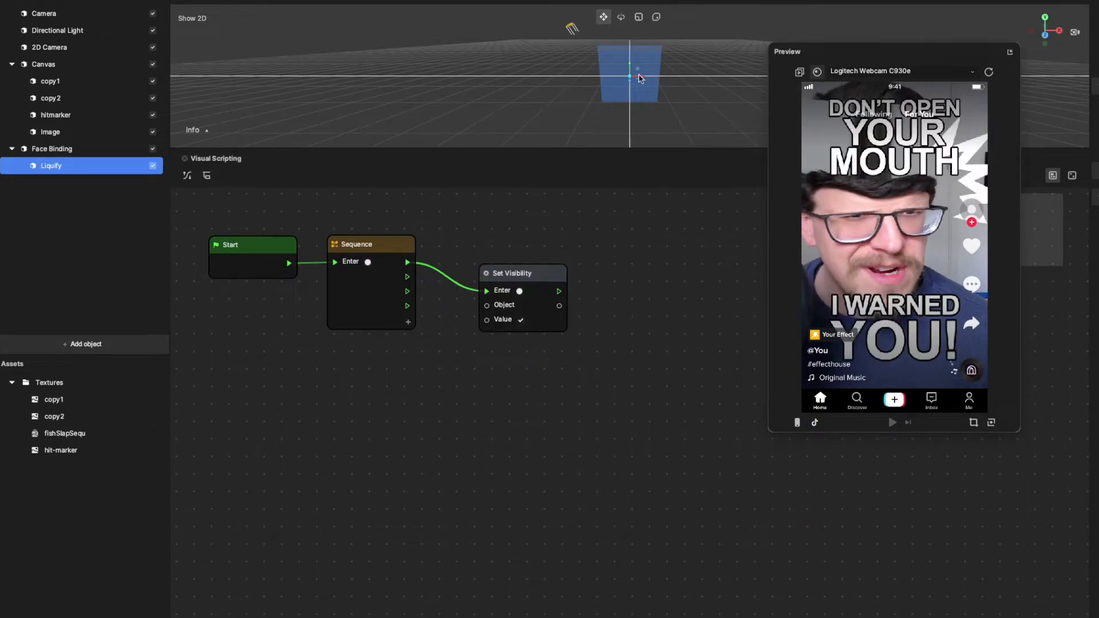
left_click_drag(534, 273, 539, 246)
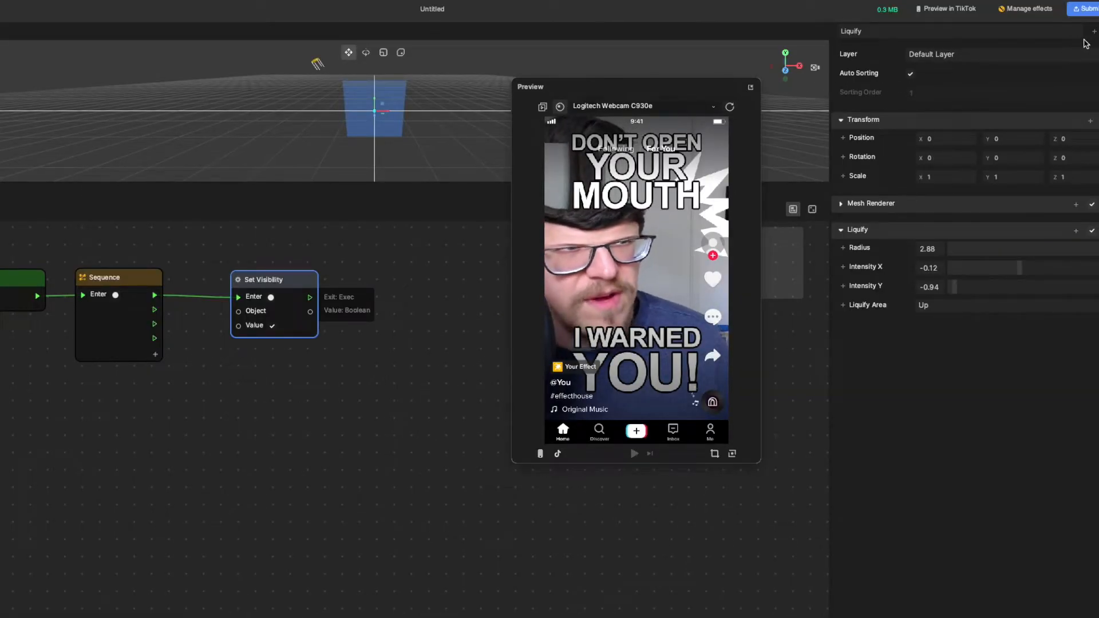
- Add a node that gets the Liquify object and place it below the Sequence node
left_click(1094, 36)
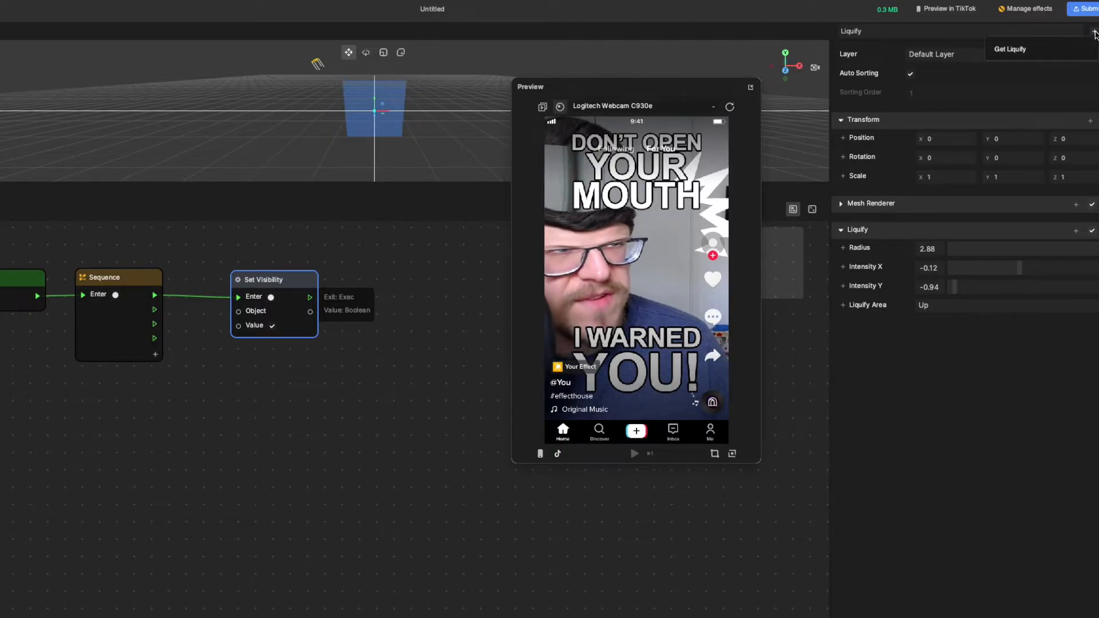
left_click(1040, 53)
mouse_move(427, 527)
left_mouse_down()
mouse_move(223, 451)
mouse_move(154, 404)
mouse_move(138, 409)
mouse_move(146, 399)
left_mouse_up()
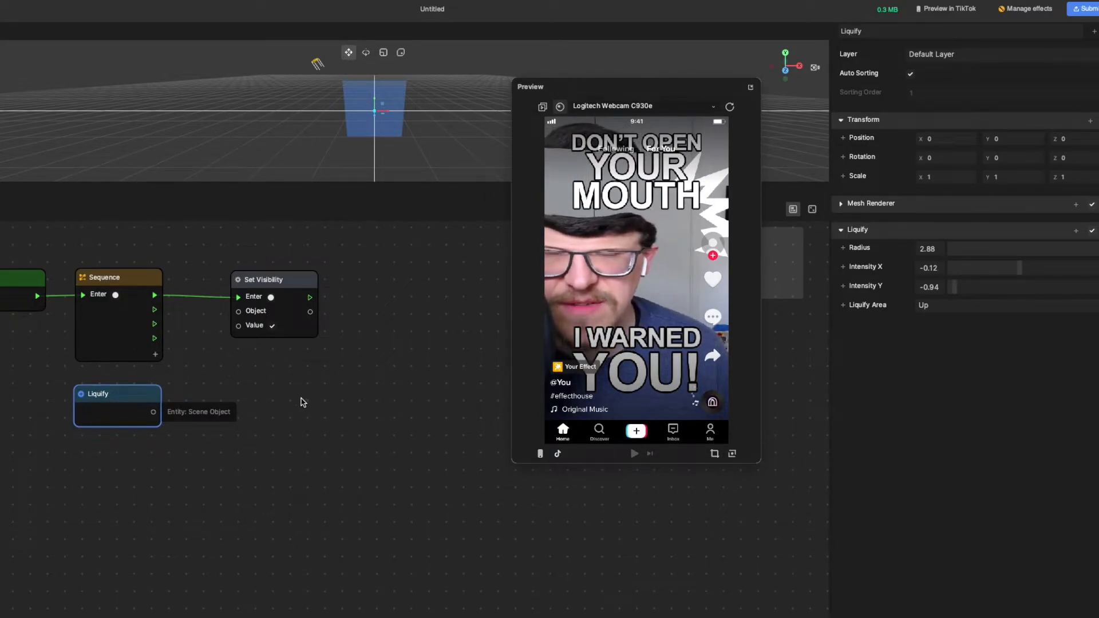
- Connect the Liquify node to the Set Visibility node's Object input and turn its Value off
left_click_drag(295, 296, 294, 292)
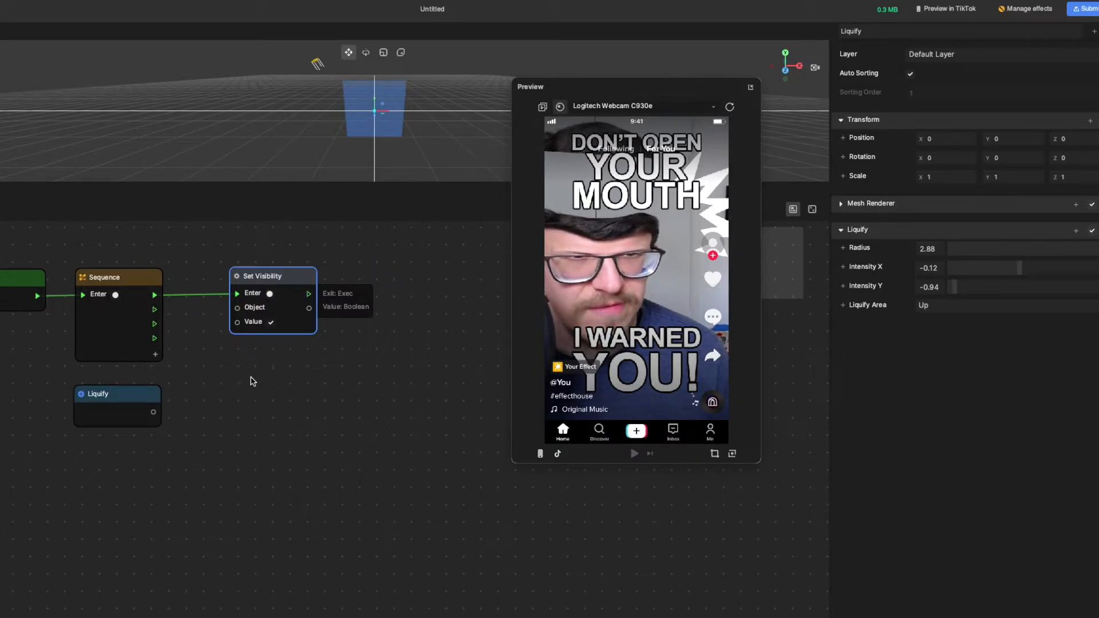
mouse_move(154, 413)
left_mouse_down()
mouse_move(172, 417)
mouse_move(216, 324)
mouse_move(235, 311)
left_mouse_up()
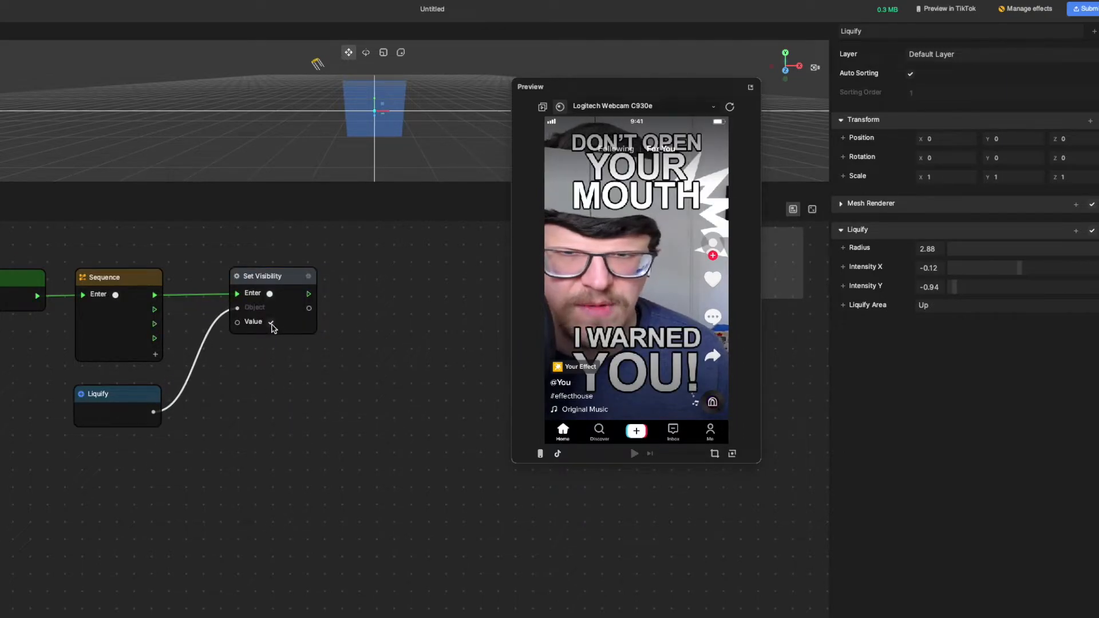
left_click(271, 324)
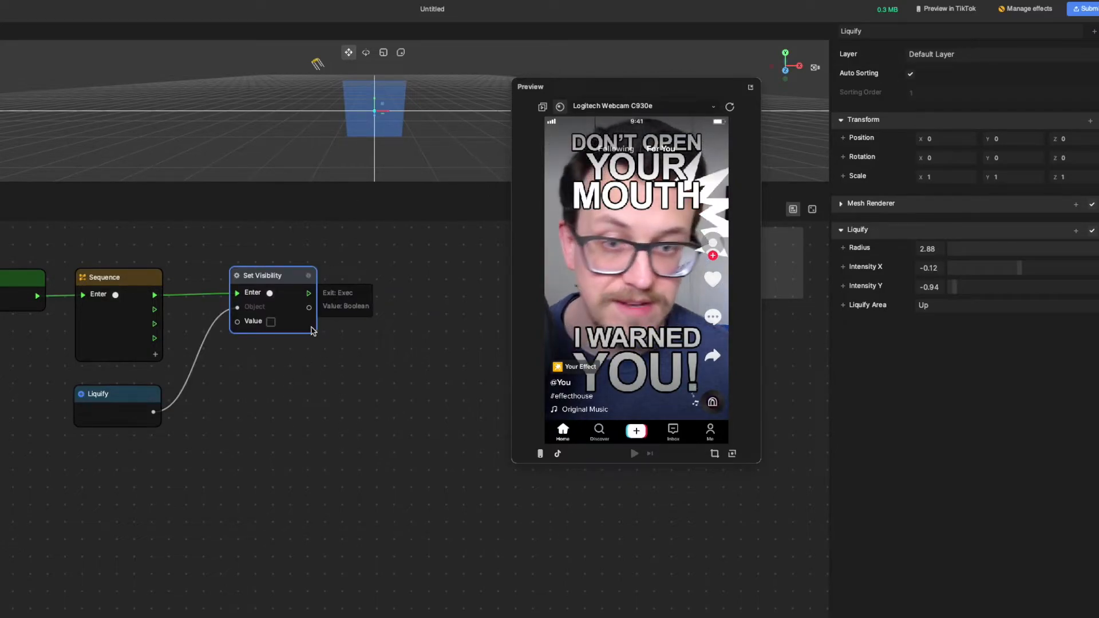
- Make three copies of the Set Visibility node and stack them beneath the original
left_click_drag(285, 275, 294, 275)
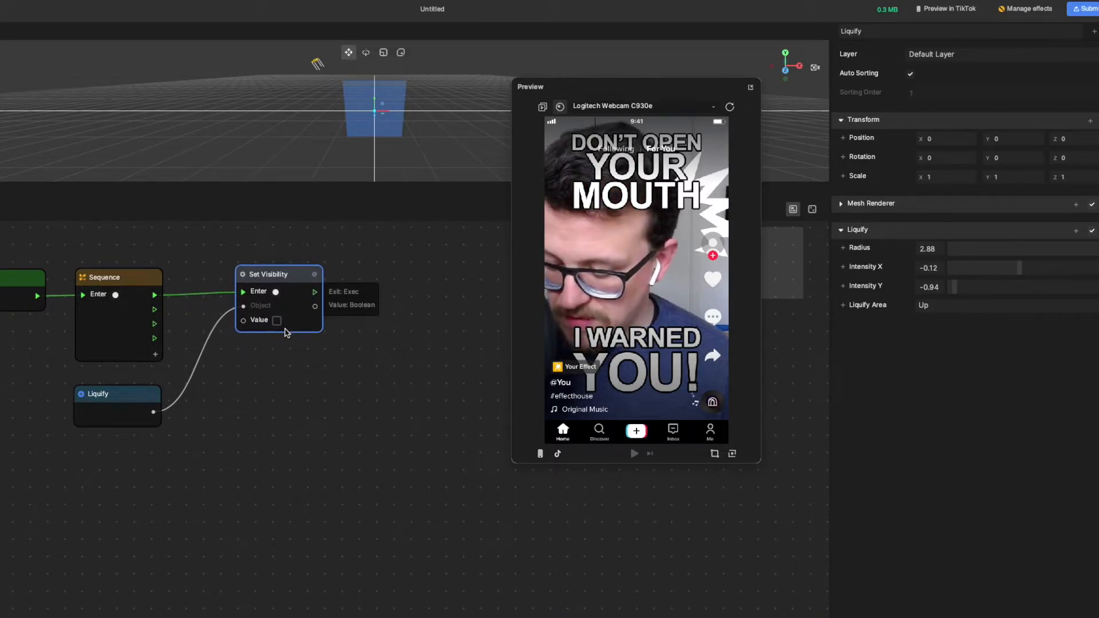
key("ctrl+v")
left_click_drag(297, 326, 258, 366)
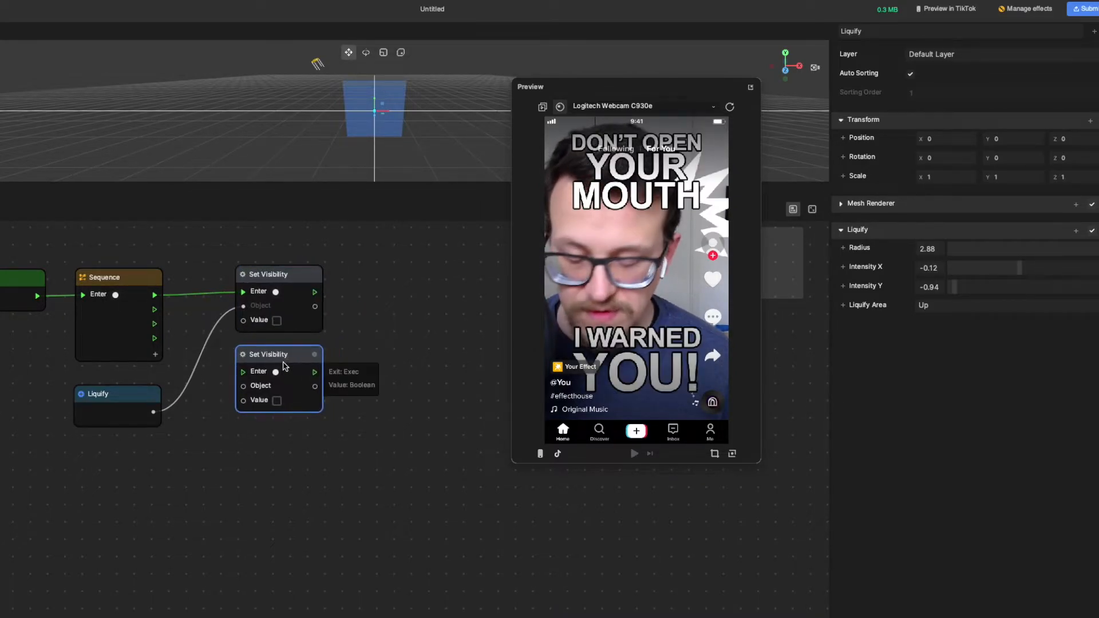
key("ctrl+v")
left_click_drag(331, 389, 286, 521)
key("ctrl+v")
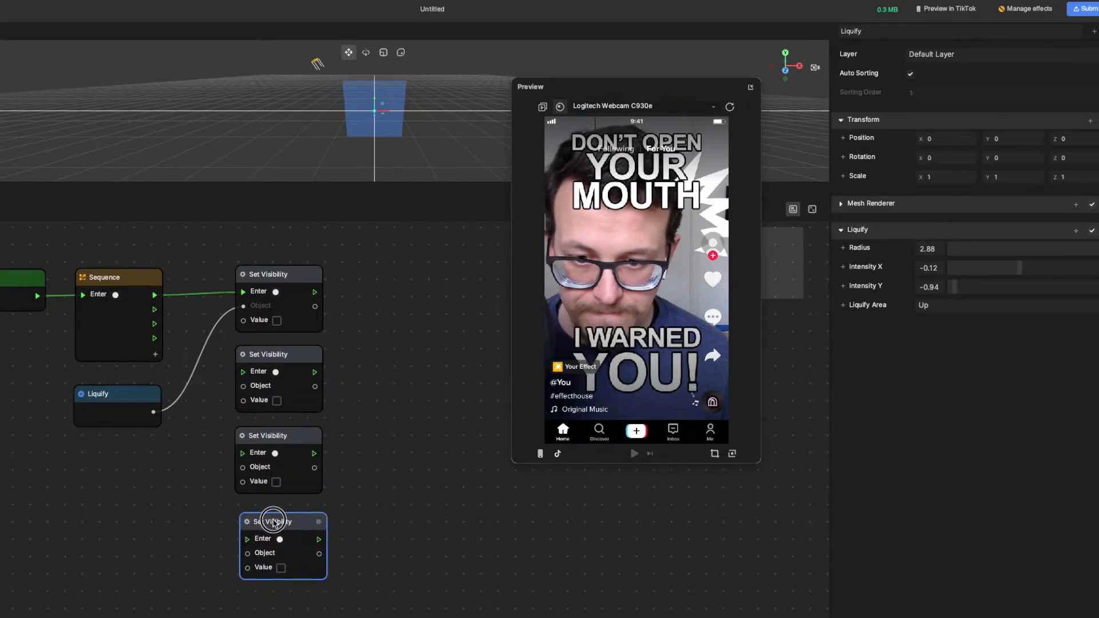
- Add a node that gets the copy1 image and place it just below the Liquify node
left_click_drag(127, 392, 128, 382)
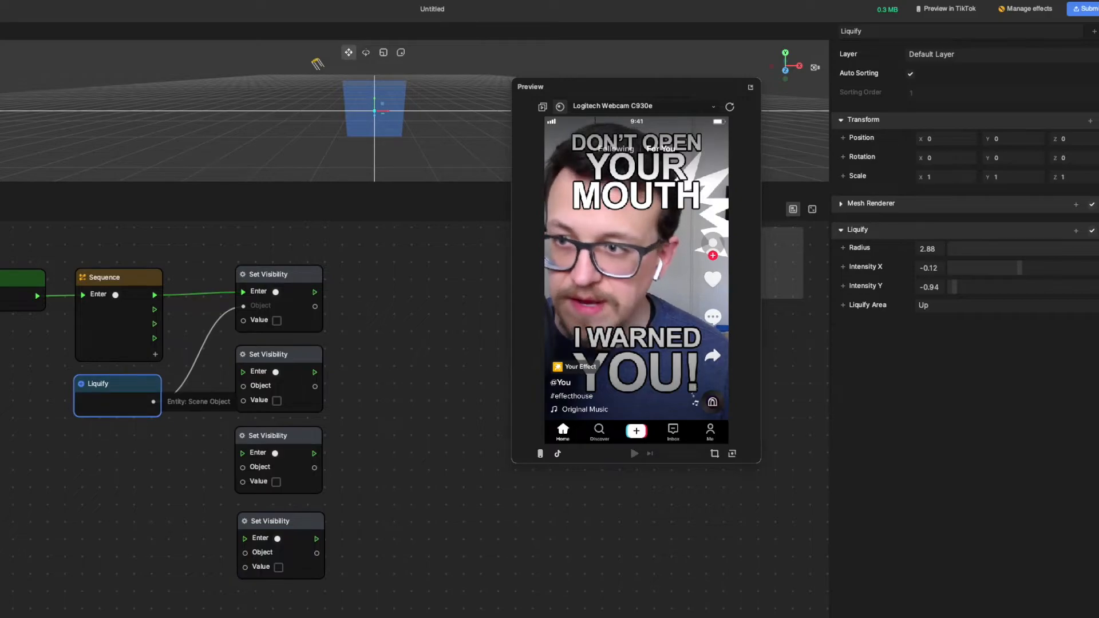
left_click(373, 71)
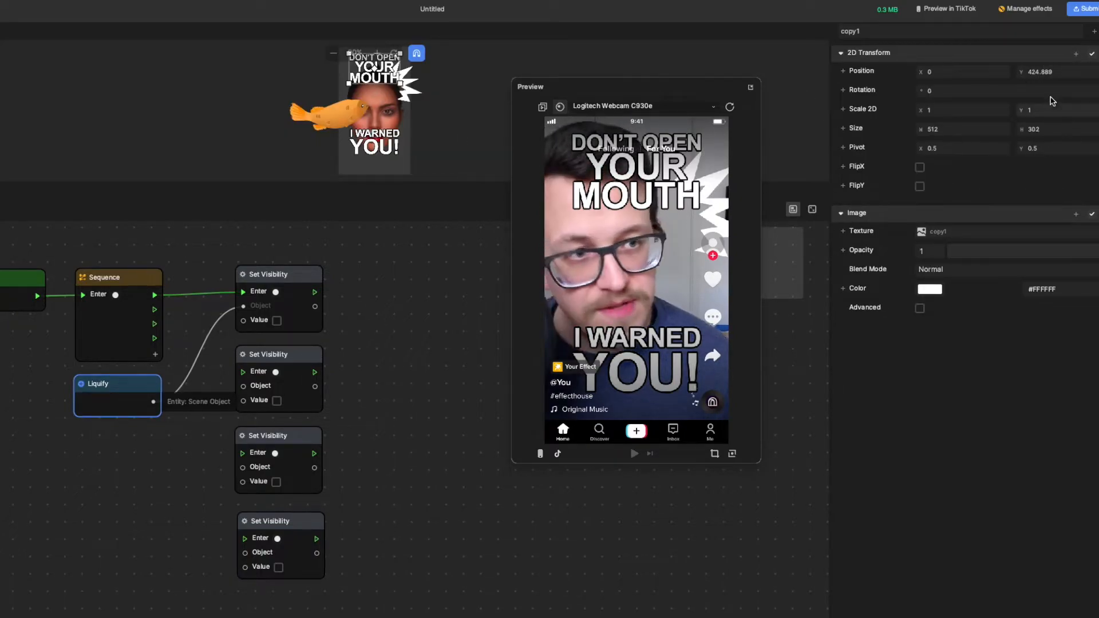
left_click(1093, 31)
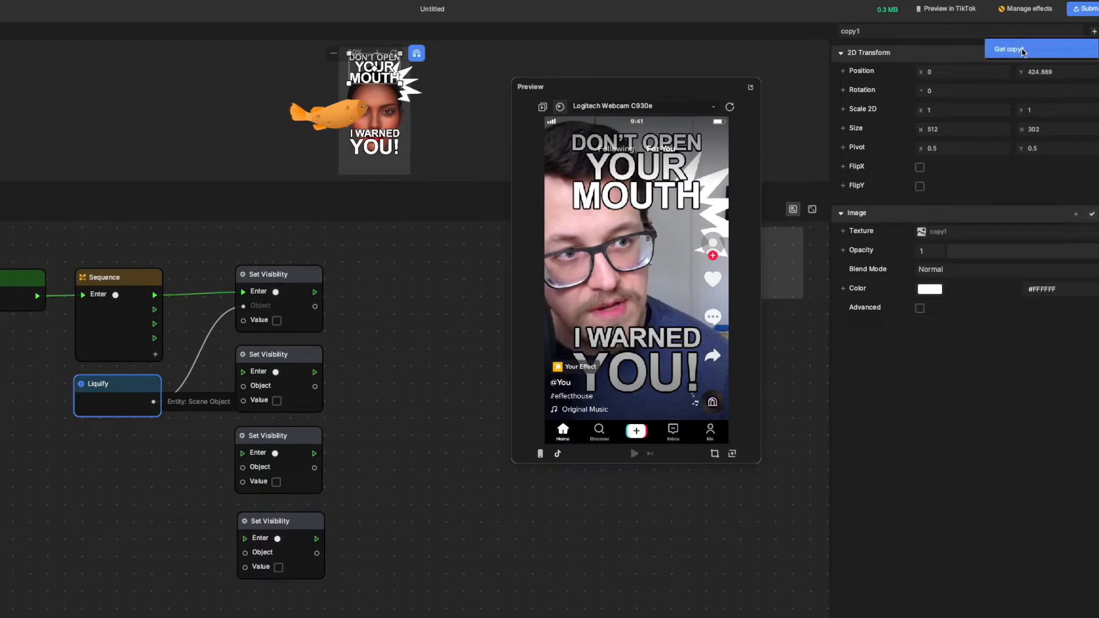
left_click(1023, 50)
mouse_move(417, 522)
left_mouse_down()
mouse_move(191, 483)
mouse_move(115, 439)
left_mouse_up()
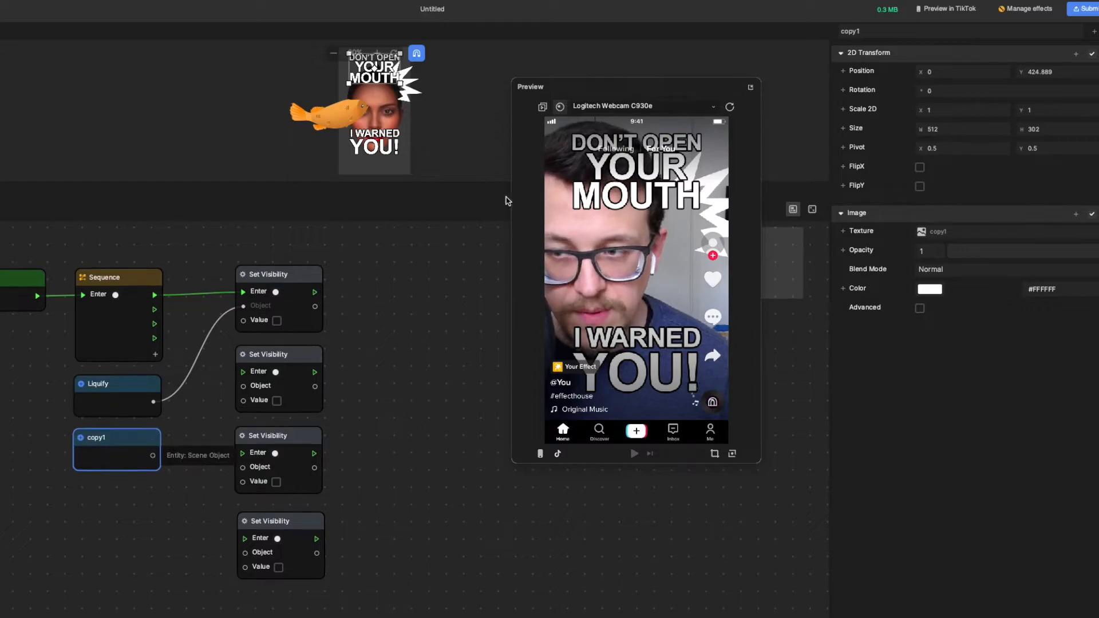
- Add a node that gets the copy2 image and place it directly below the copy1 node
left_click(375, 143)
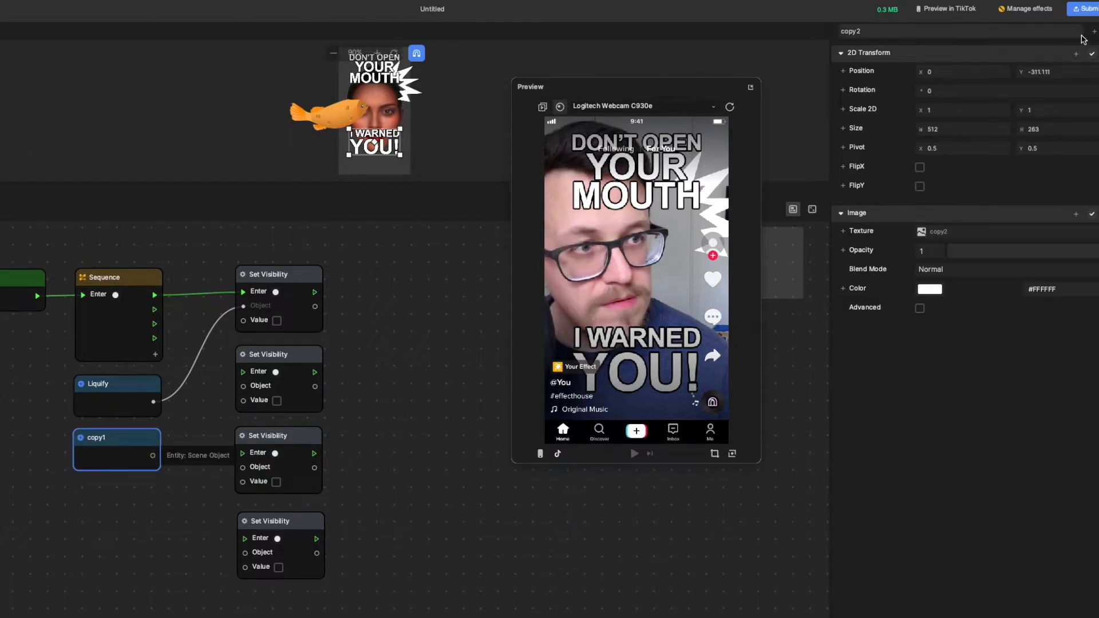
left_click(1093, 32)
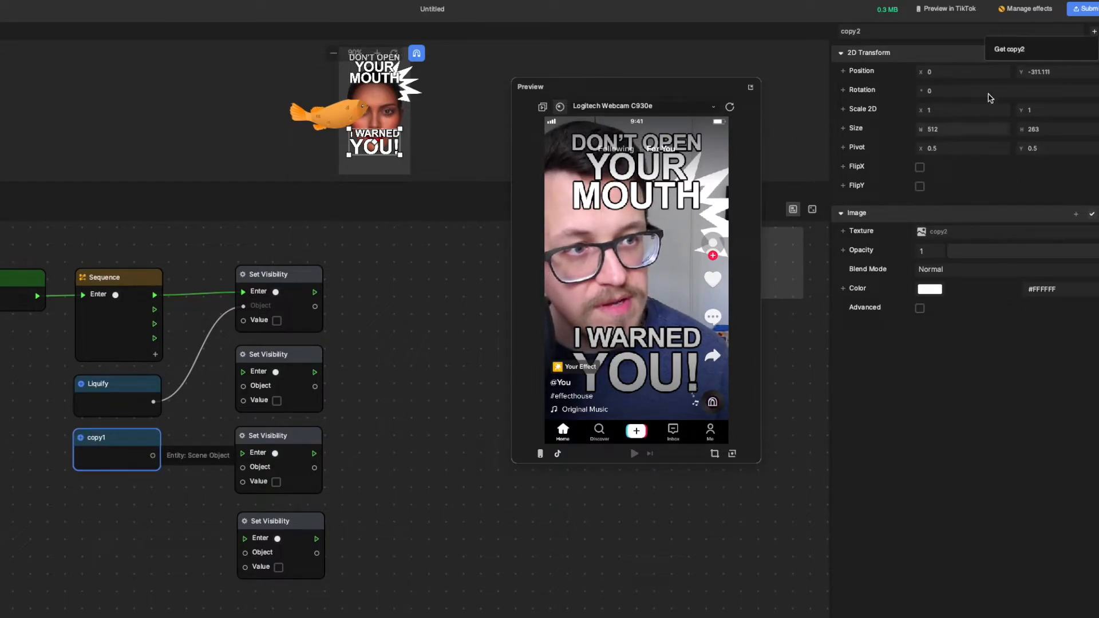
left_click(1016, 50)
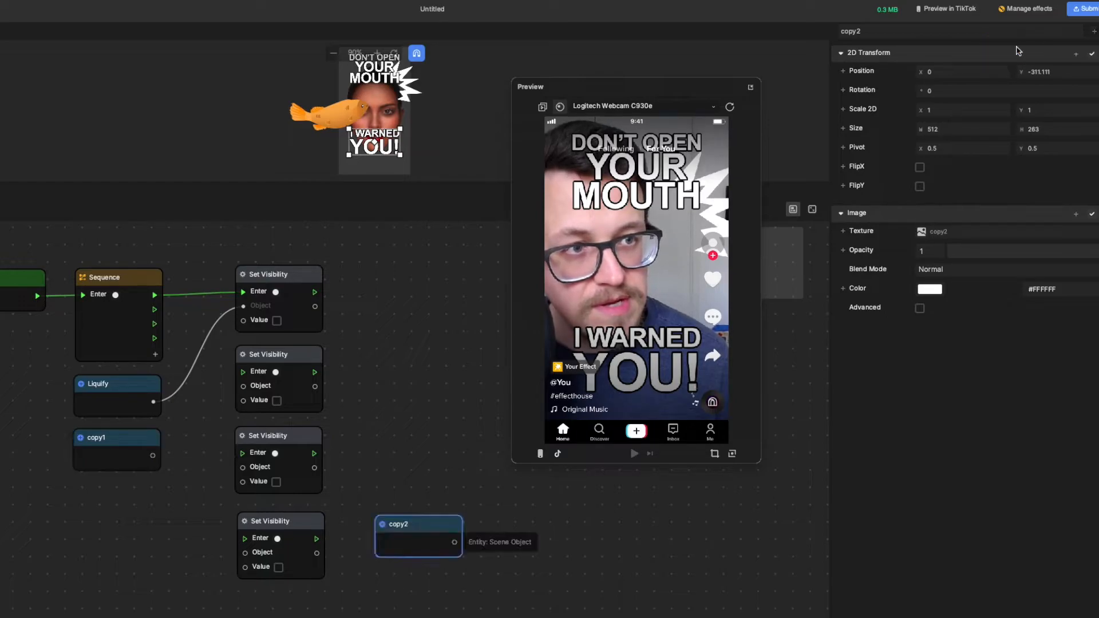
left_click_drag(420, 523, 120, 490)
- Add a node that gets the hitmarker image and place it directly below the copy2 node
left_click(403, 83)
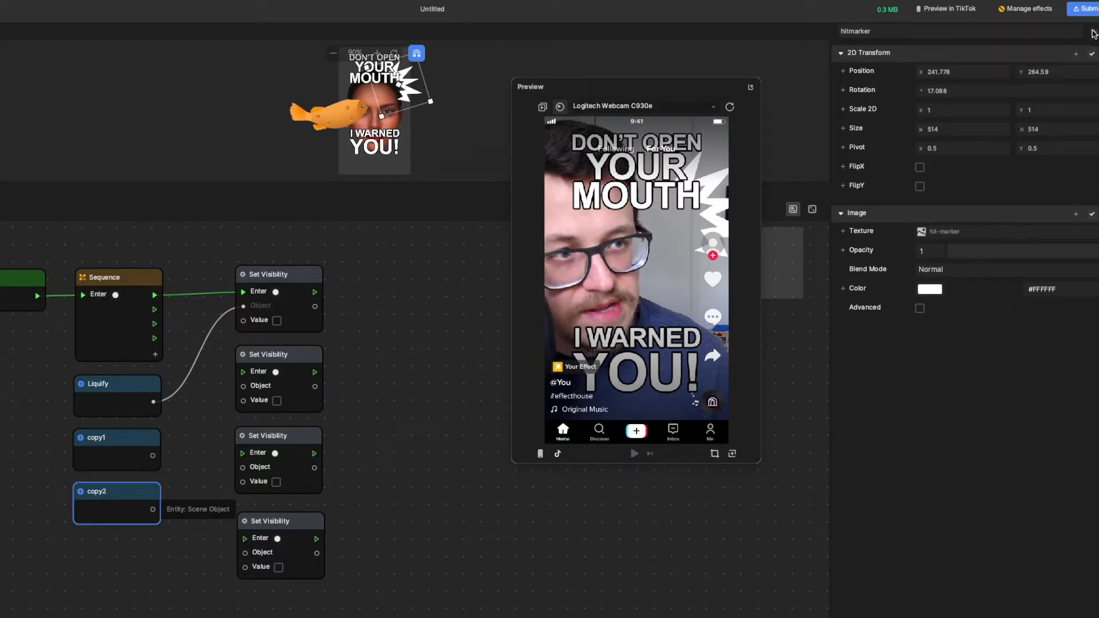
left_click(1093, 33)
left_click(1014, 49)
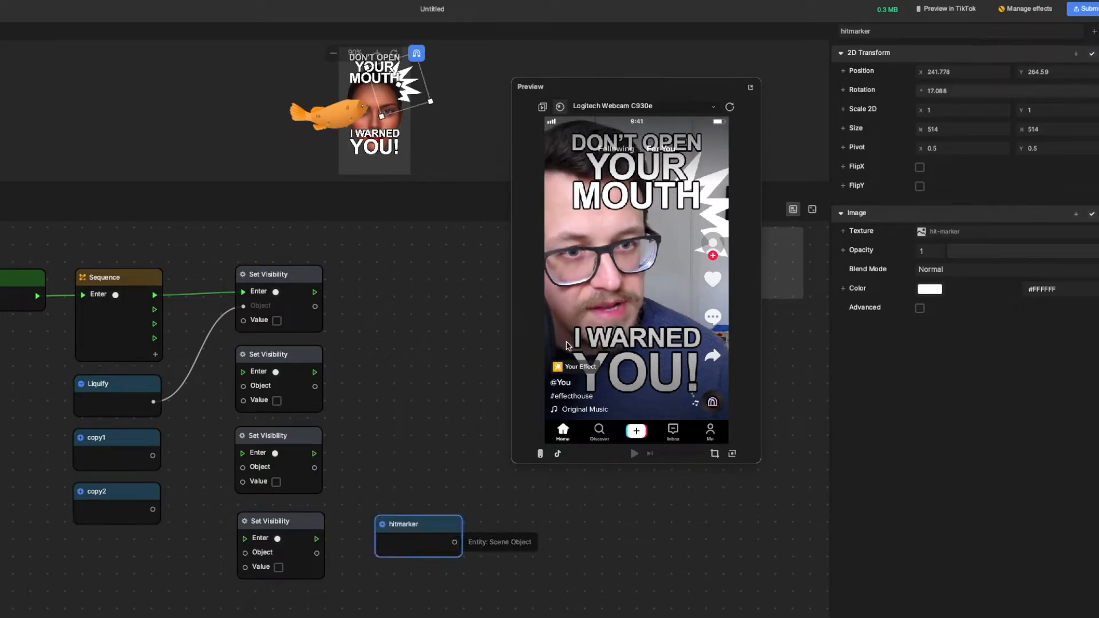
left_click_drag(420, 517, 152, 552)
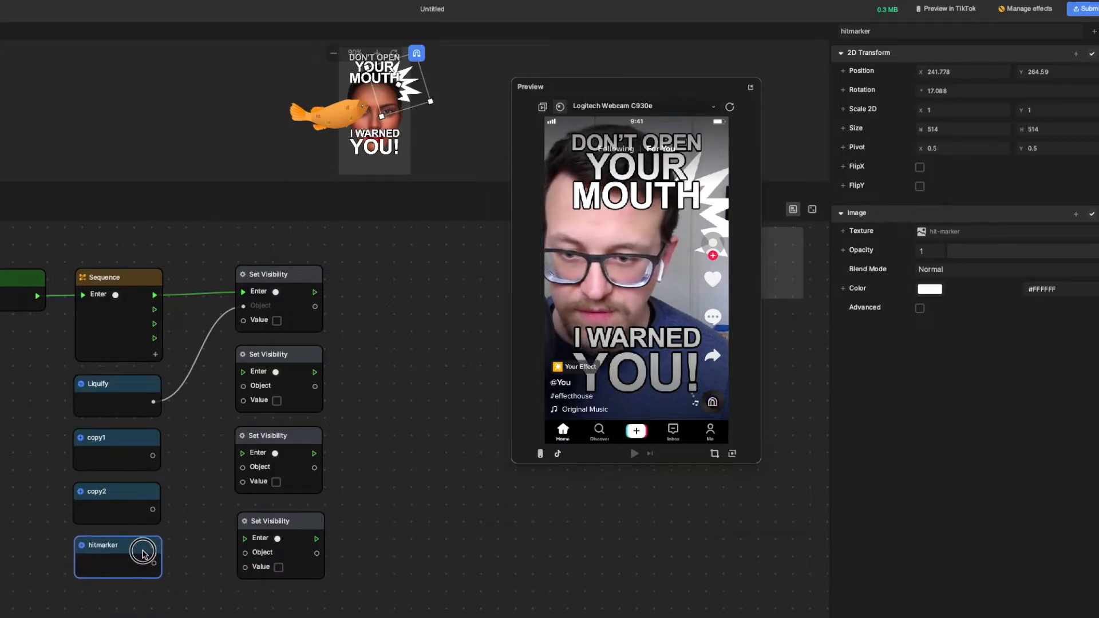
left_click(339, 111)
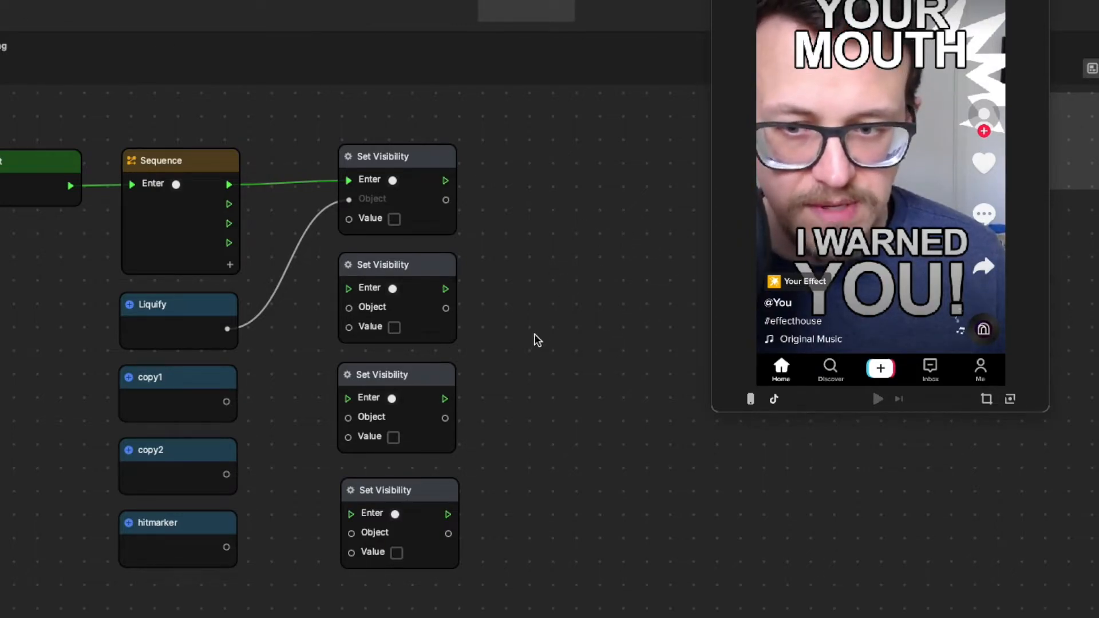
- Turn on the second Set Visibility node's Value, feed copy1 into its Object input and run it from the Sequence node's second output
left_click(395, 327)
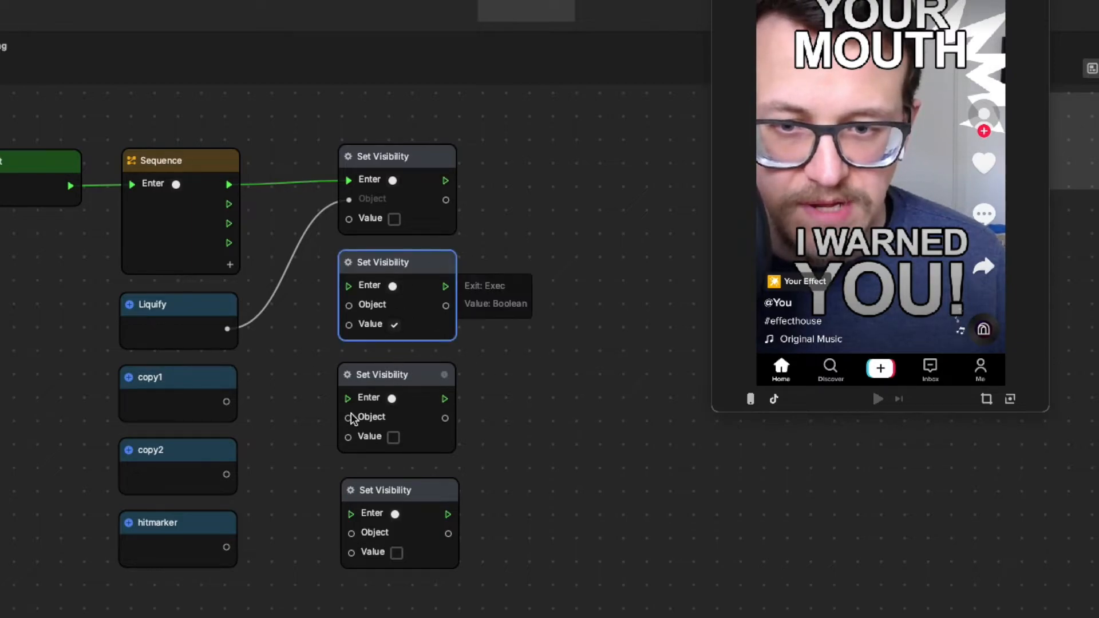
left_click_drag(227, 401, 348, 306)
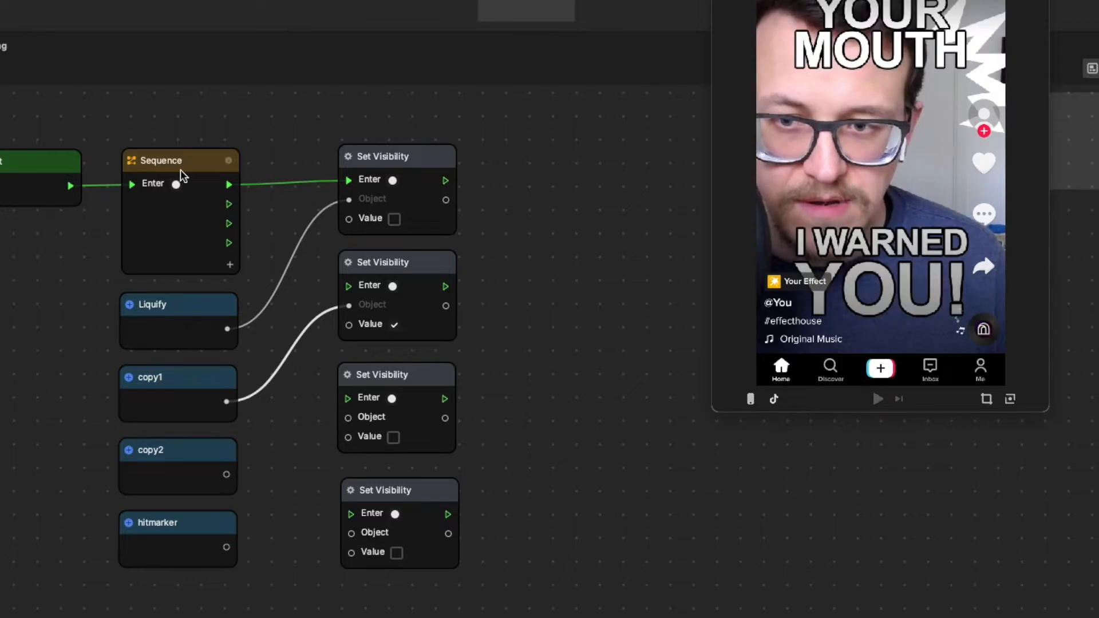
mouse_move(32, 179)
left_mouse_down()
mouse_move(9, 165)
mouse_move(15, 172)
left_mouse_up()
mouse_move(229, 204)
left_mouse_down()
mouse_move(286, 296)
mouse_move(344, 288)
left_mouse_up()
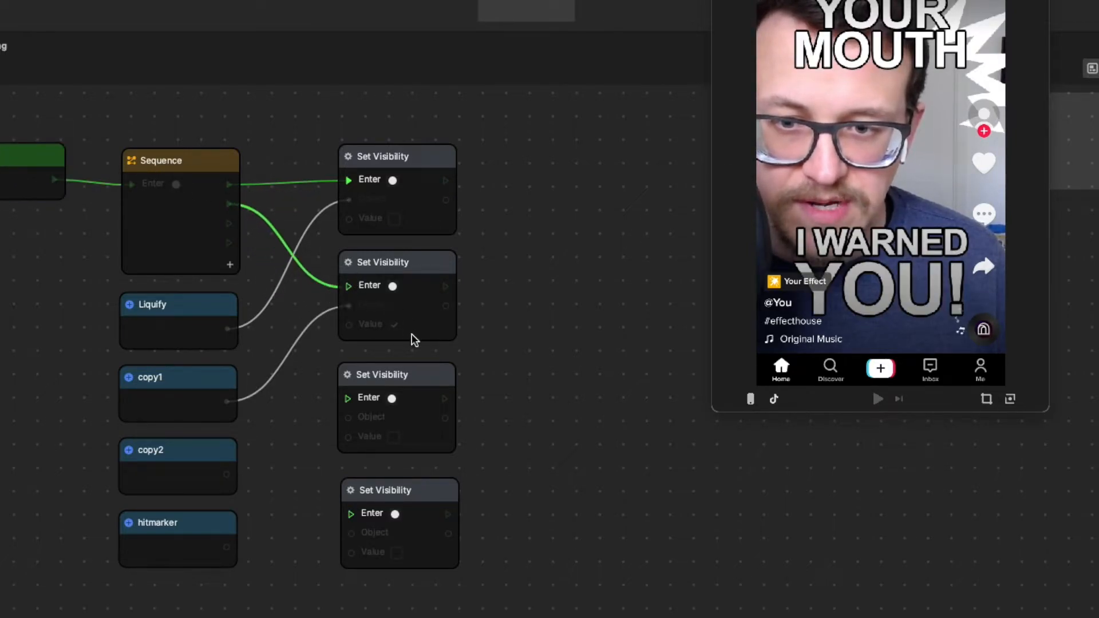
left_click(524, 253)
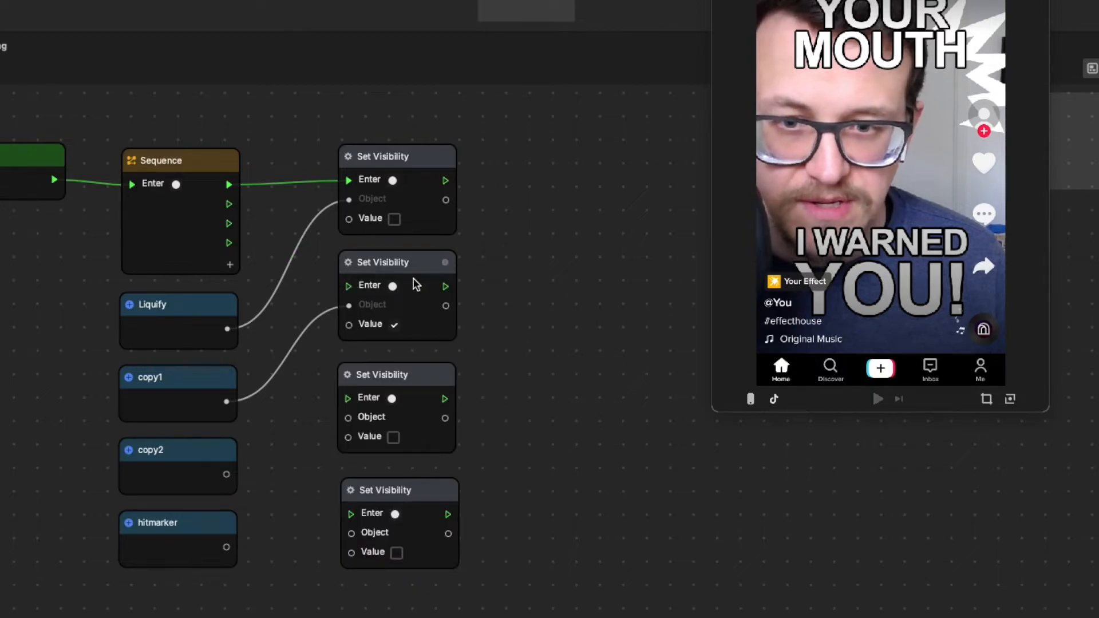
left_click_drag(228, 203, 347, 287)
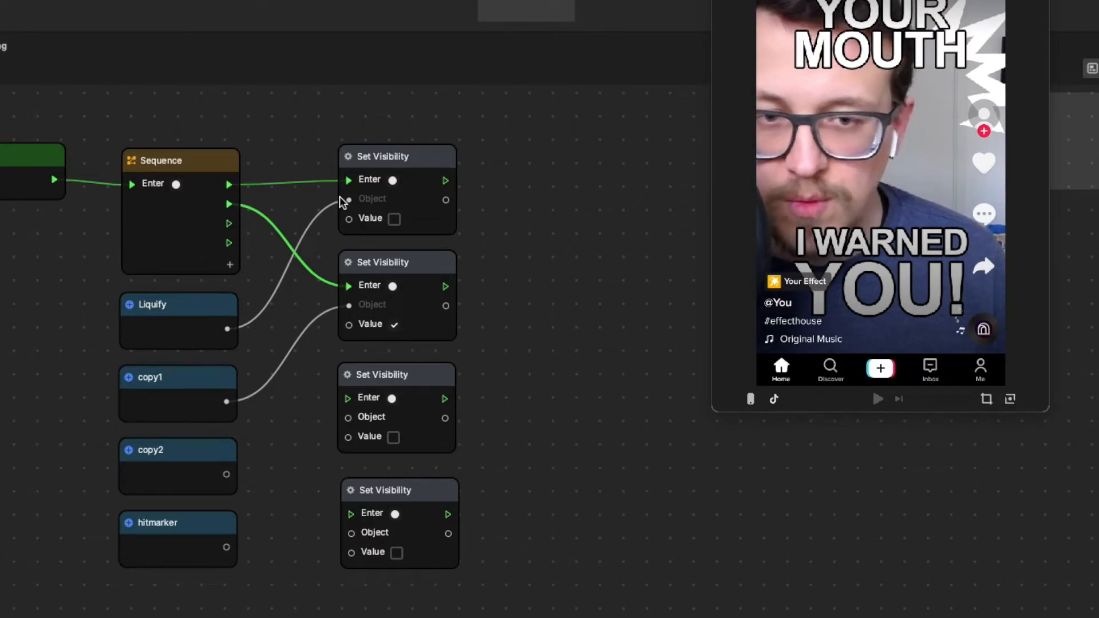
- Wire the Sequence node's third and fourth outputs to the remaining Set Visibility nodes, with copy2 and hitmarker as their respective Objects
left_click_drag(229, 223, 347, 399)
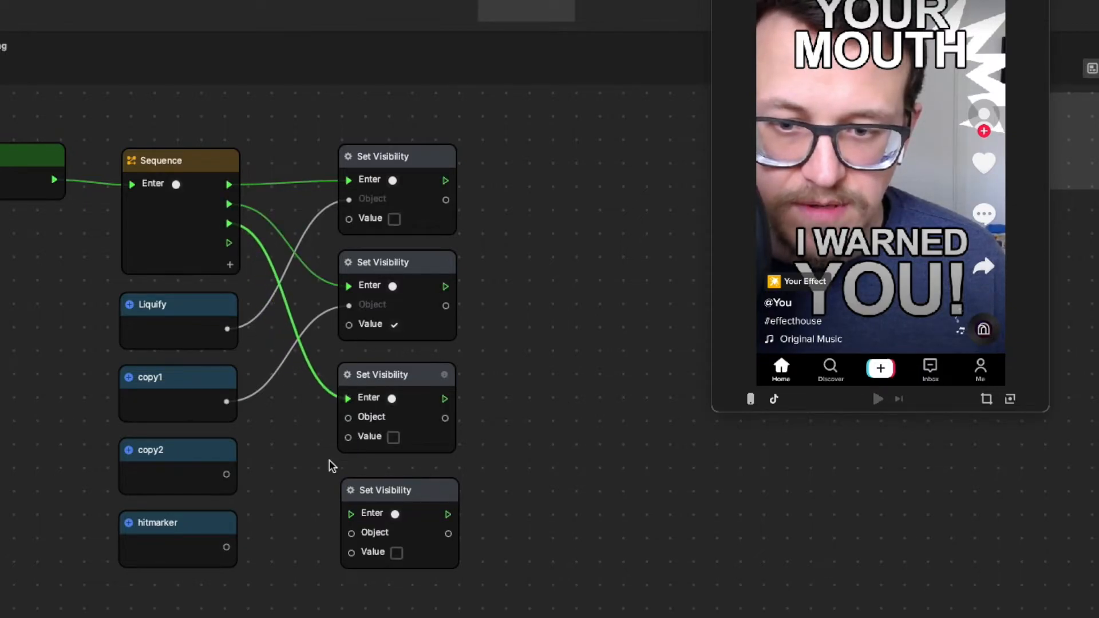
left_click_drag(228, 474, 401, 428)
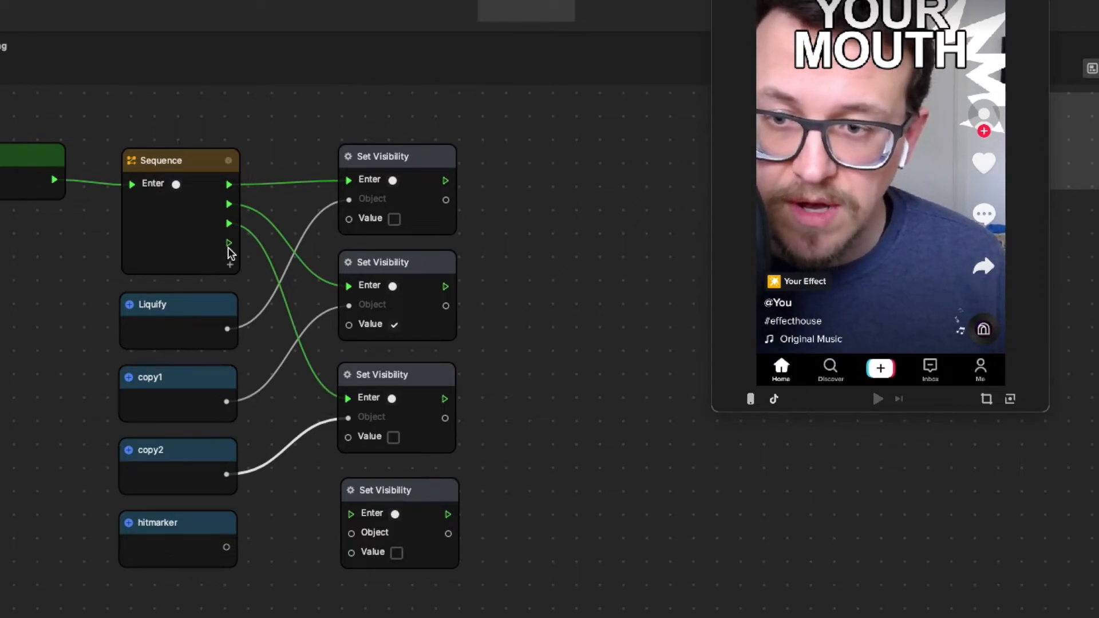
left_click_drag(229, 244, 349, 513)
left_click_drag(227, 548, 351, 534)
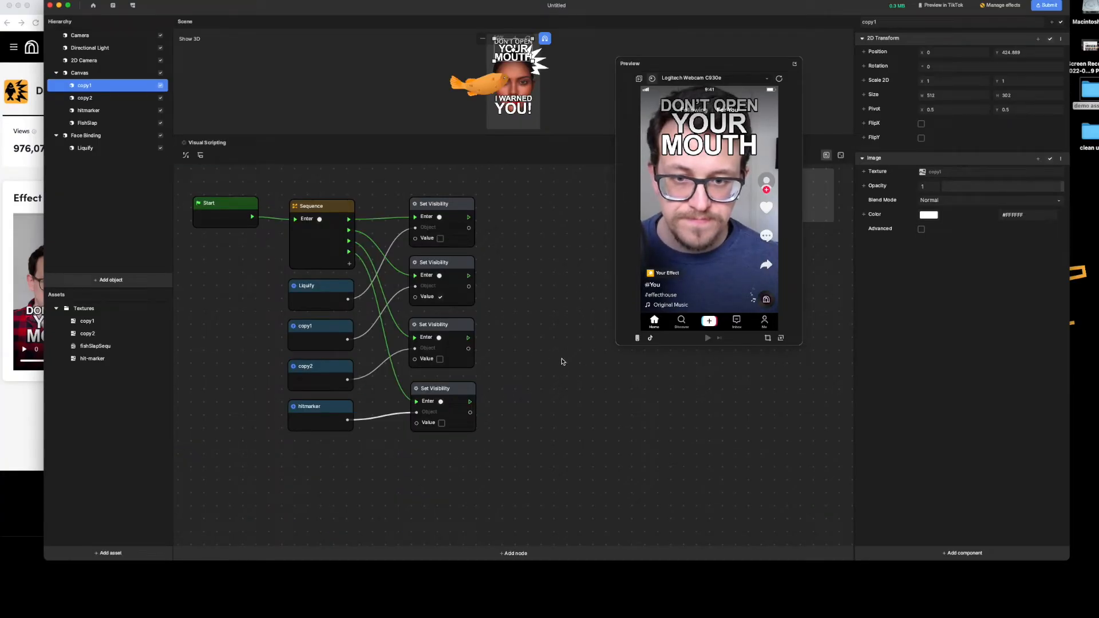
scroll(540, 413, "down", 3)
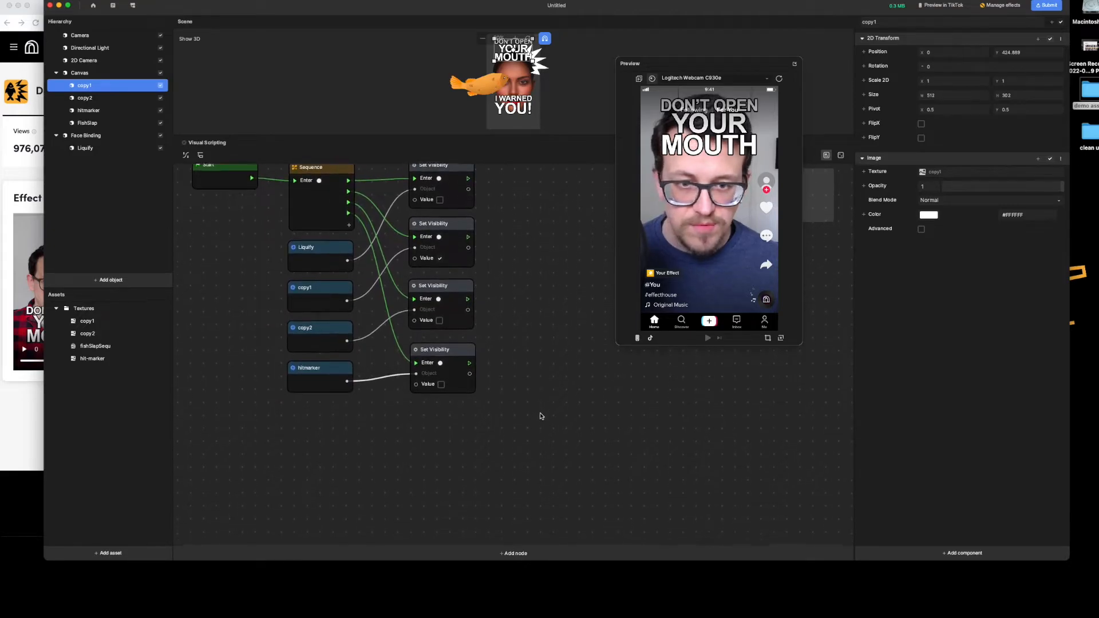
left_click(371, 376)
left_click_drag(371, 376, 292, 230)
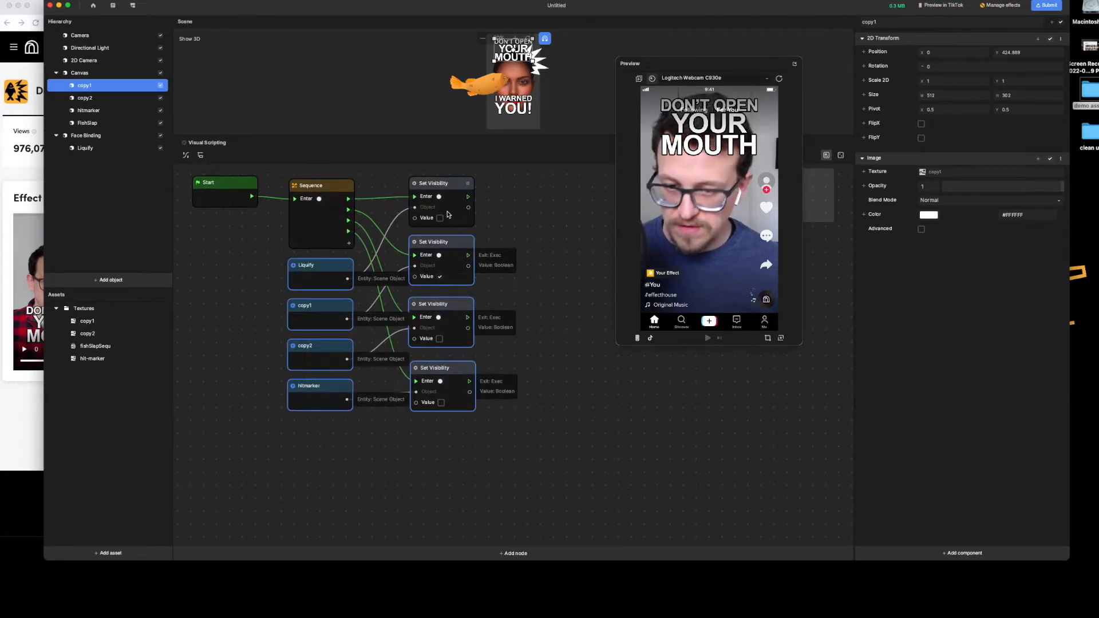
left_click(456, 211, "shift")
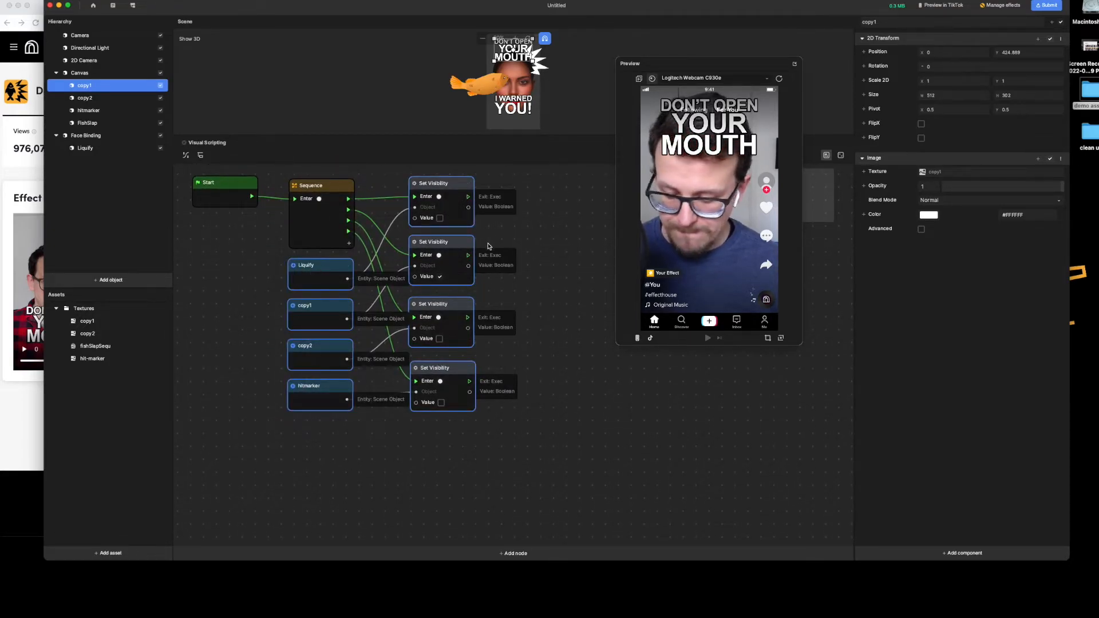
left_click(544, 446)
- Add an Animation Sequence Controller node in the empty graph area below the visibility nodes, leaving room beside it for its inputs
scroll(544, 410, "down", 10)
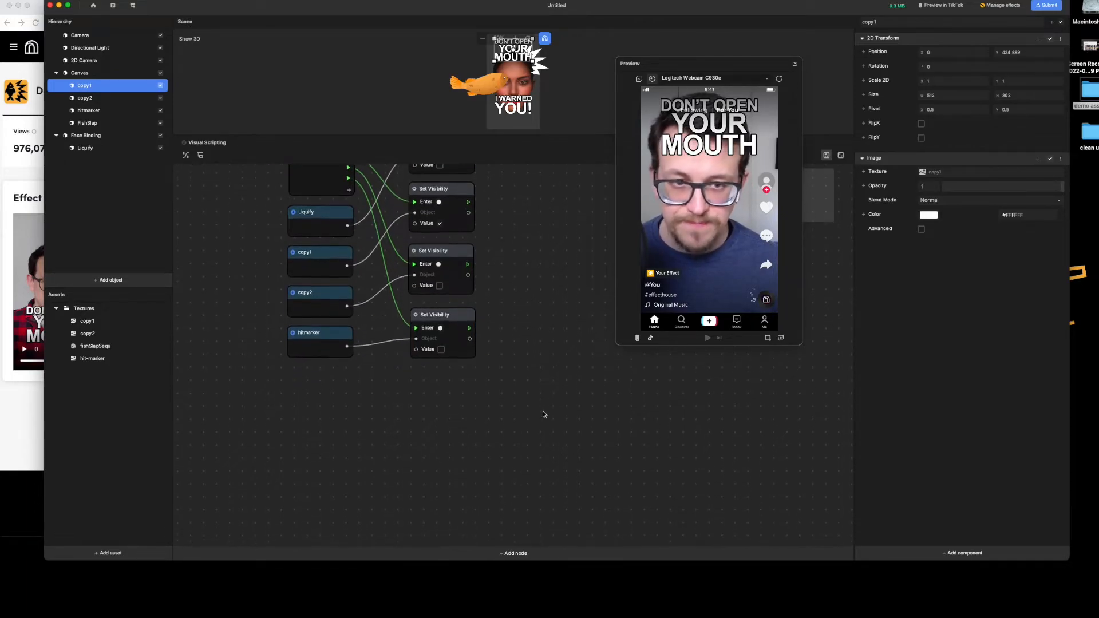
scroll(542, 412, "down", 5)
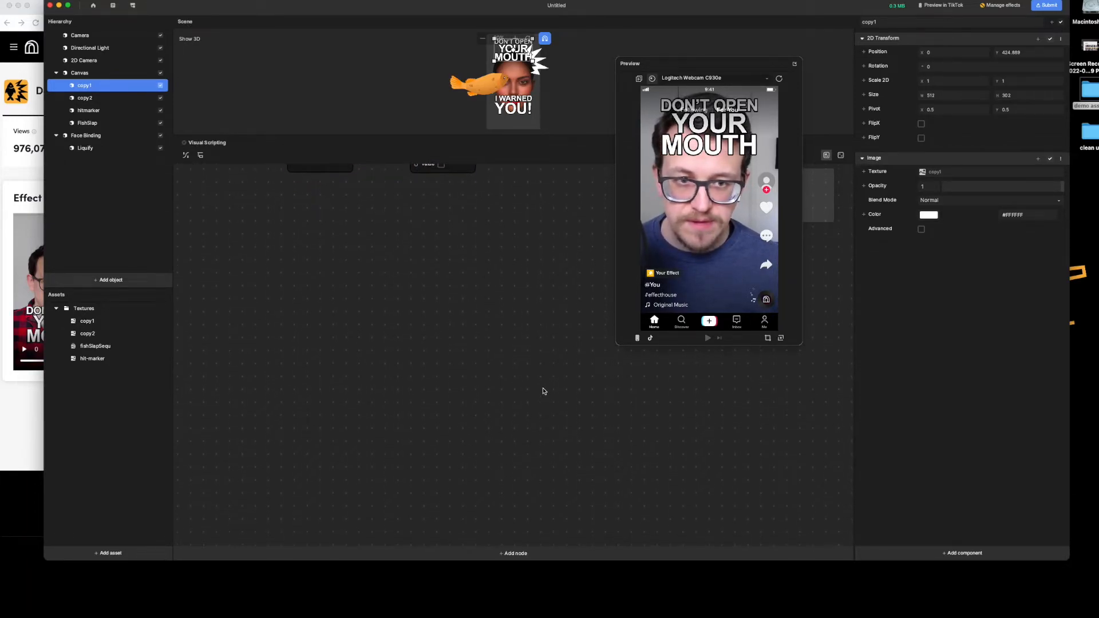
scroll(540, 391, "down", 2)
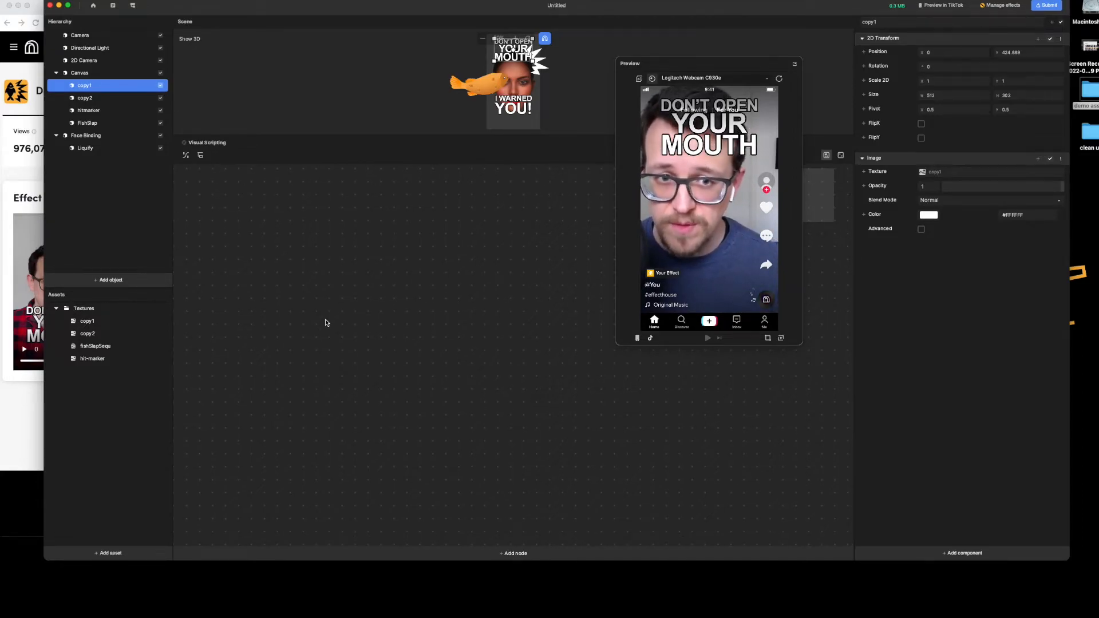
right_click(342, 273)
left_click(356, 285)
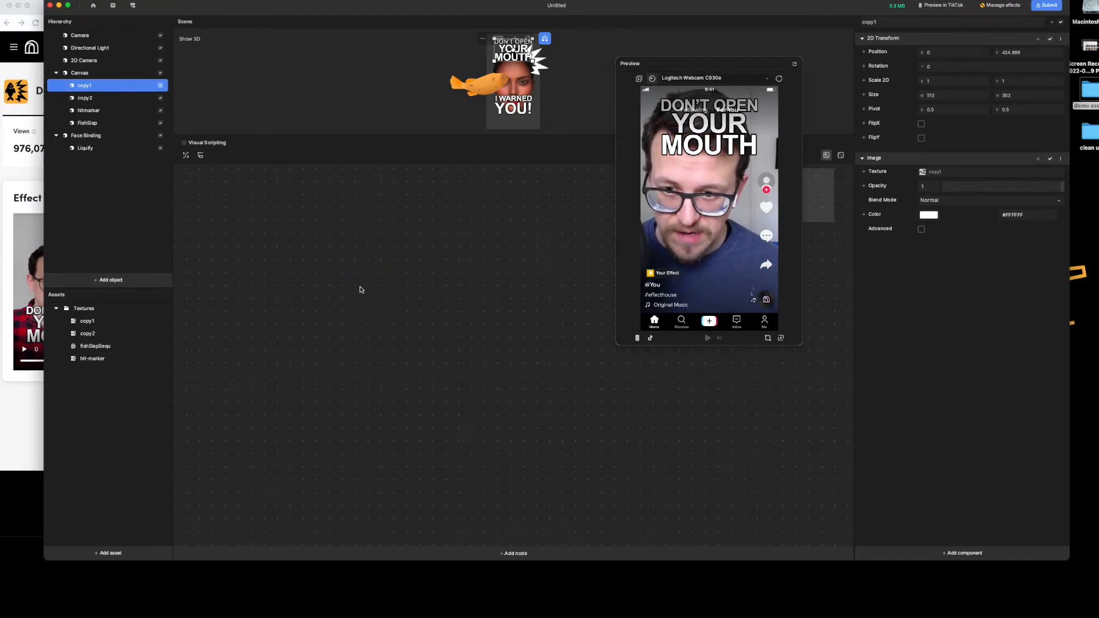
type("anim")
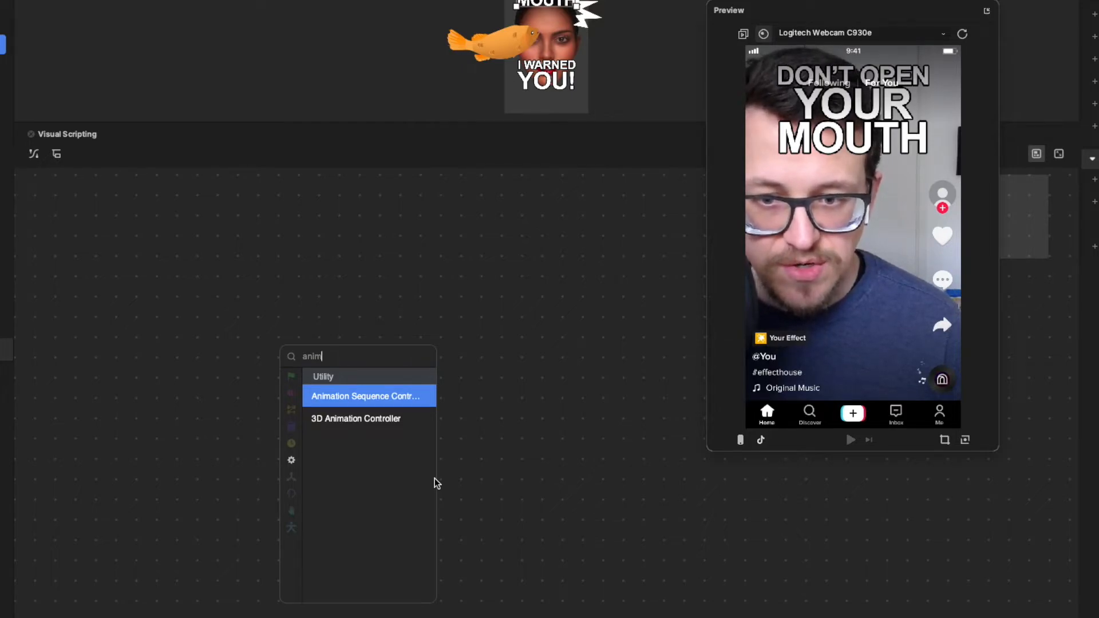
key("Return")
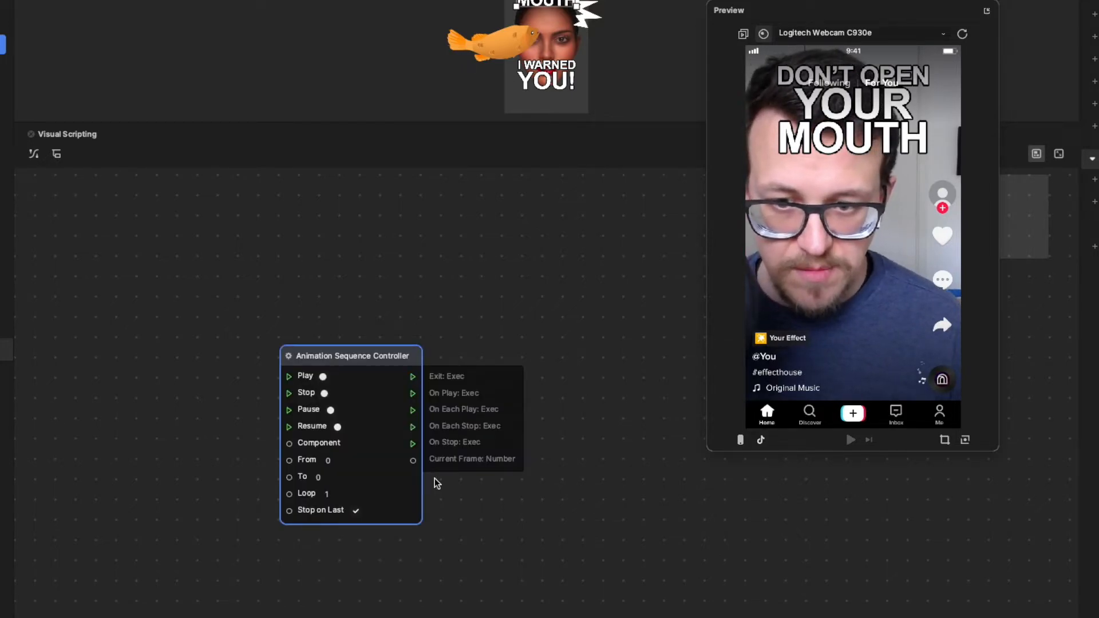
left_click_drag(368, 359, 397, 320)
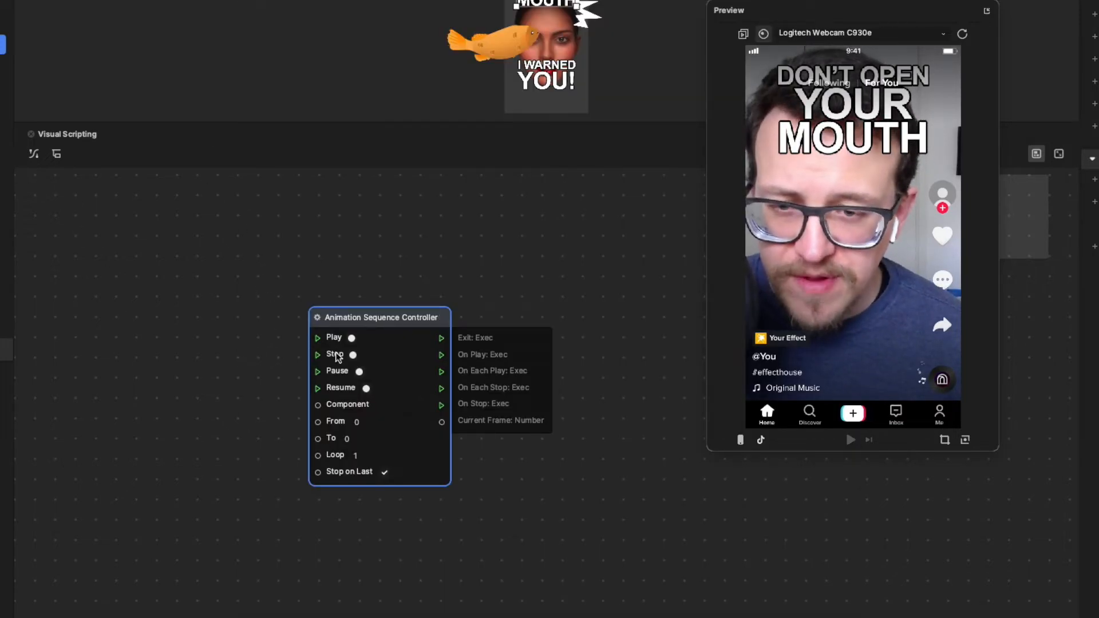
left_click_drag(362, 312, 233, 277)
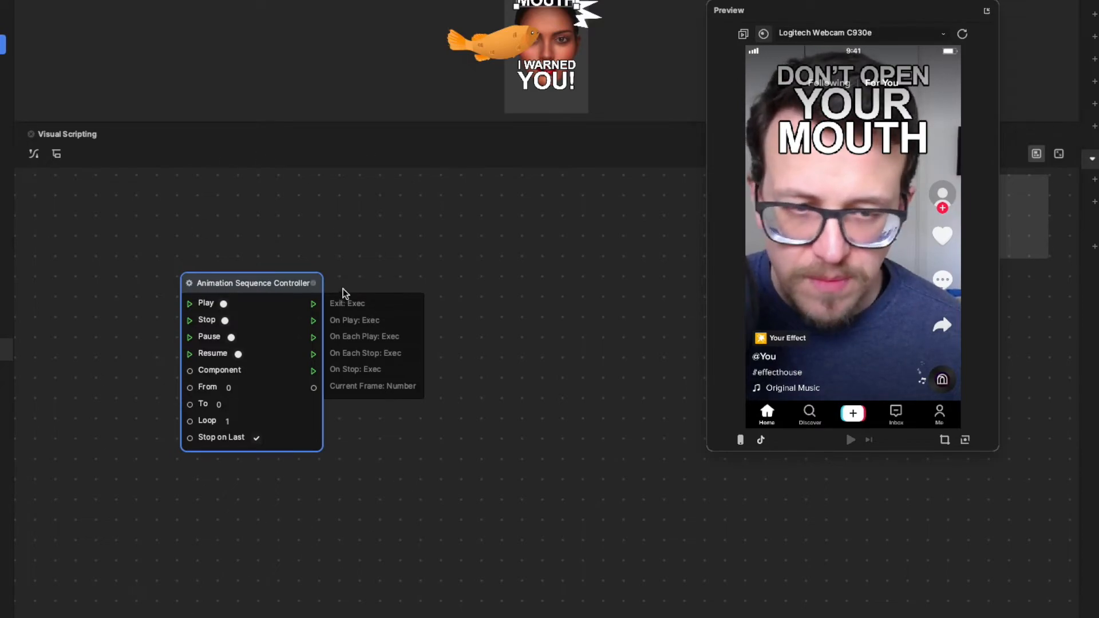
left_click_drag(287, 282, 325, 290)
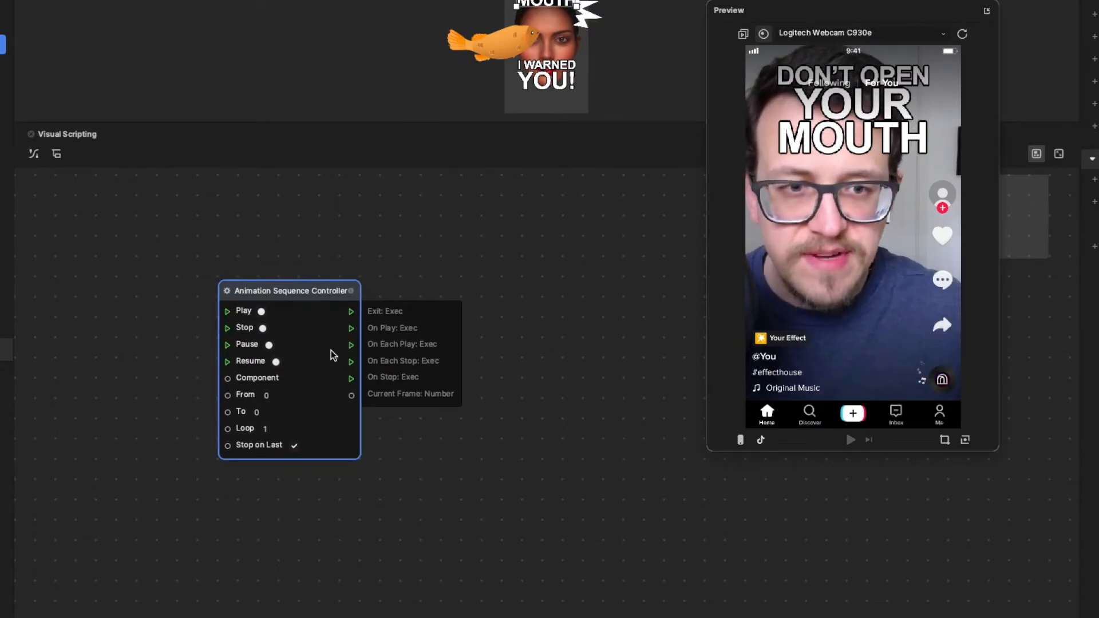
left_click_drag(307, 293, 342, 295)
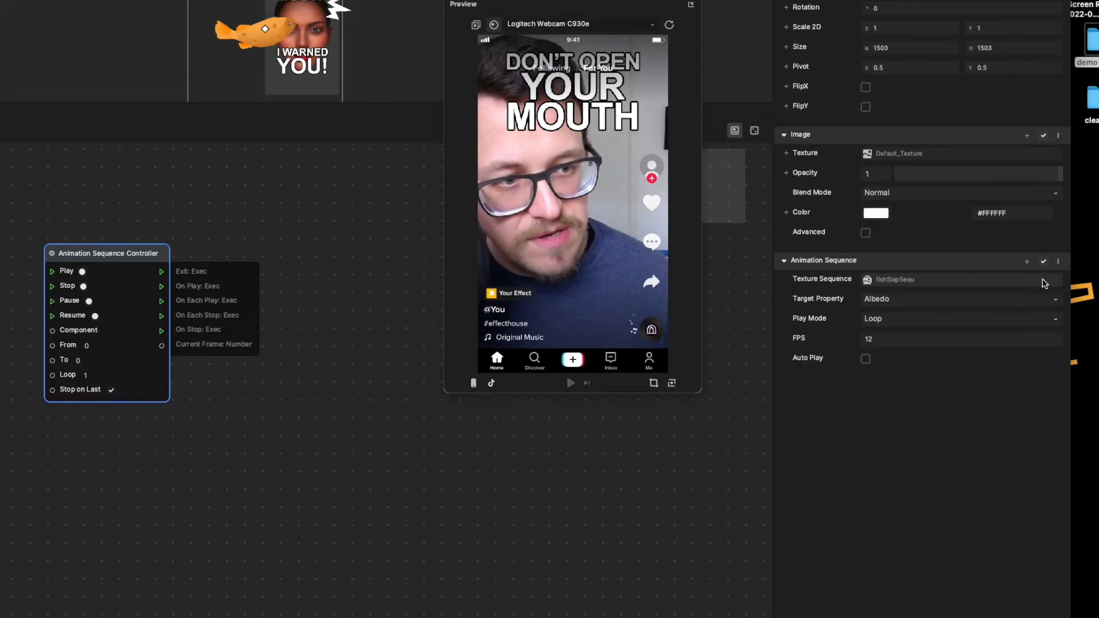
- Add a node that gets FishSlap's Animation Sequence component and connect it to the Animation Sequence Controller's Component input
left_click(1027, 262)
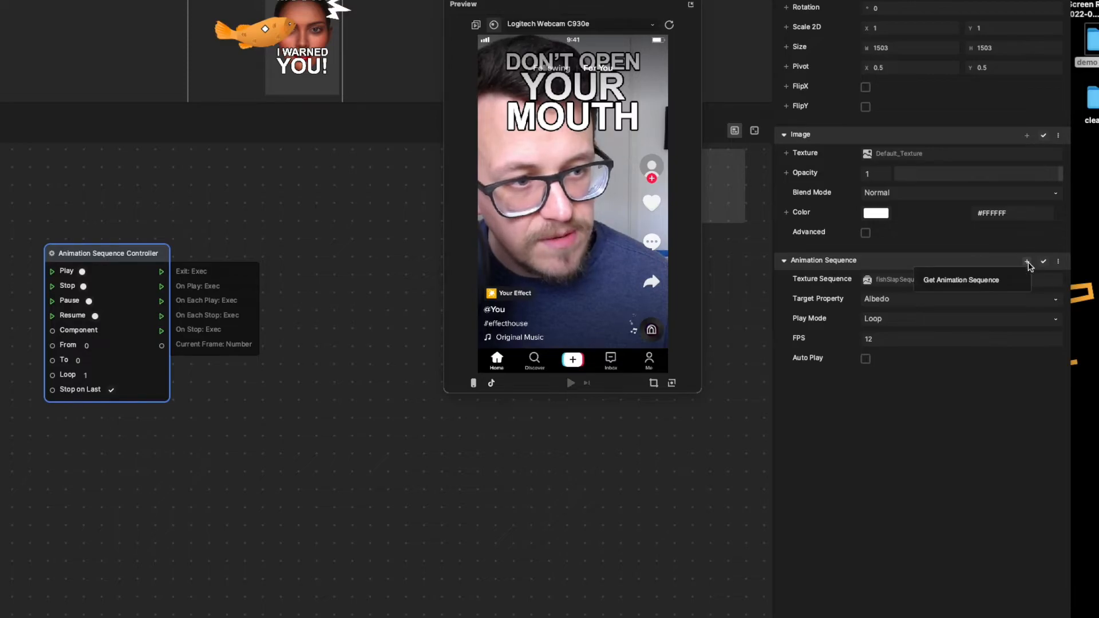
left_click(961, 280)
left_click_drag(311, 456, 63, 615)
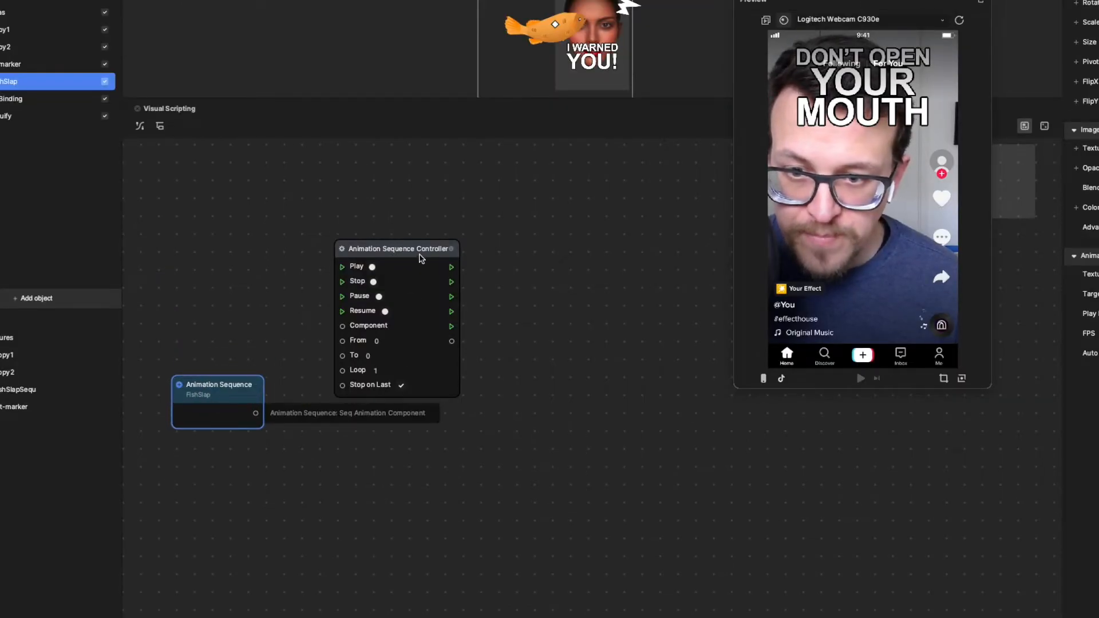
left_click_drag(132, 258, 149, 257)
left_click_drag(255, 413, 355, 329)
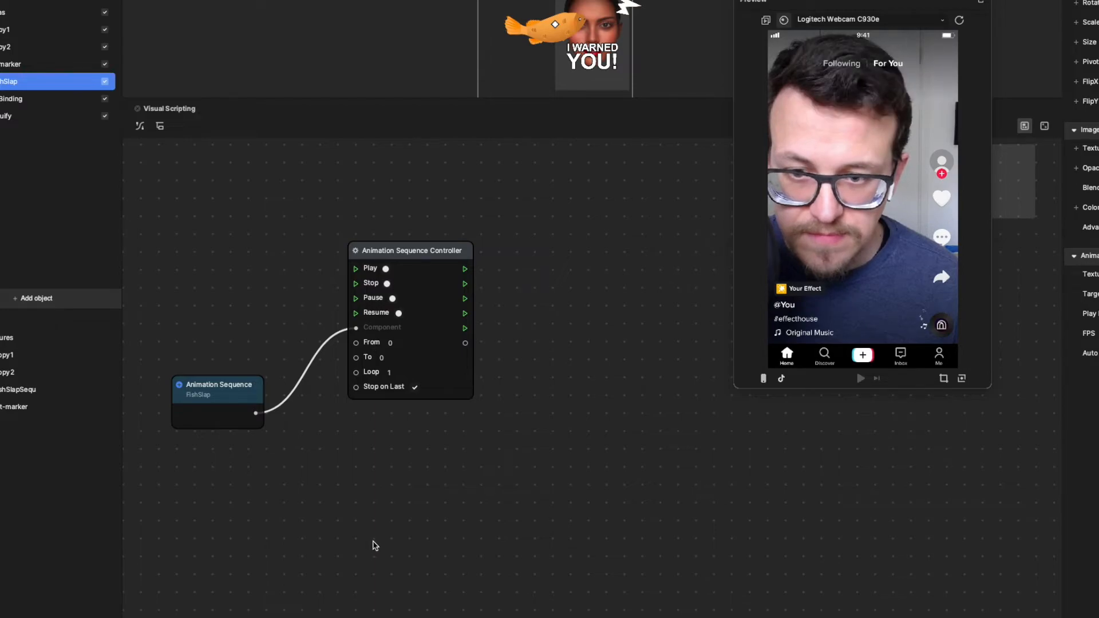
- Set the Animation Sequence Controller to play From frame 1 To frame 7
left_click(392, 346)
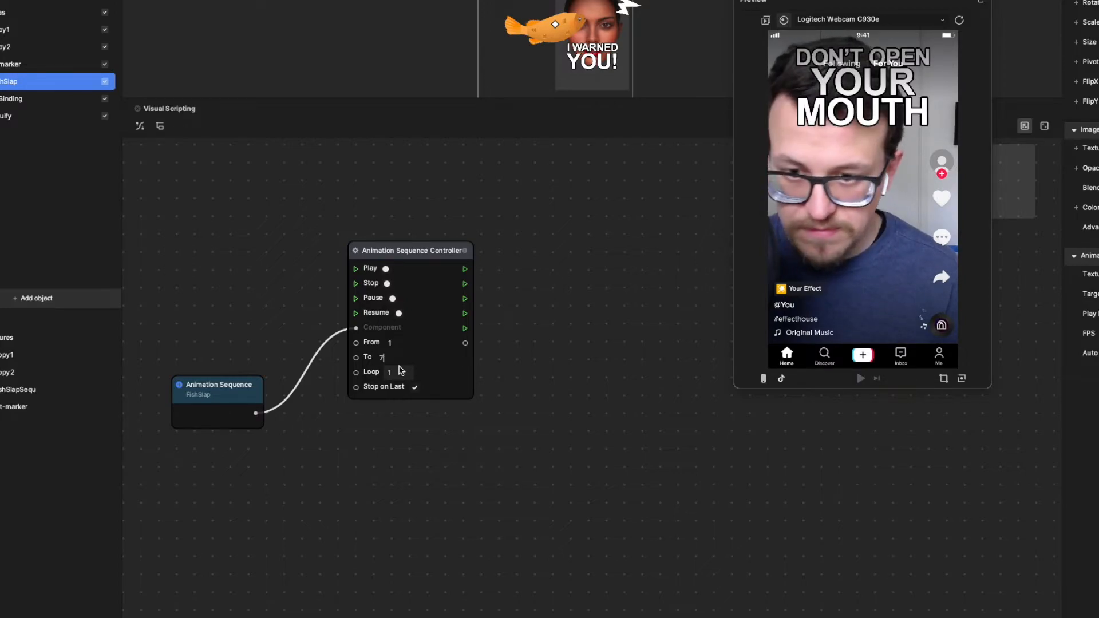
type("7")
left_click(435, 472)
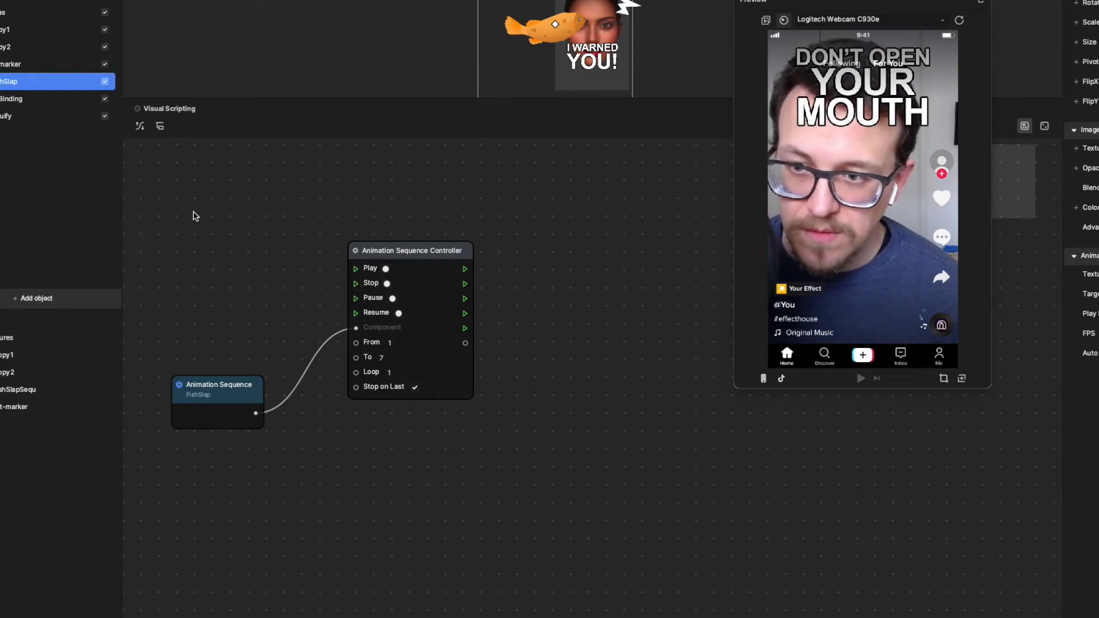
- Add a Facial Movement Detection node beside the Animation Sequence Controller, spacing the two nodes so they do not overlap
right_click(205, 241)
left_click(218, 249)
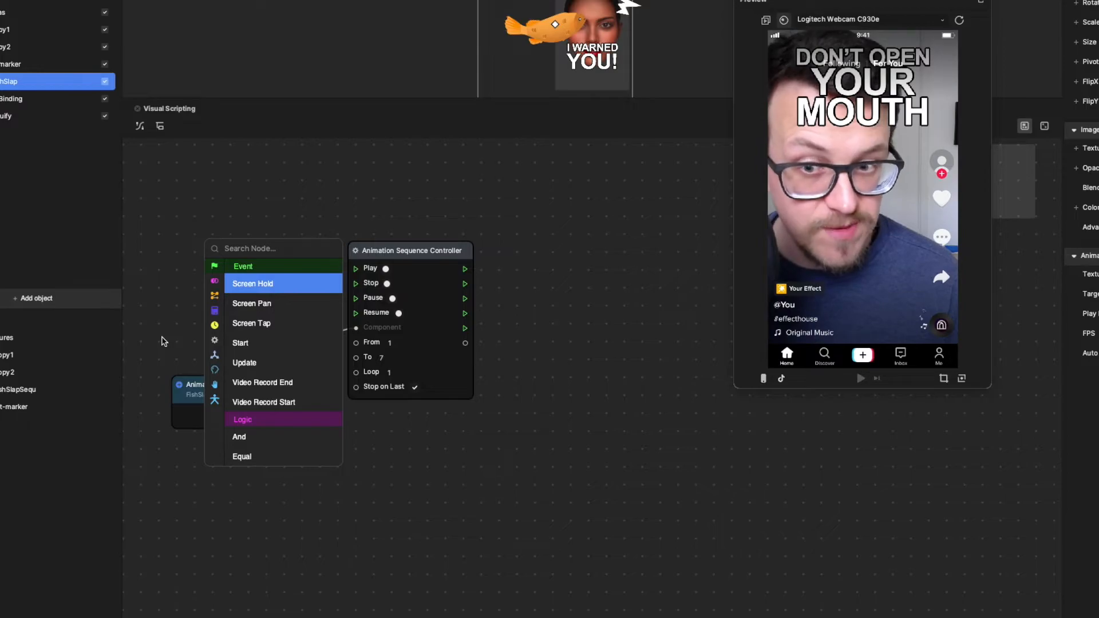
type("fac")
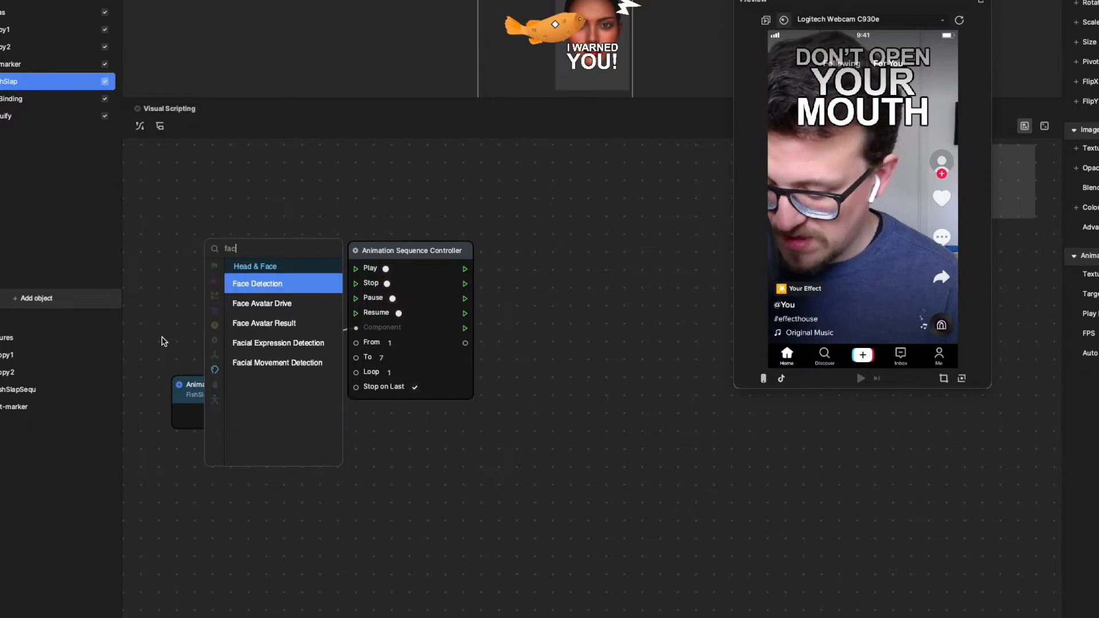
key("Down")
key("Down")
key("Down")
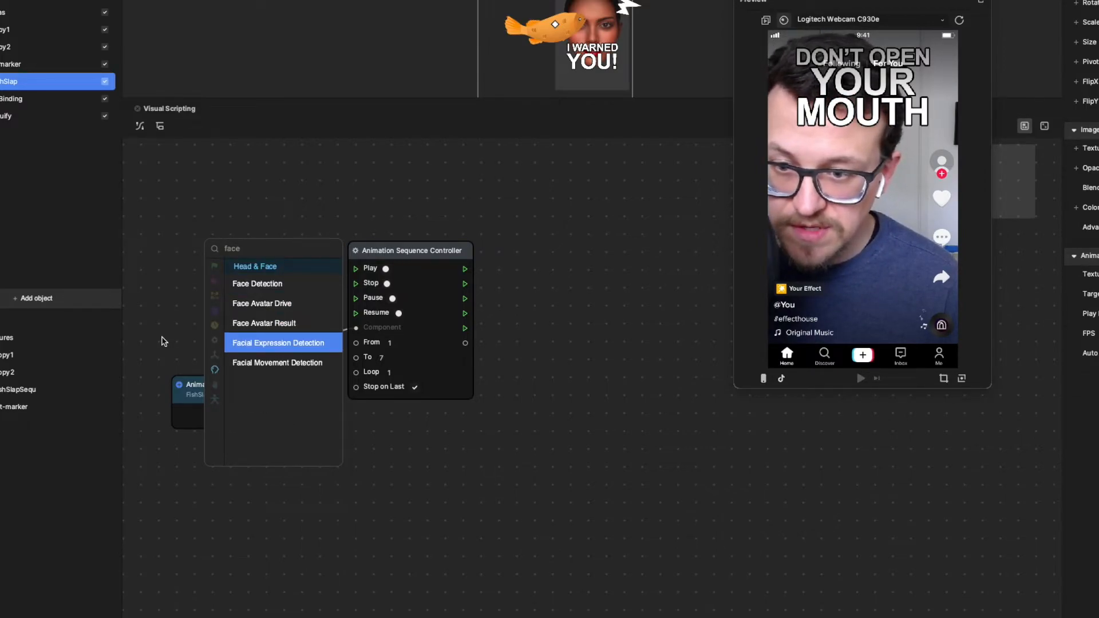
key("Down")
key("Up")
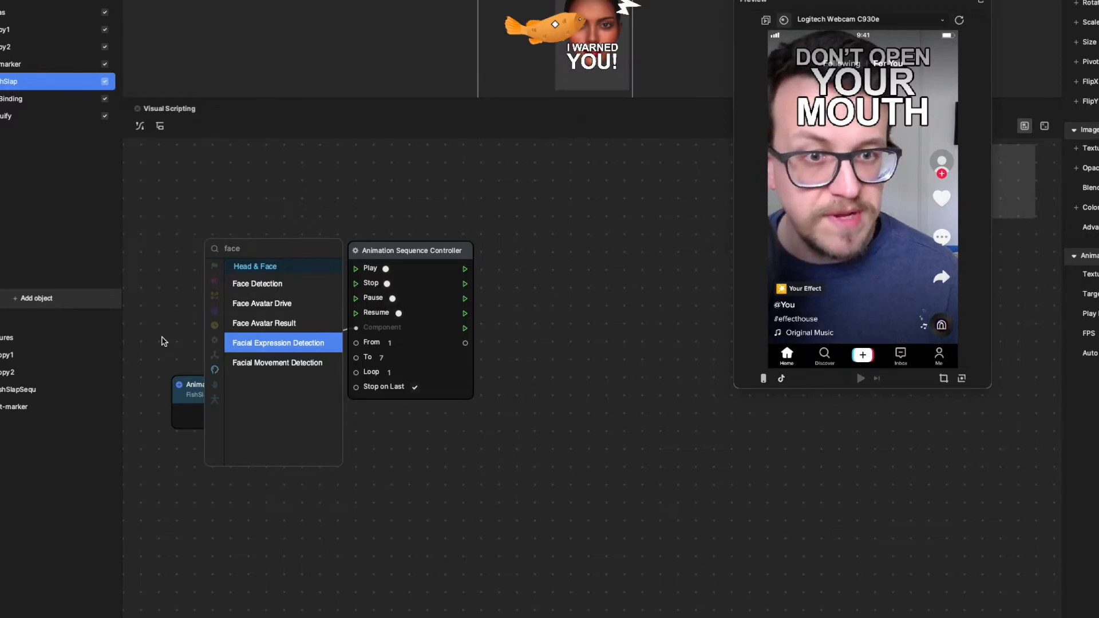
key("Down")
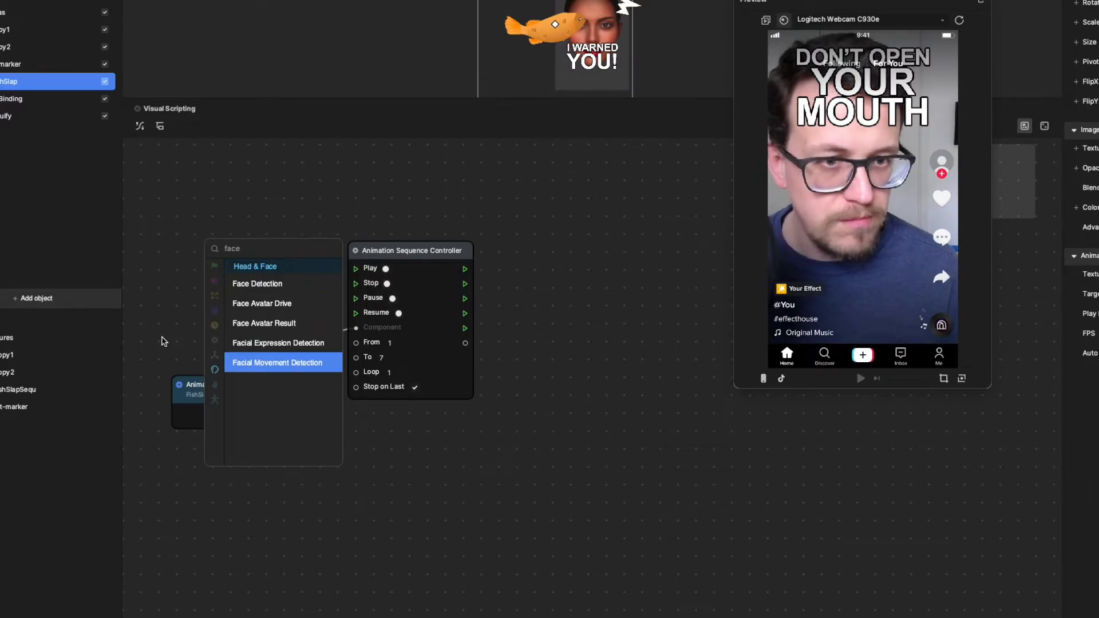
key("Return")
left_click_drag(359, 259, 277, 248)
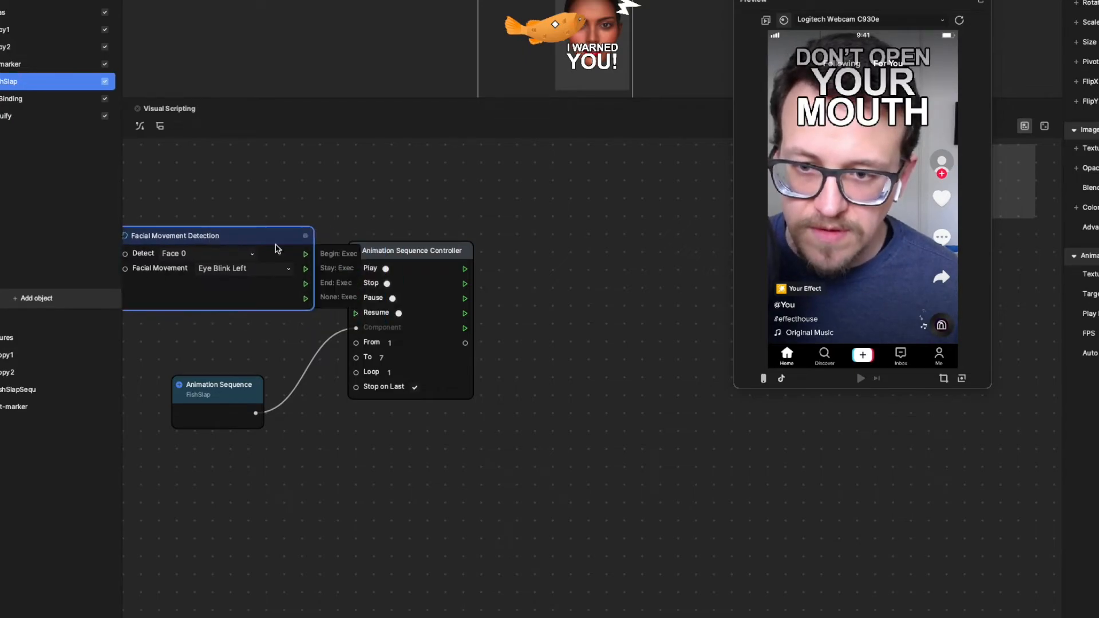
left_click_drag(373, 250, 425, 255)
left_click_drag(284, 234, 315, 223)
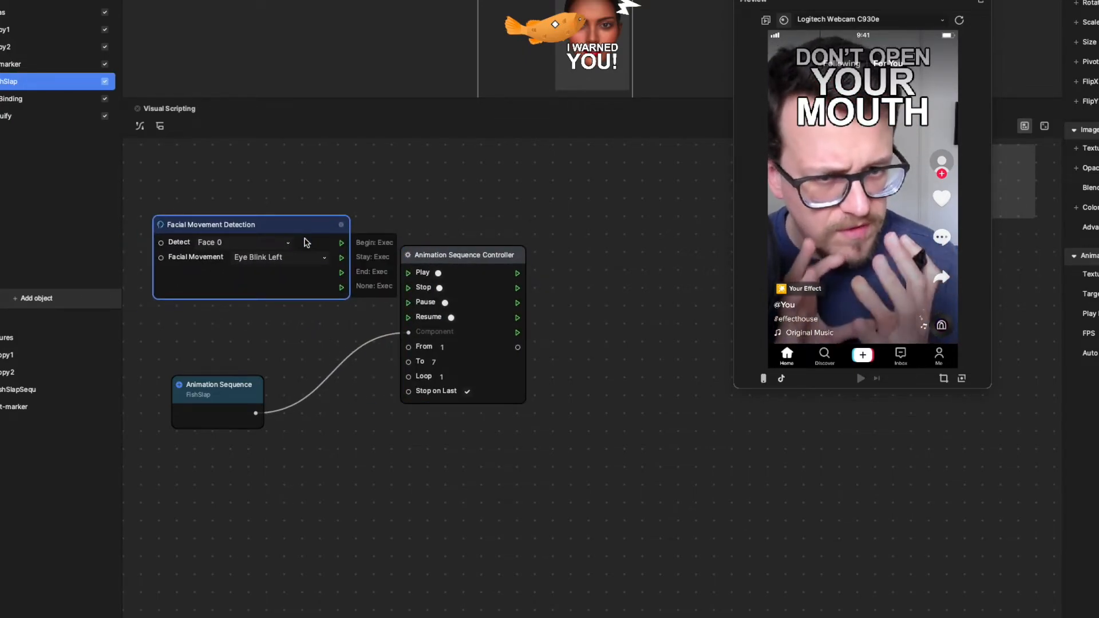
- Set the Facial Movement Detection node to Mouth Open and shift the Animation Sequence Controller slightly lower in the graph
left_click(284, 262)
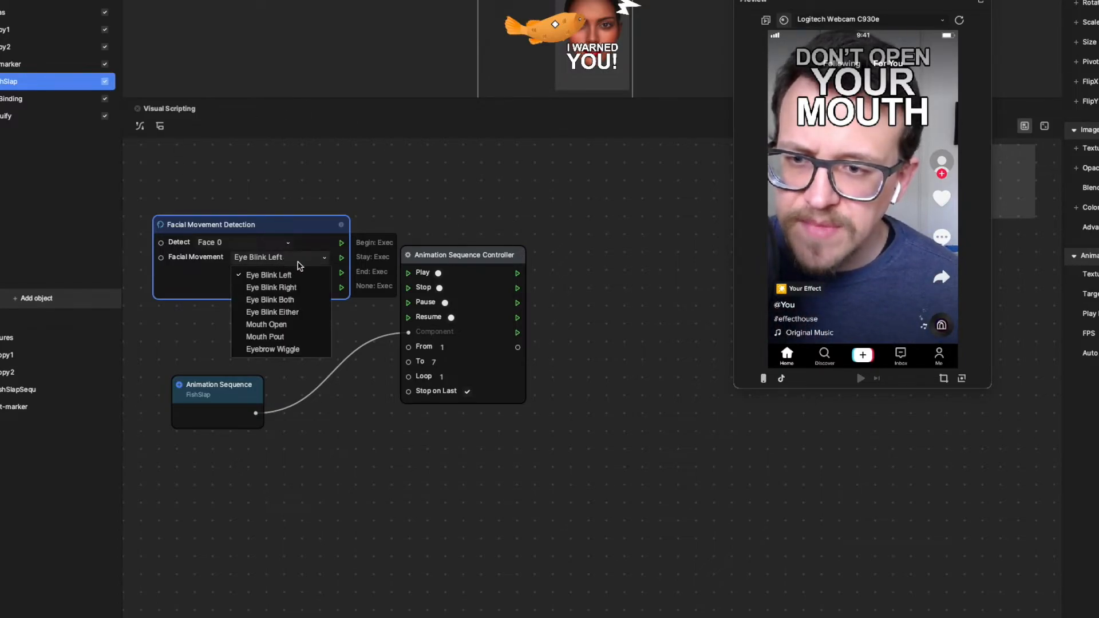
left_click(297, 329)
left_click_drag(482, 270, 432, 257)
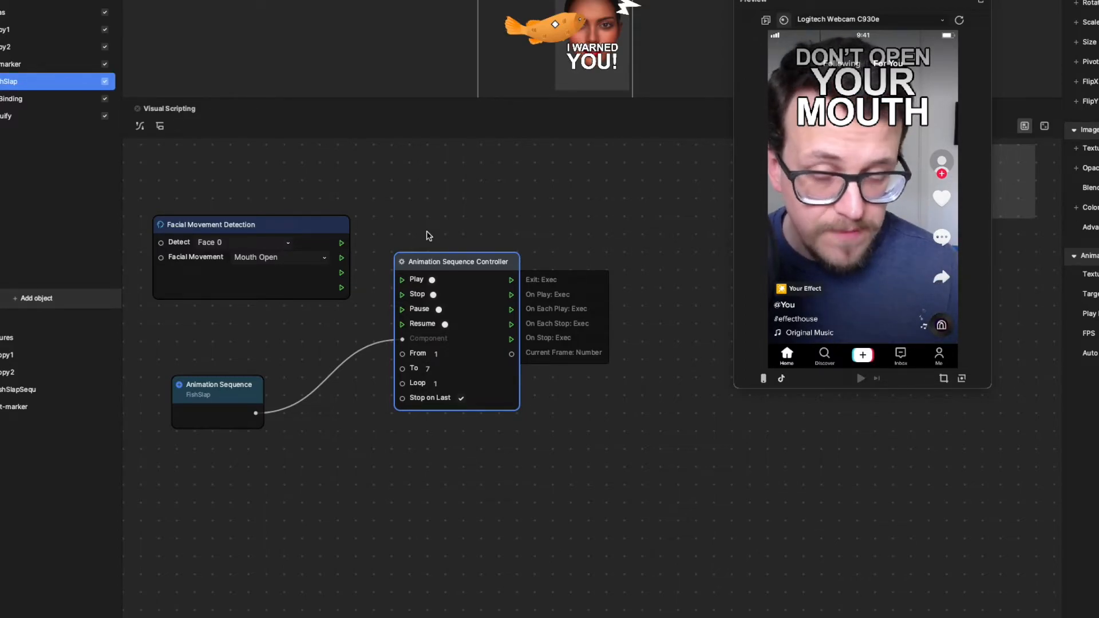
left_click(584, 261)
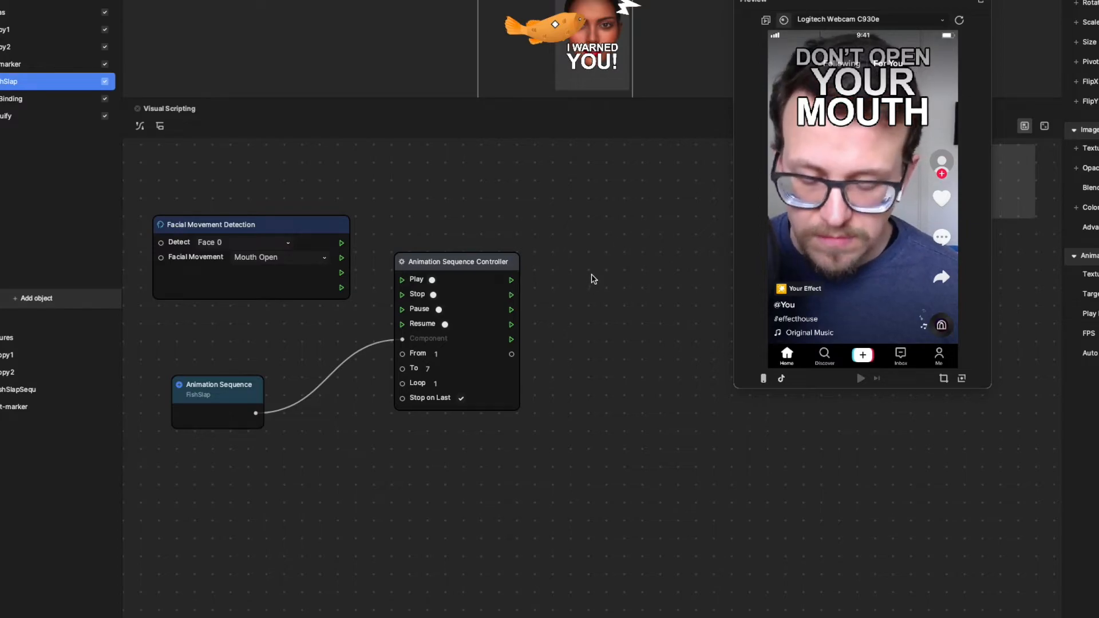
- Paste the copied Liquify, copy1, copy2 and hitmarker Set Visibility nodes and place them beyond the Animation Sequence Controller, below its level
scroll(589, 275, "right", 5)
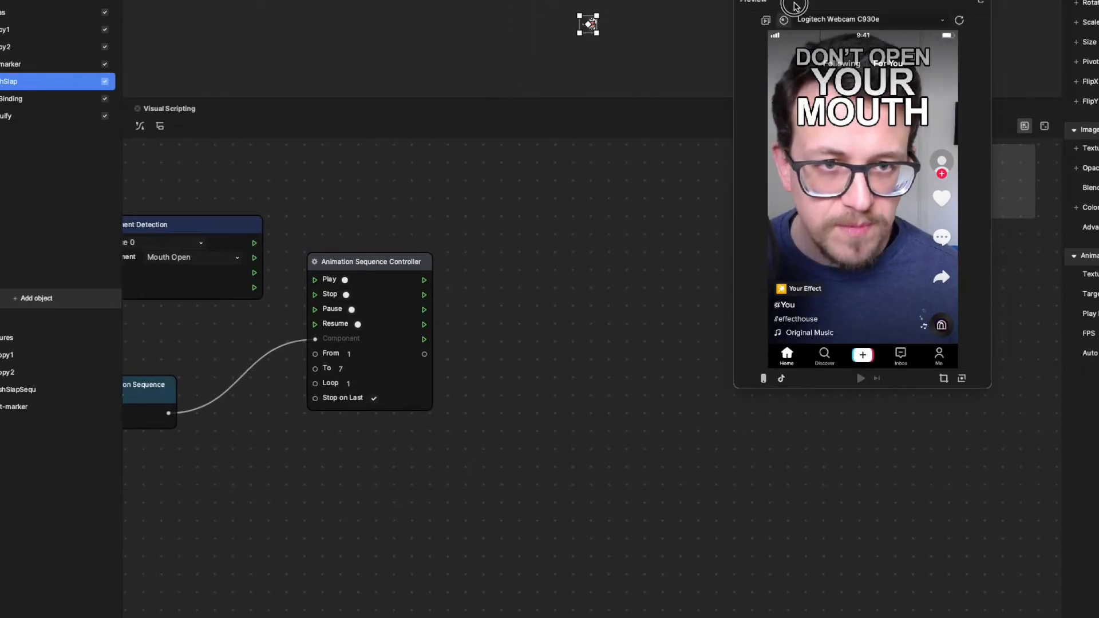
left_click_drag(793, 6, 864, 10)
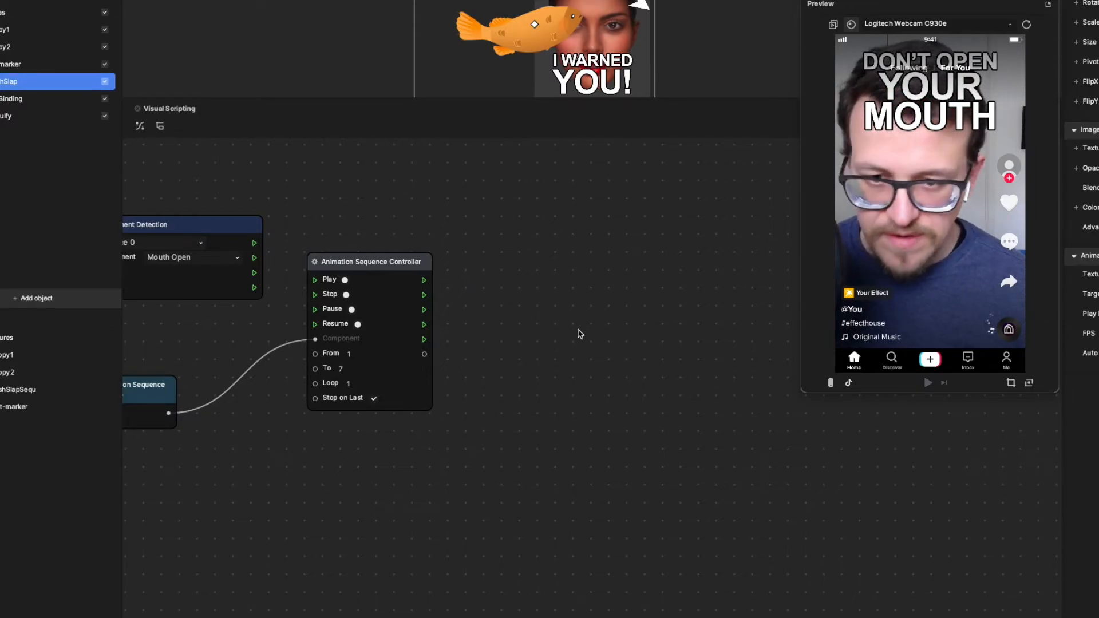
key("ctrl+v")
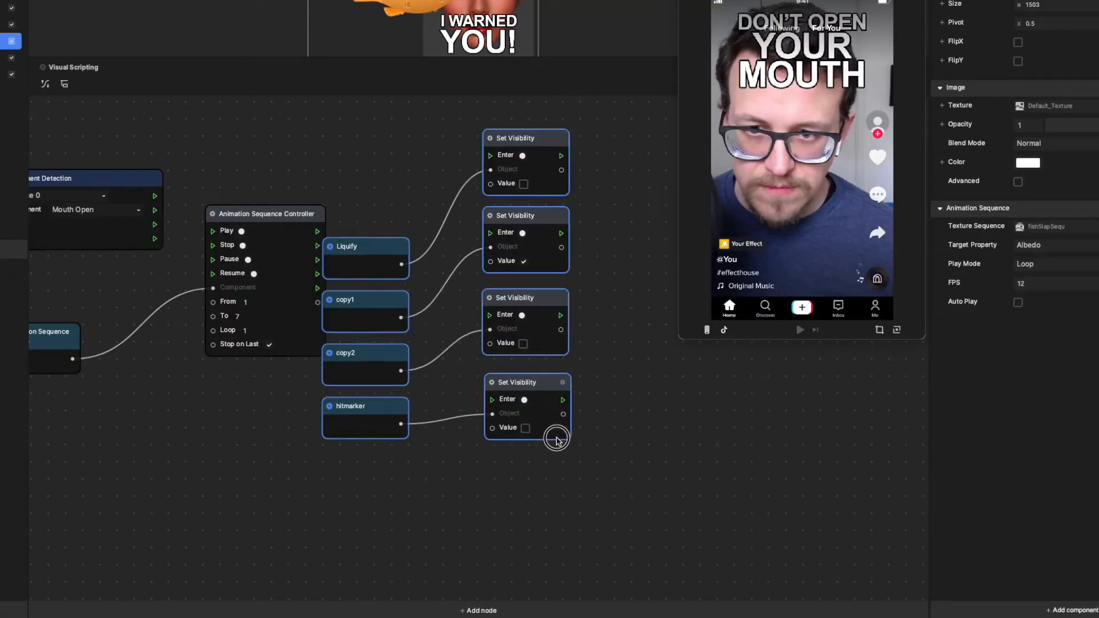
mouse_move(557, 439)
left_mouse_down()
mouse_move(601, 508)
mouse_move(591, 565)
left_mouse_up()
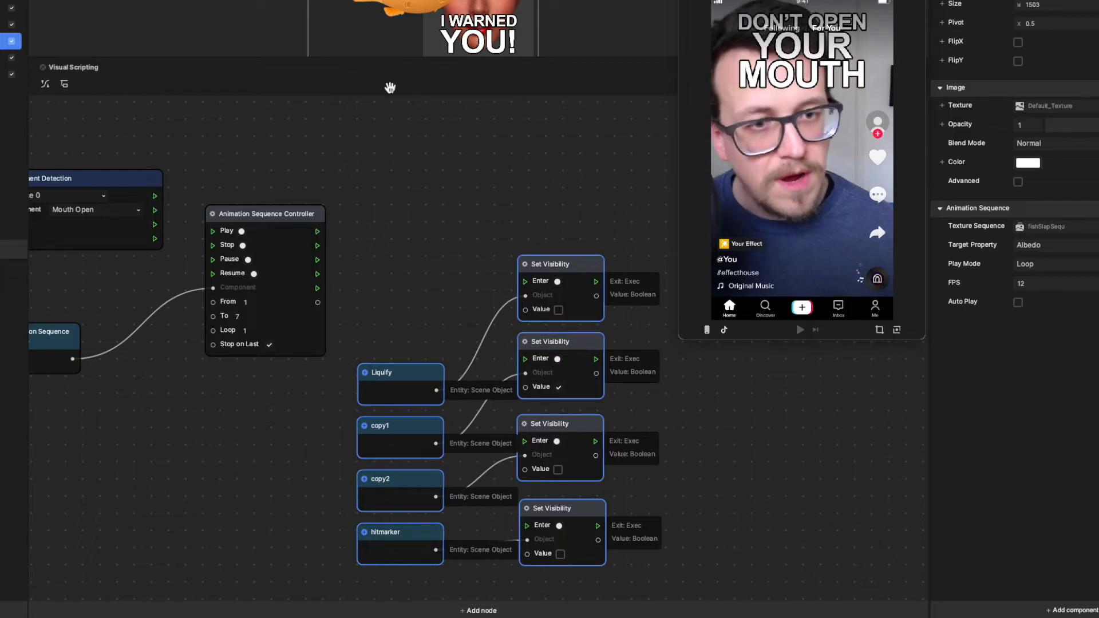
mouse_move(256, 223)
left_mouse_down()
mouse_move(263, 187)
mouse_move(253, 209)
left_mouse_up()
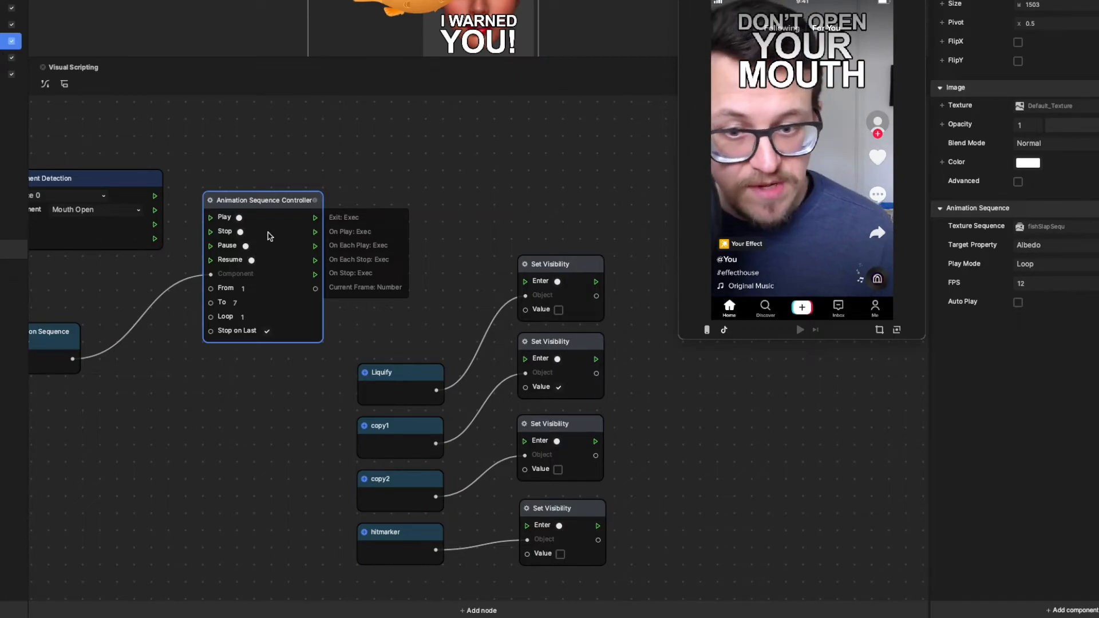
left_click(480, 196)
- Enable the Value of the pasted Set Visibility nodes for Liquify, copy2 and hitmarker, and disable it for copy1
left_click(571, 270)
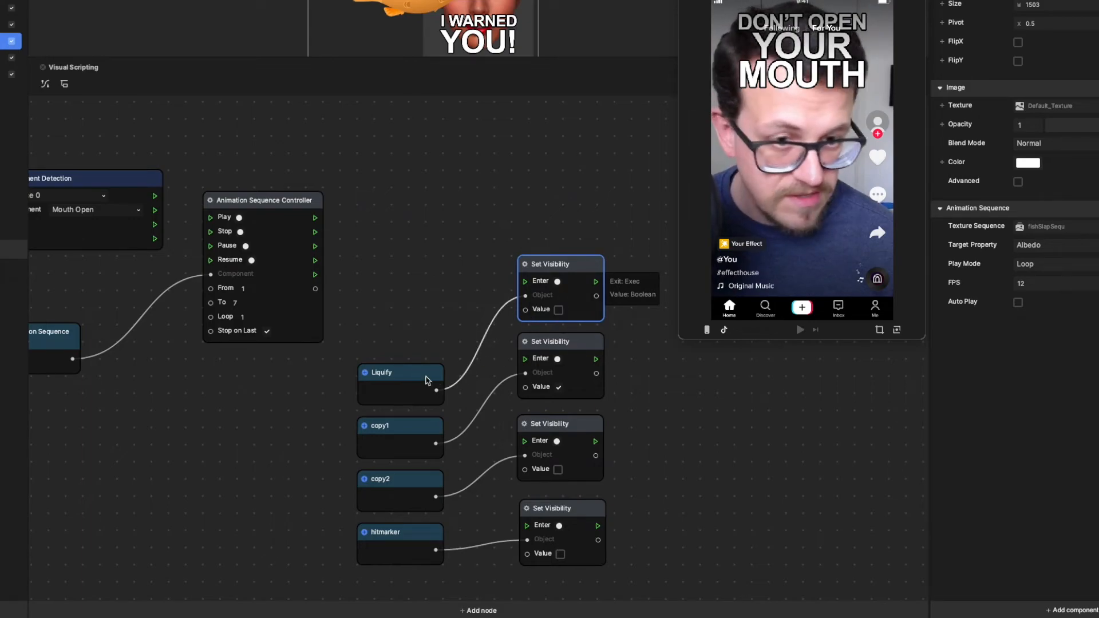
left_click(558, 310)
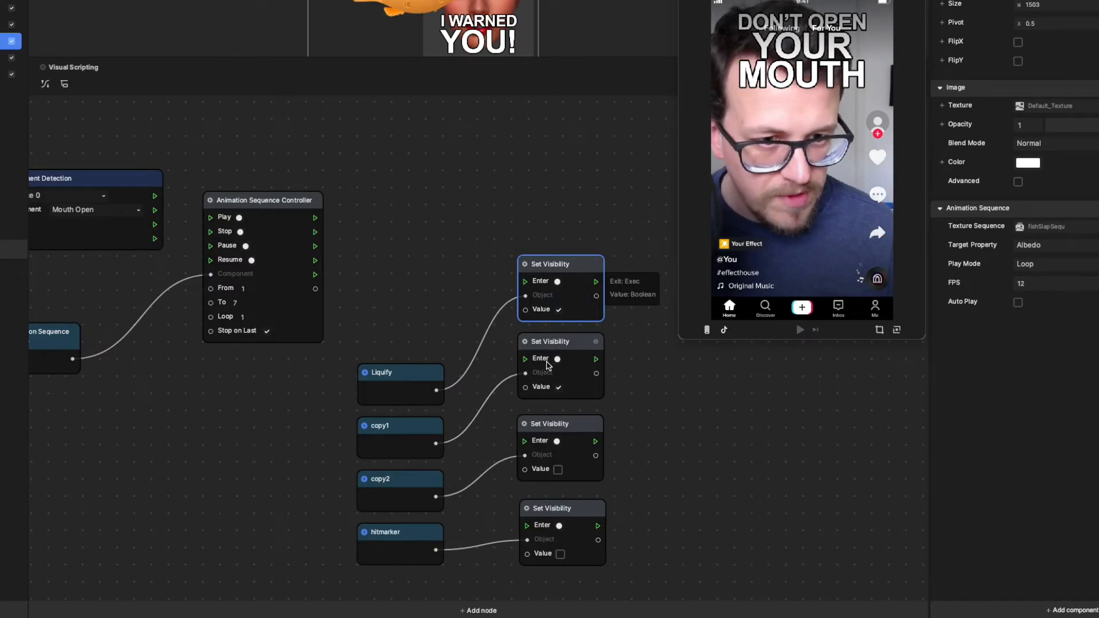
left_click(560, 388)
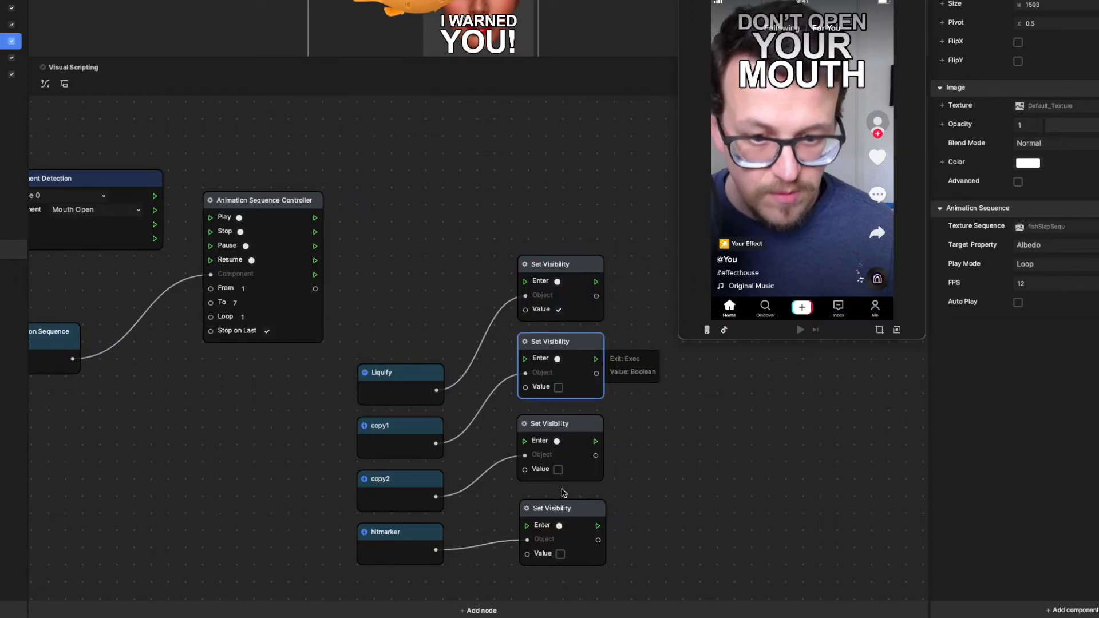
left_click(558, 470)
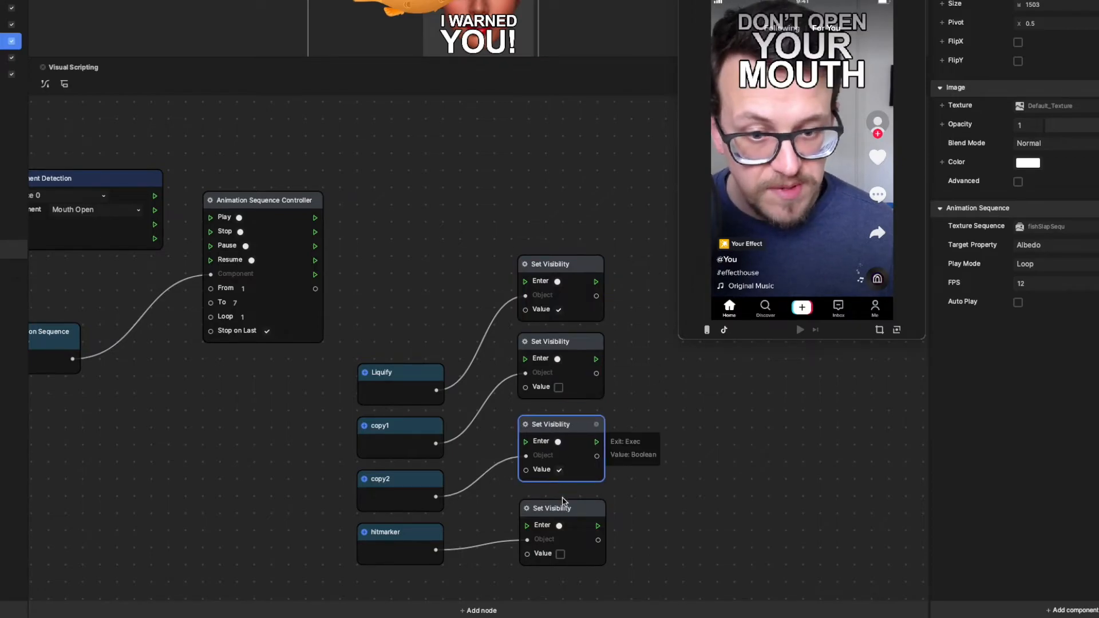
left_click(560, 555)
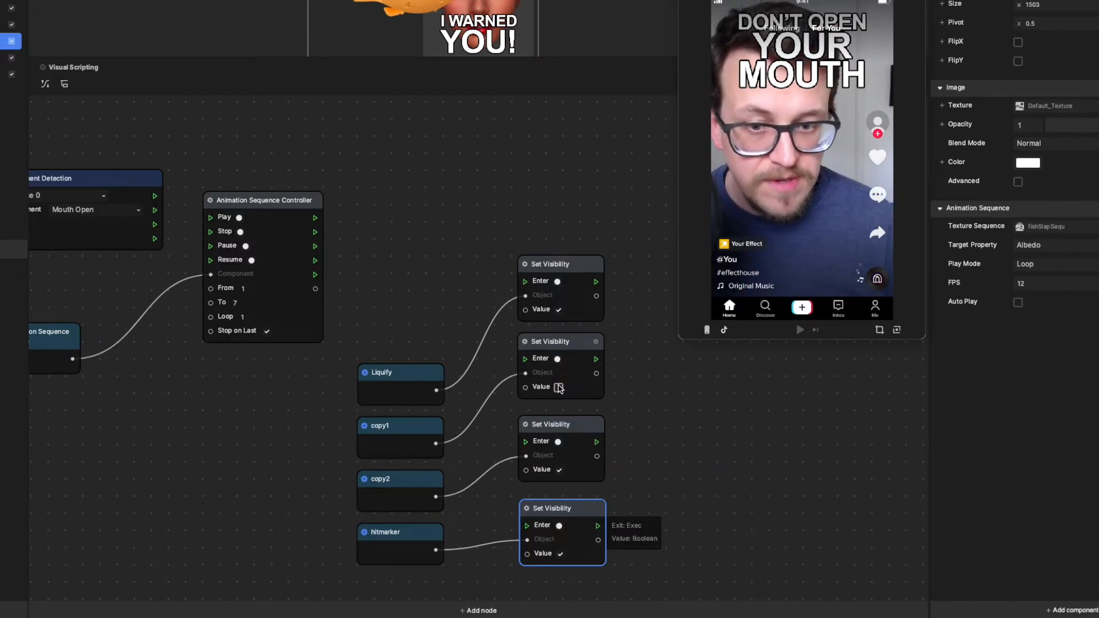
left_click(388, 293)
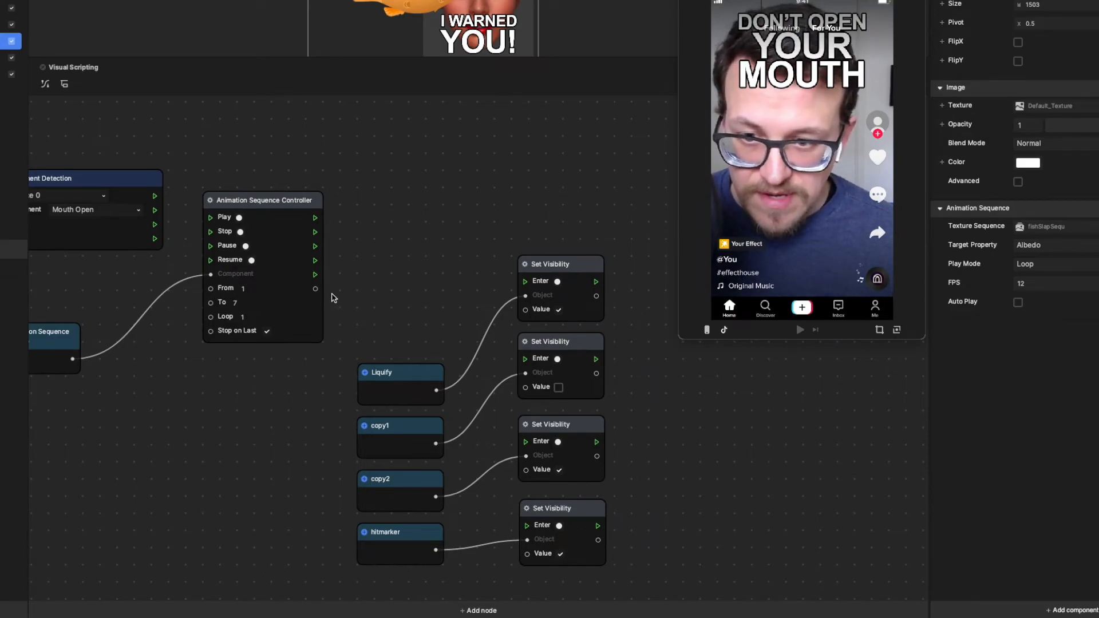
- Add a Sequence node fed by the Animation Sequence Controller's Exit output and give it a fourth procedure output
left_click_drag(315, 218, 365, 217)
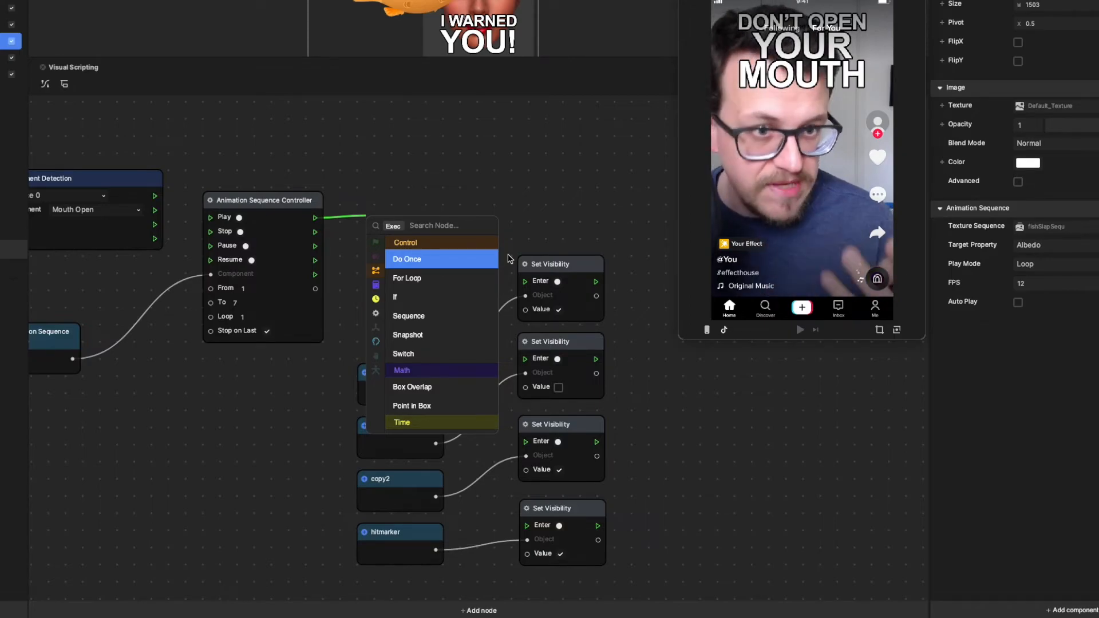
type("seq")
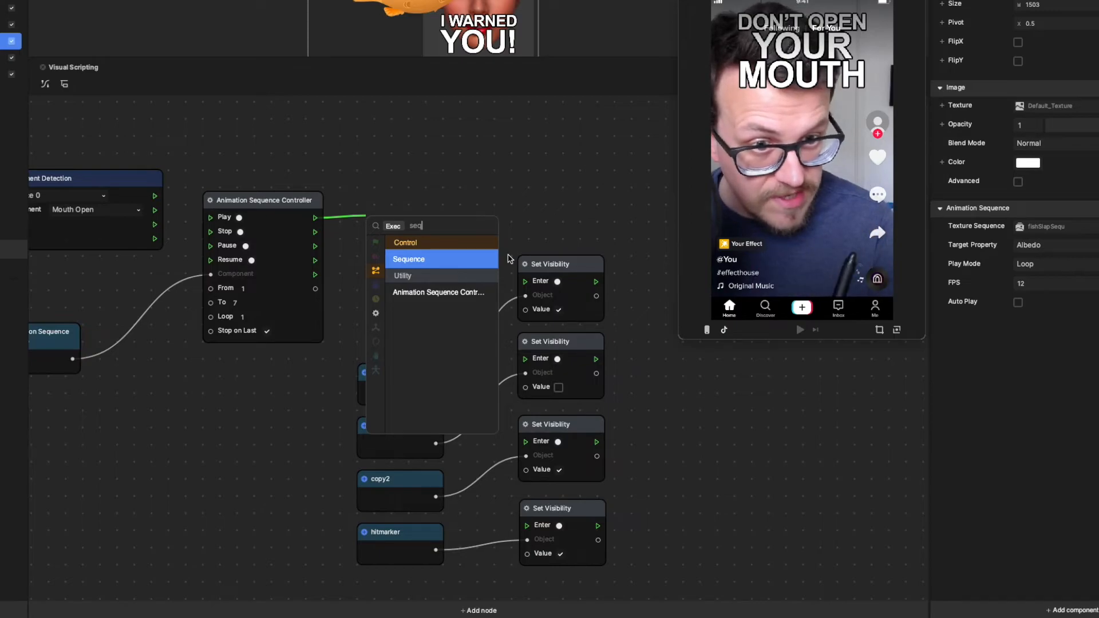
key("Return")
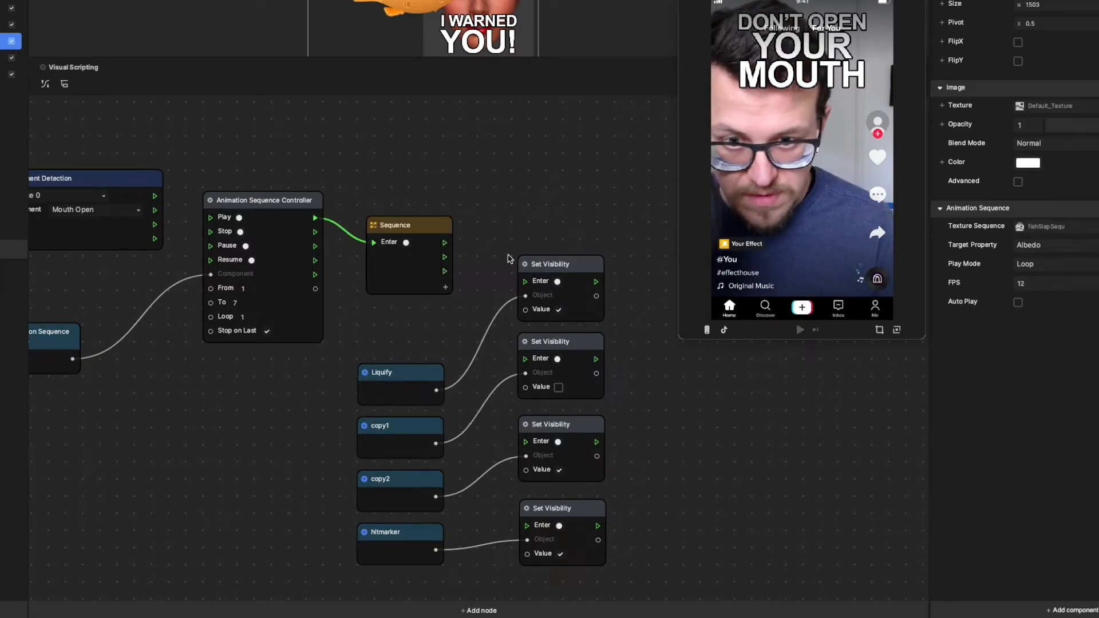
left_click_drag(382, 228, 357, 229)
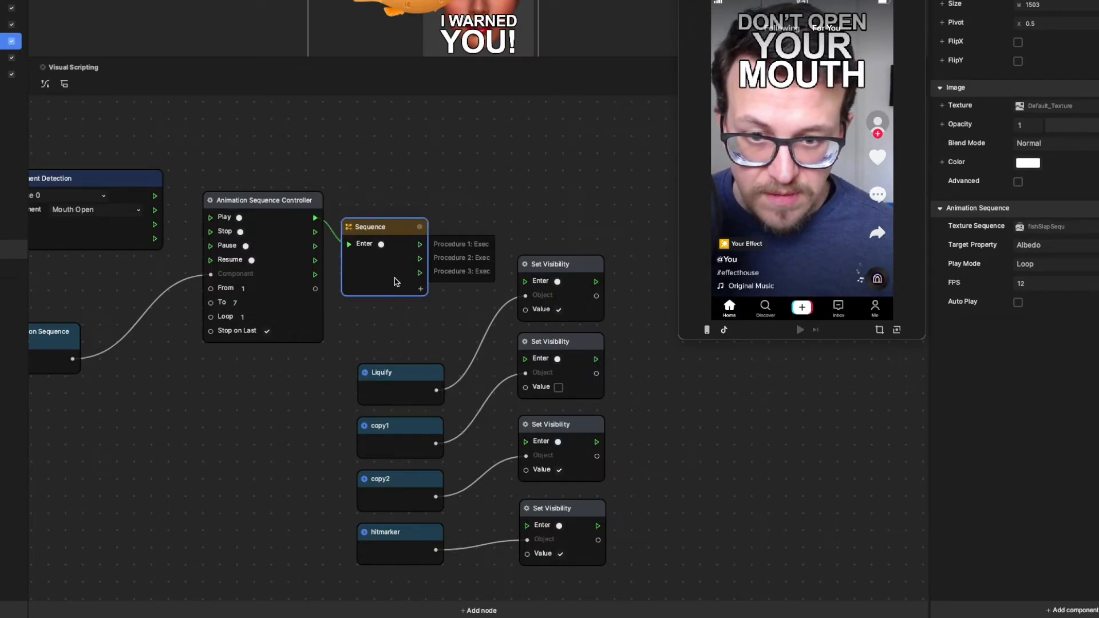
left_click(420, 290)
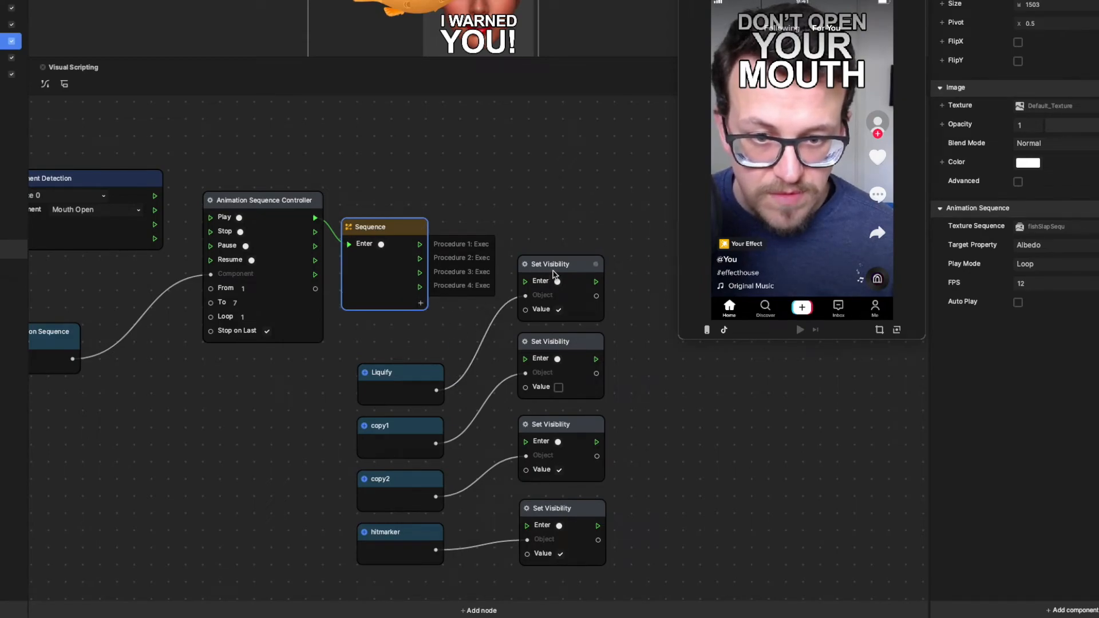
- Wire the new Sequence node's four outputs in order to the Enter inputs of the Liquify, copy1, copy2 and hitmarker Set Visibility nodes
left_click_drag(423, 245, 425, 247)
left_click_drag(513, 283, 525, 281)
left_click_drag(422, 259, 524, 360)
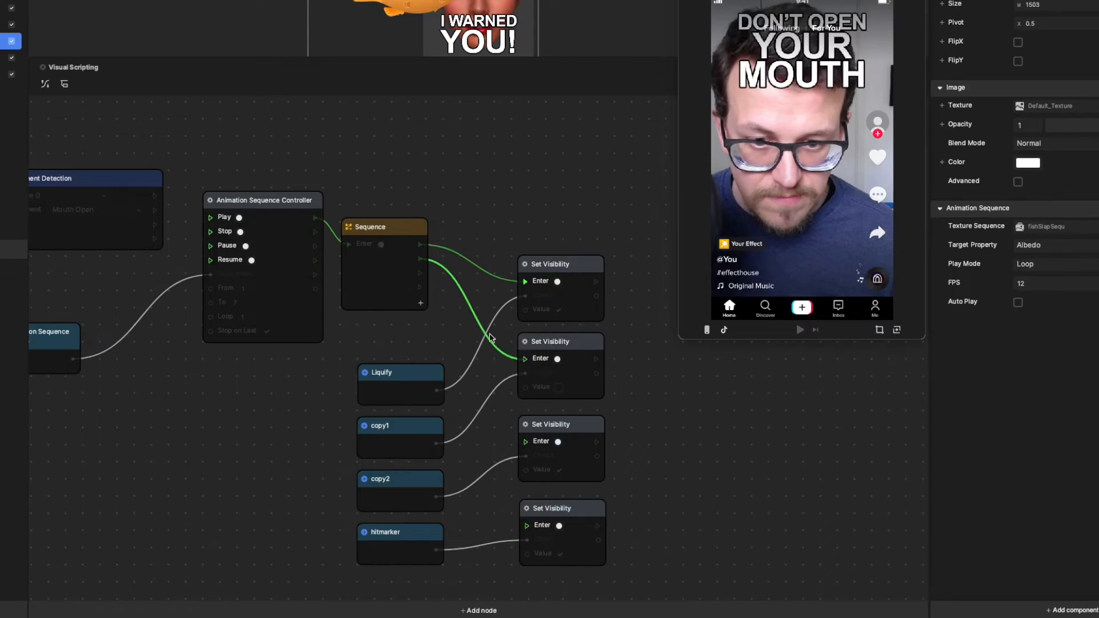
left_click_drag(421, 273, 517, 441)
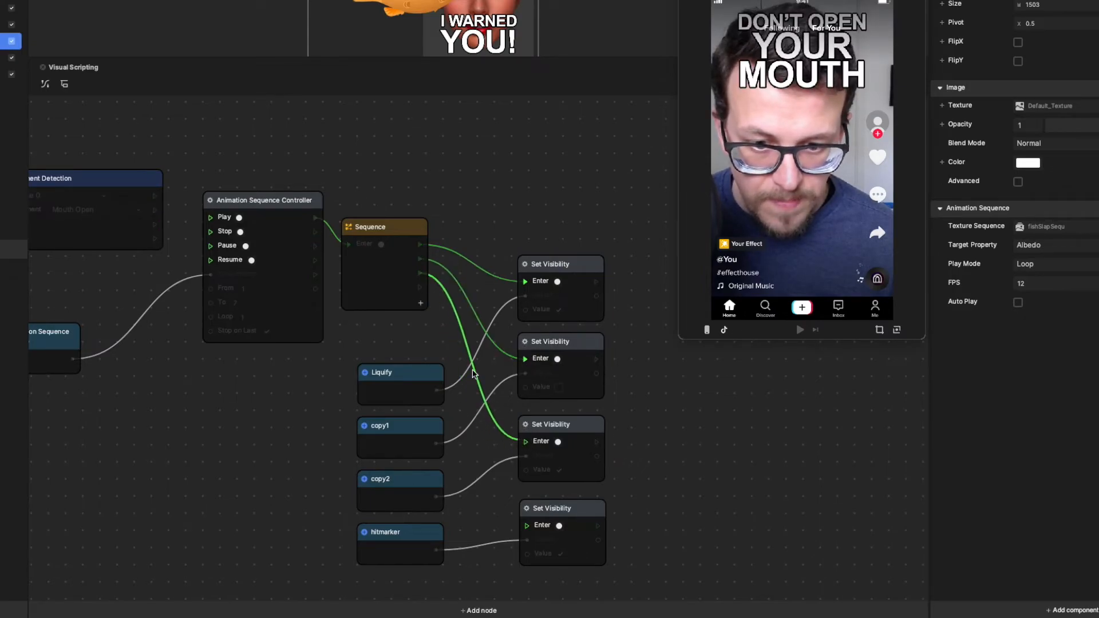
left_click(479, 410)
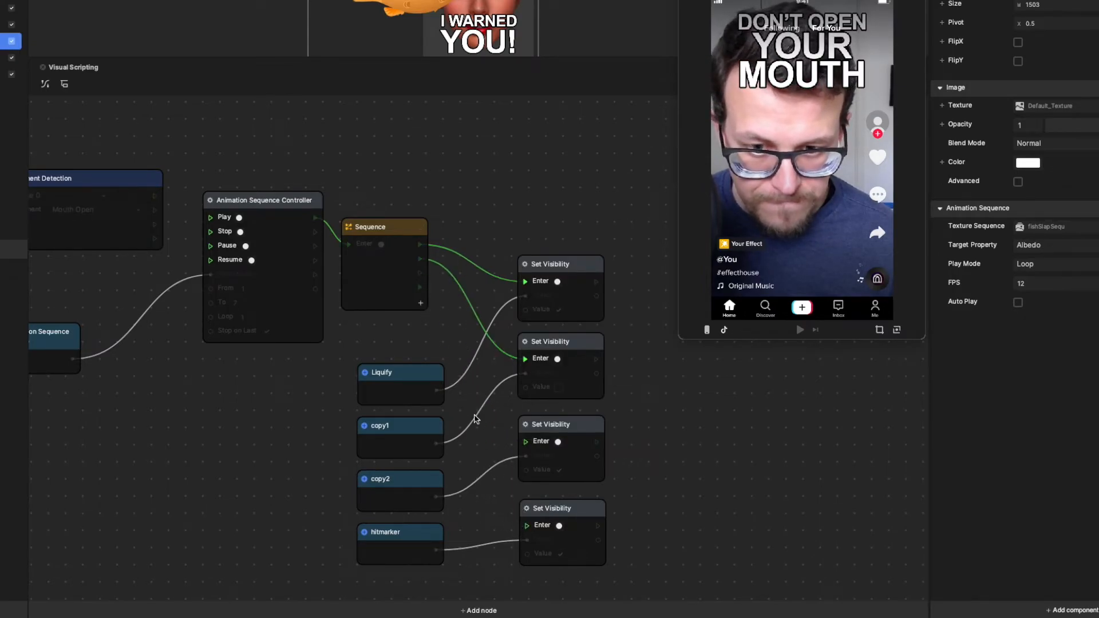
left_click_drag(421, 274, 525, 441)
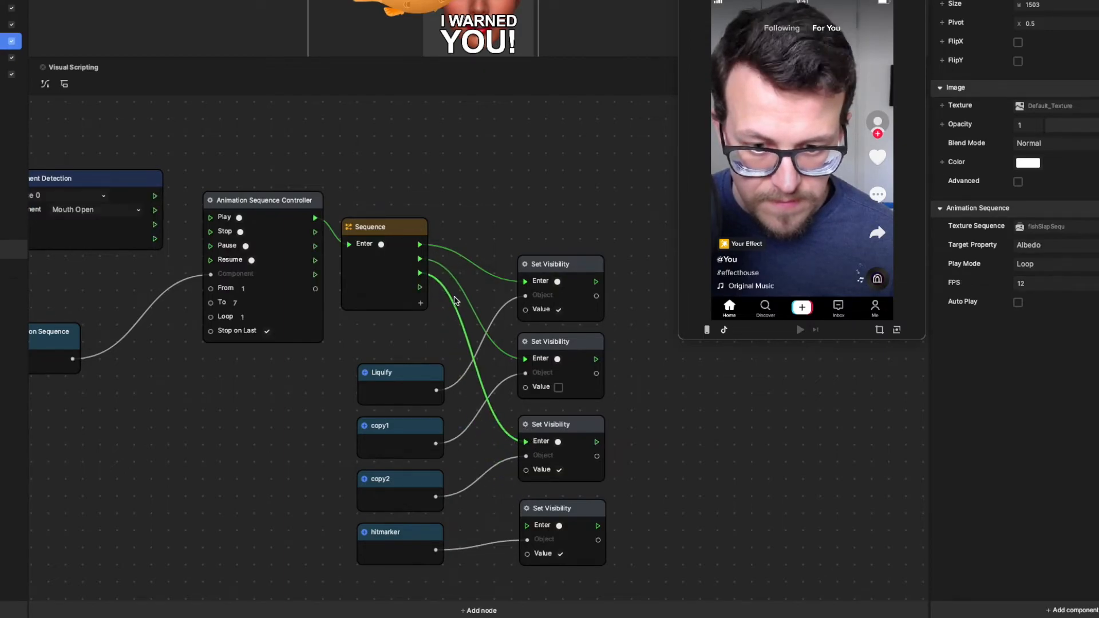
left_click_drag(420, 287, 526, 526)
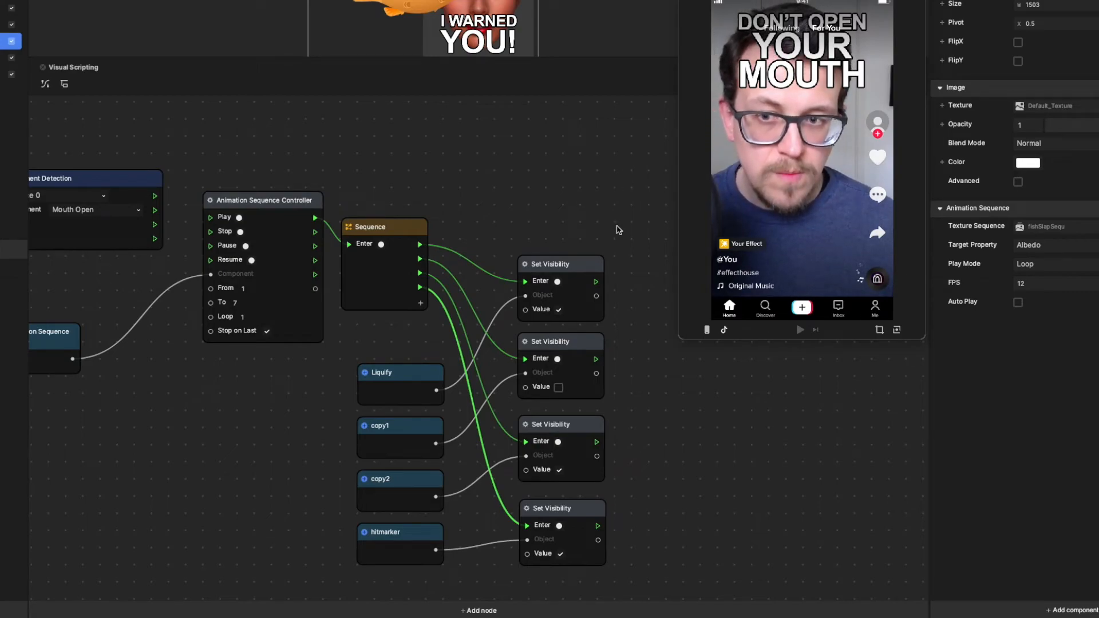
- Move the Facial Movement Detection node farther from the Animation Sequence Controller to leave room between them
left_click_drag(117, 171, 88, 173)
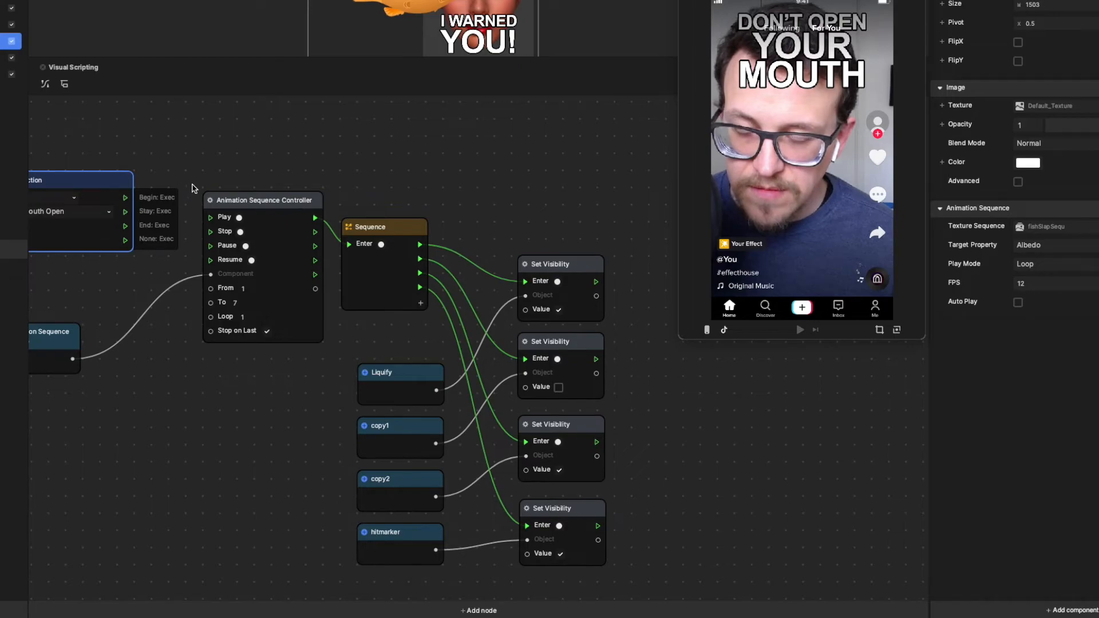
scroll(217, 181, "left", 5)
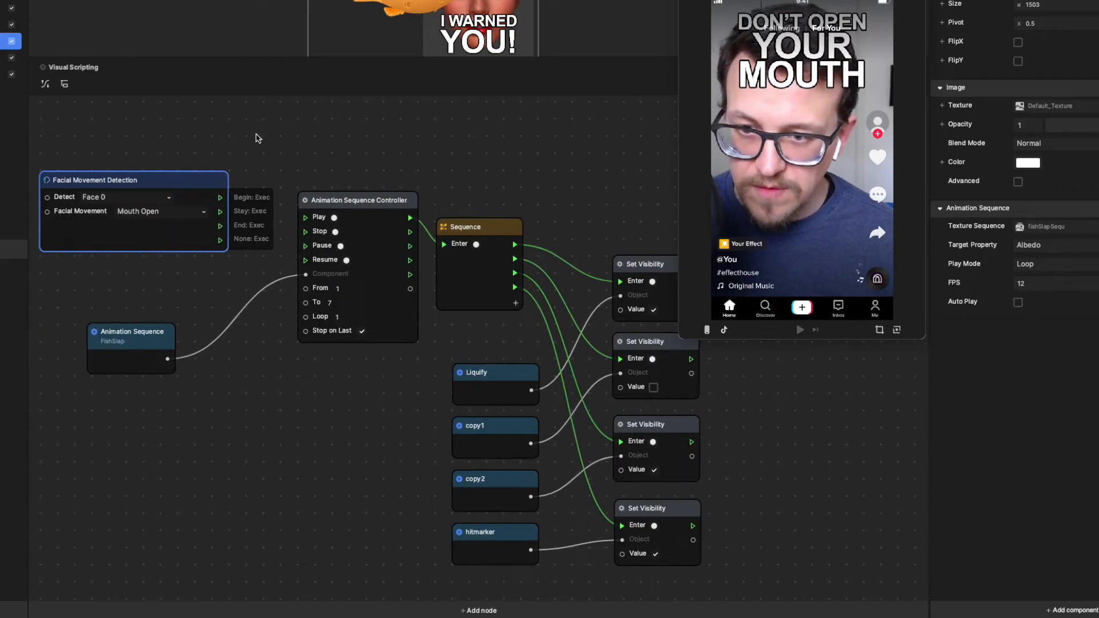
scroll(266, 137, "left", 1)
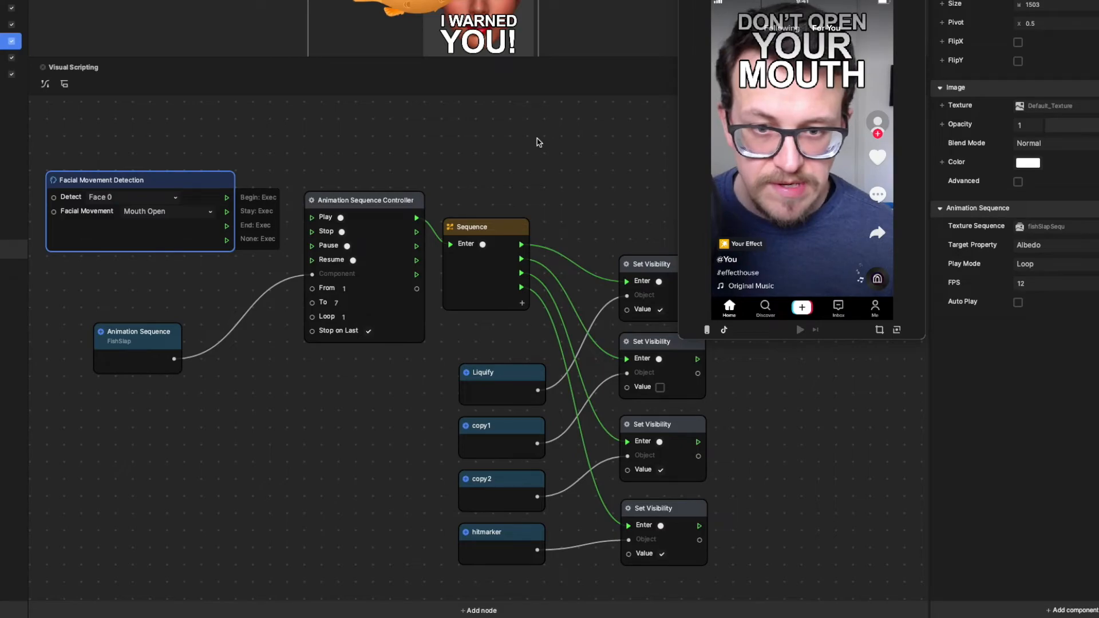
left_click(453, 125)
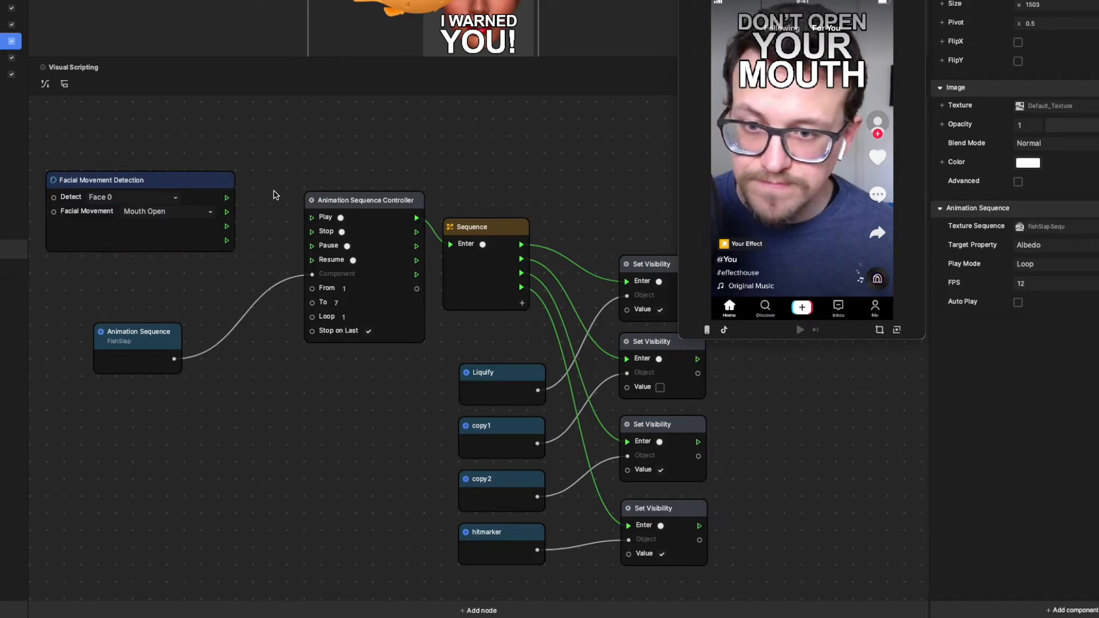
- Feed the Sequence node's Enter input from the Animation Sequence Controller's fifth output instead of its first output
left_click_drag(226, 198, 311, 218)
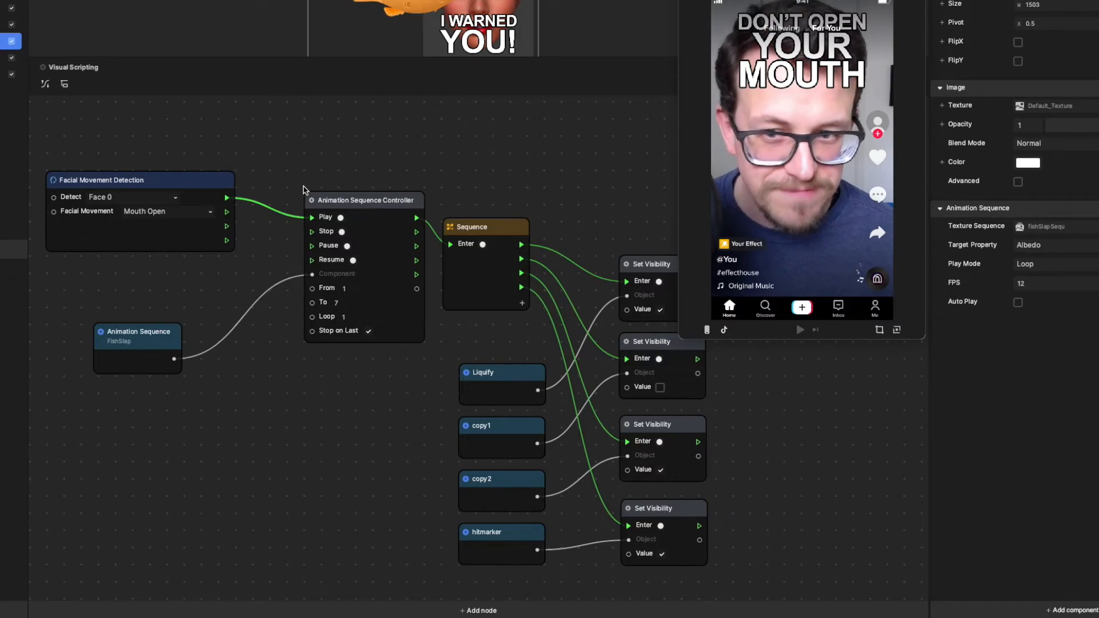
key("ctrl+z")
key("ctrl+z")
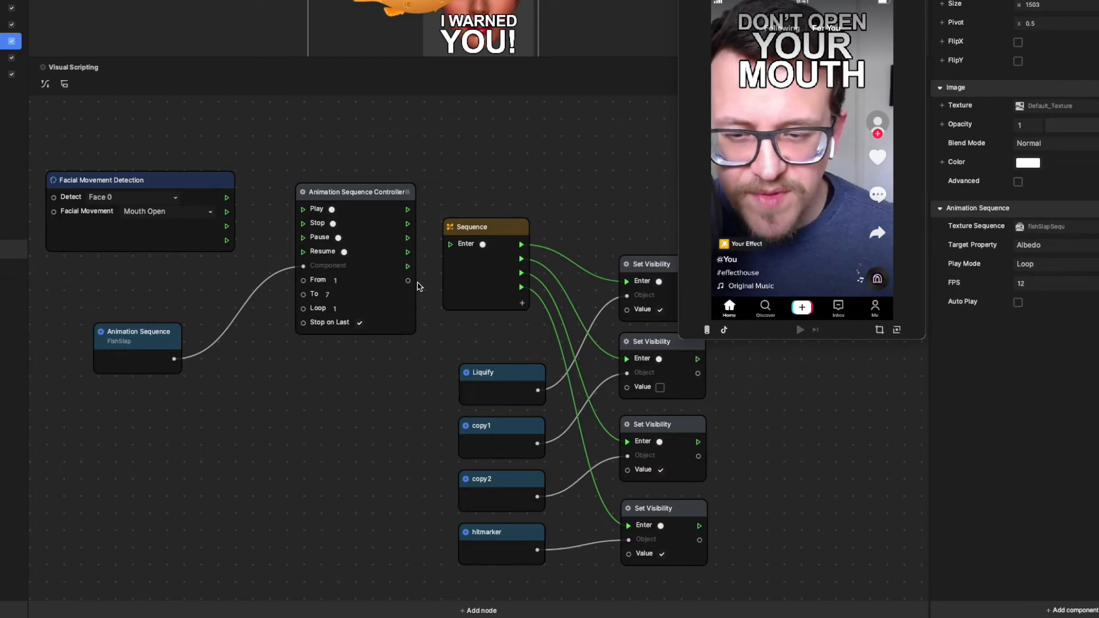
left_click_drag(408, 267, 448, 247)
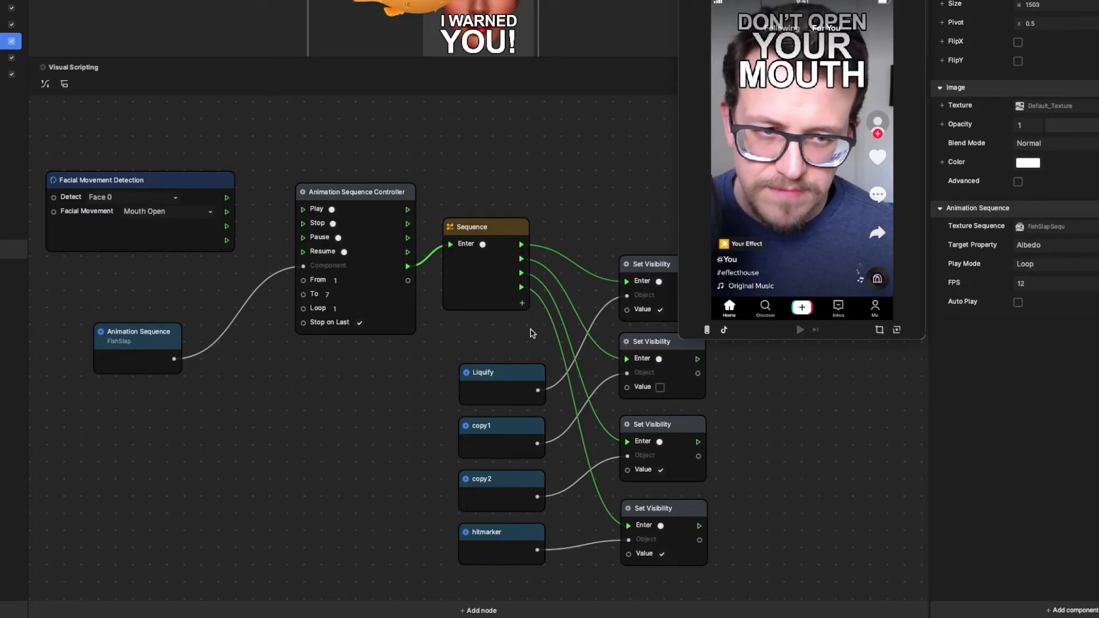
left_click_drag(227, 198, 303, 210)
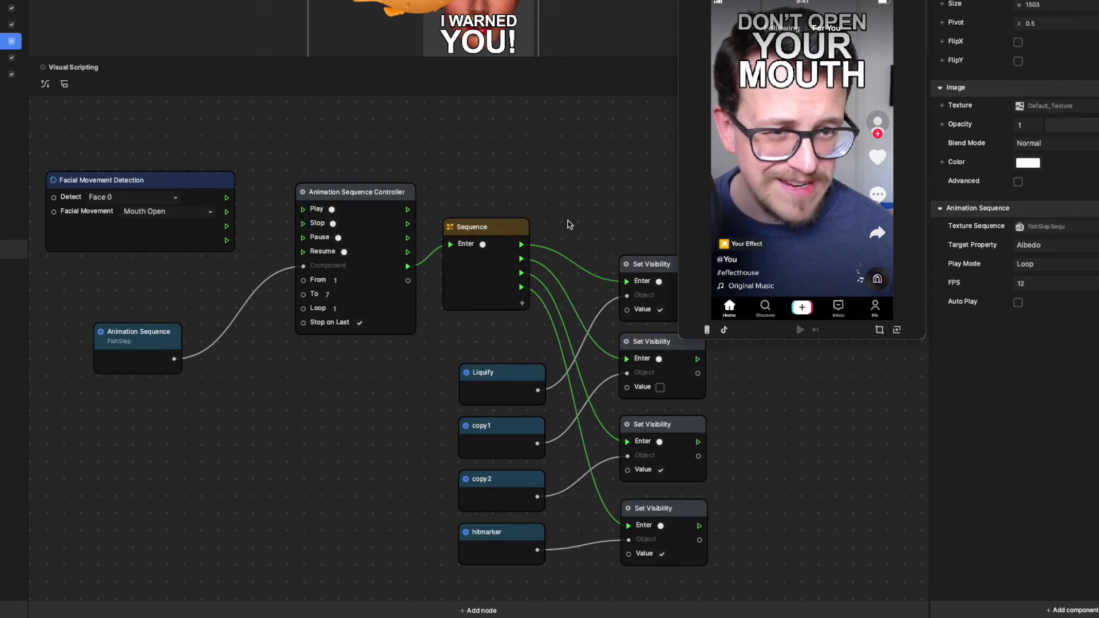
- Add a Wait for Seconds node fed by the Exit output of the Liquify Set Visibility node
scroll(568, 224, "right", 5)
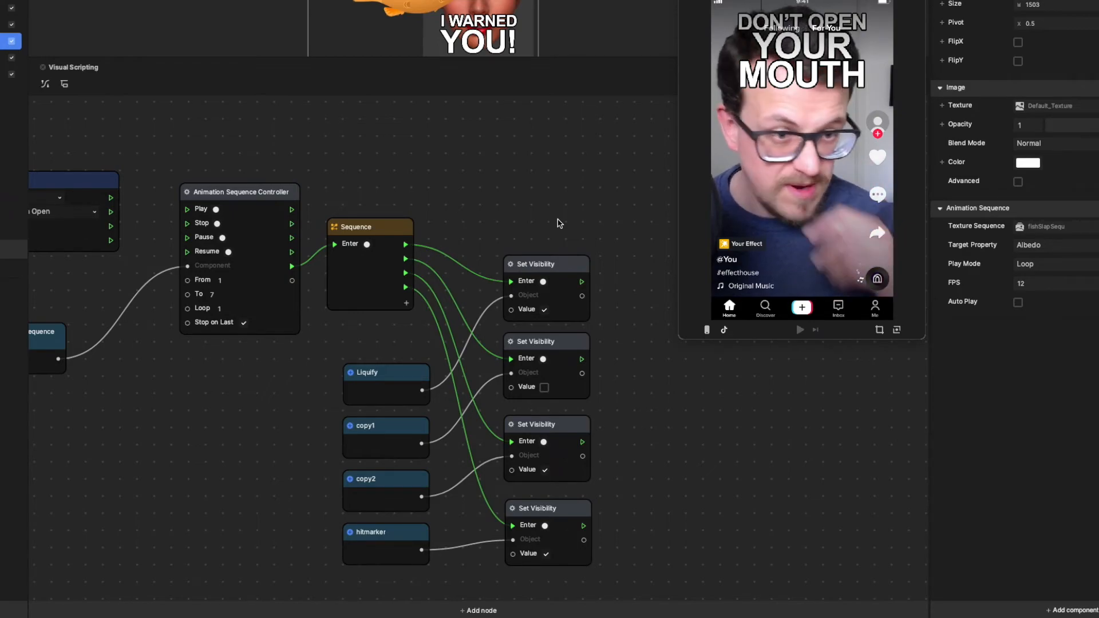
scroll(560, 224, "right", 1)
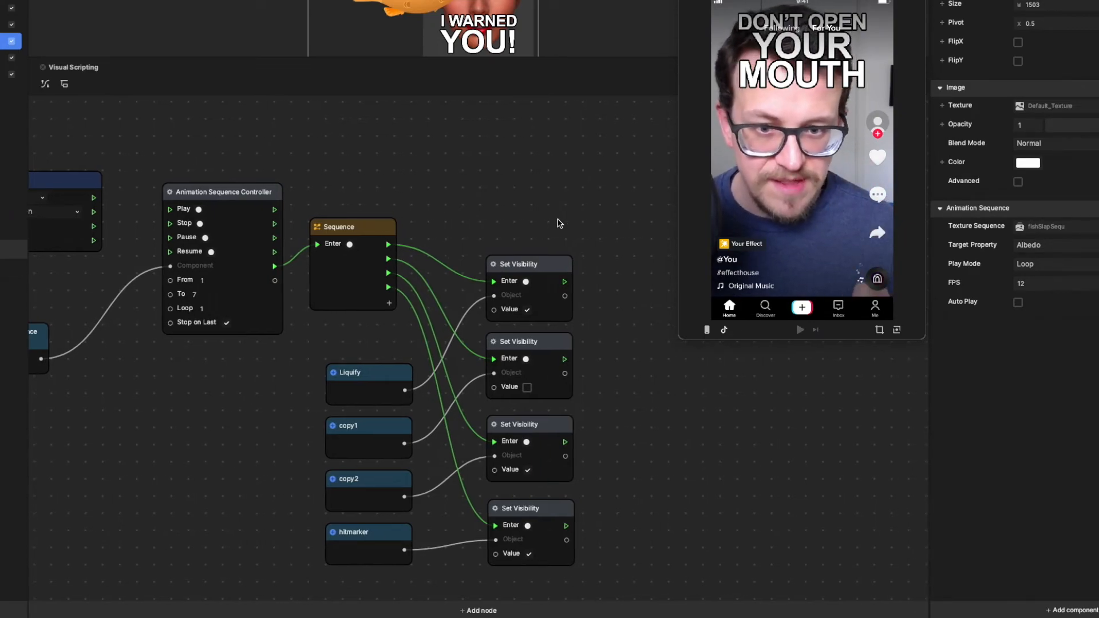
scroll(558, 222, "right", 2)
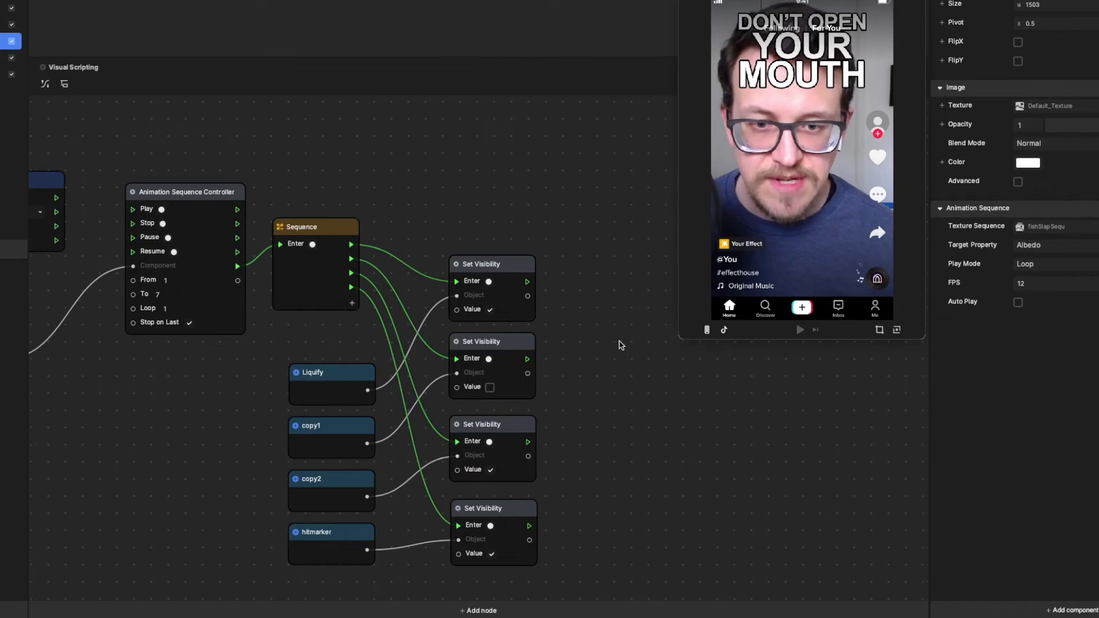
scroll(613, 338, "right", 1)
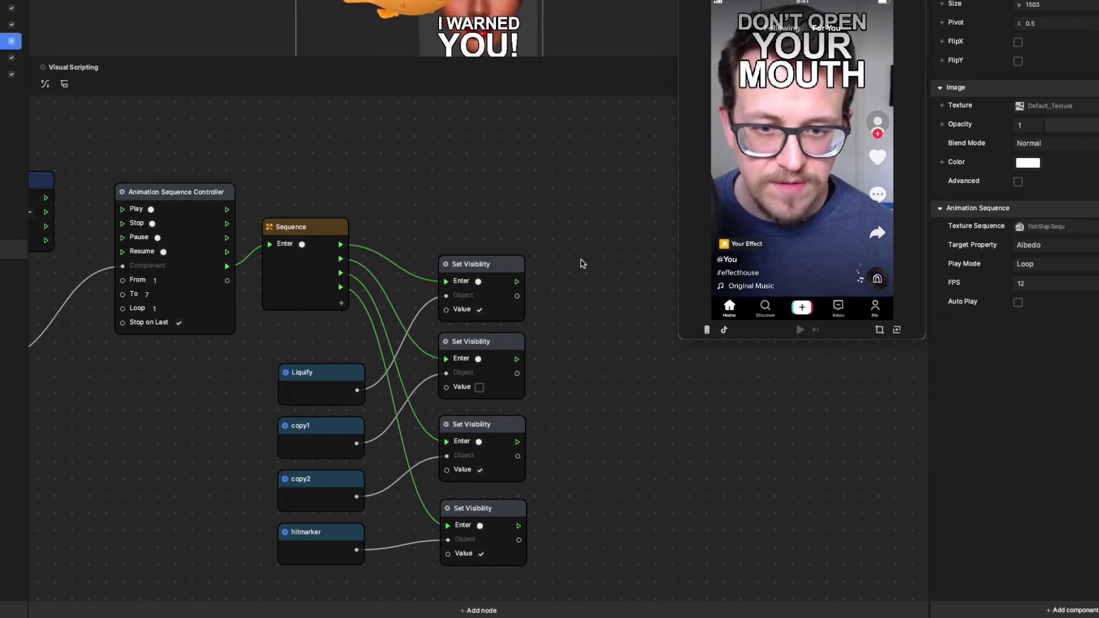
scroll(558, 289, "right", 1)
left_click_drag(510, 281, 590, 299)
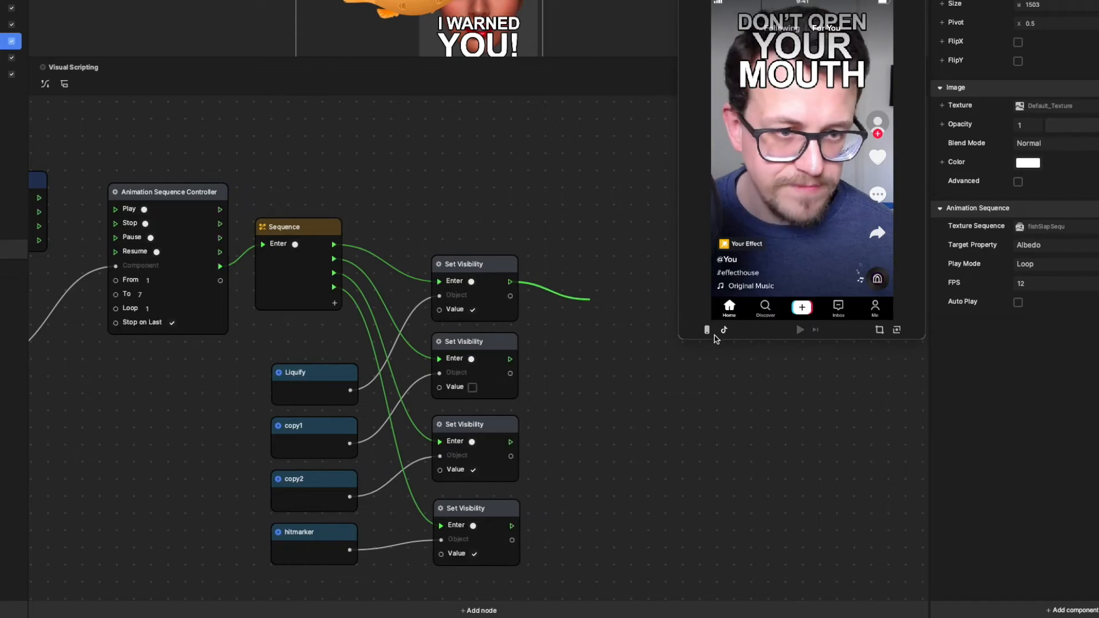
type("wait")
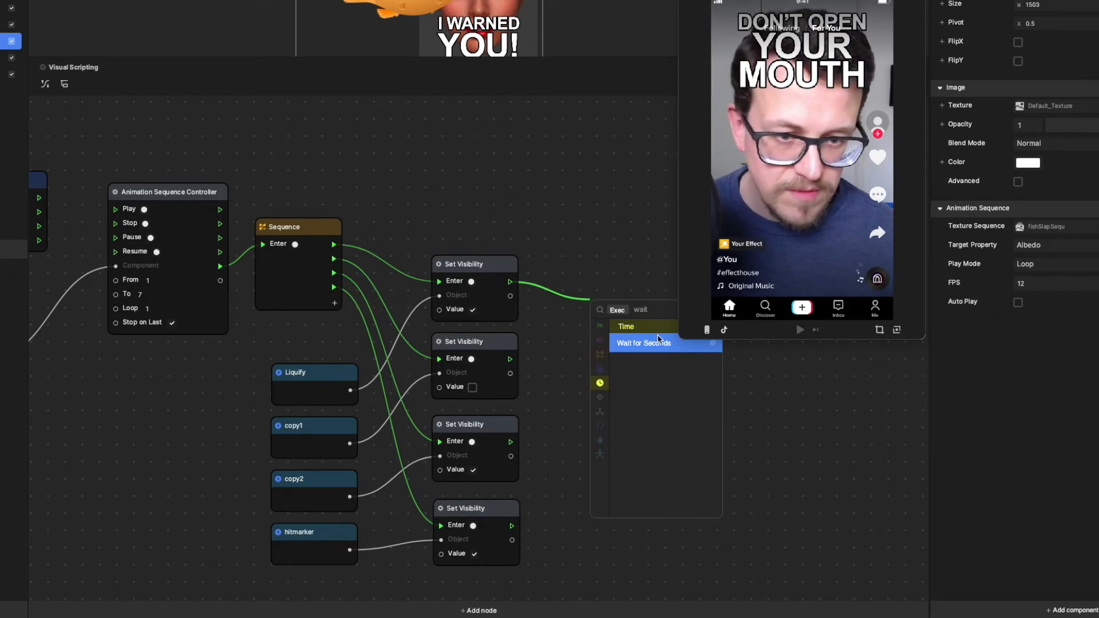
key("Return")
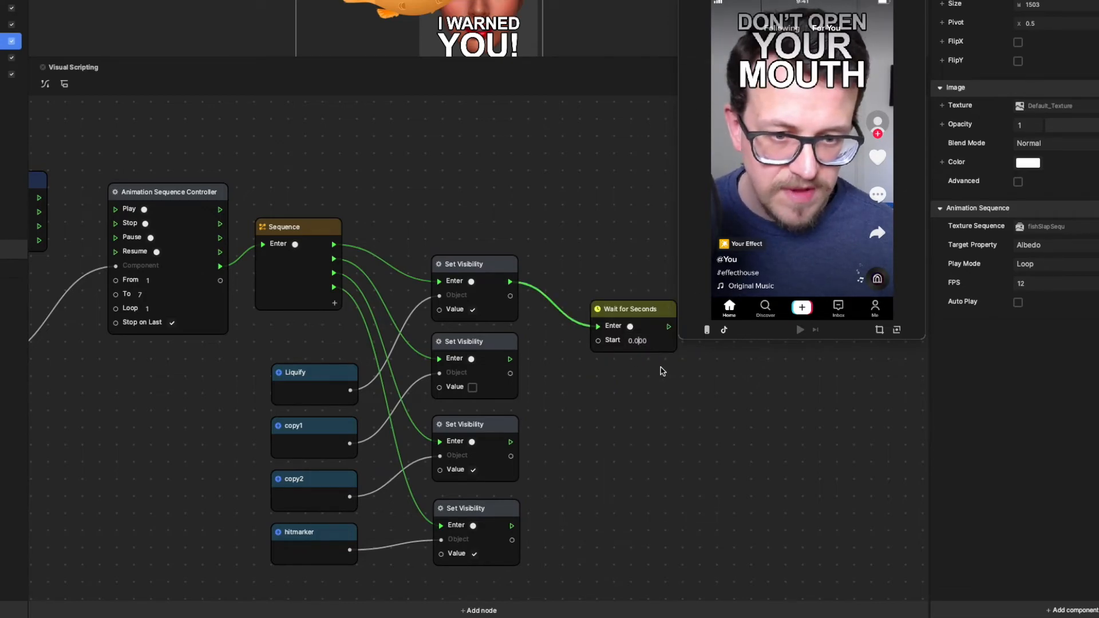
- Set the Wait for Seconds node's Start value to 2 and move the node closer to the Liquify Set Visibility node
key("ctrl+a")
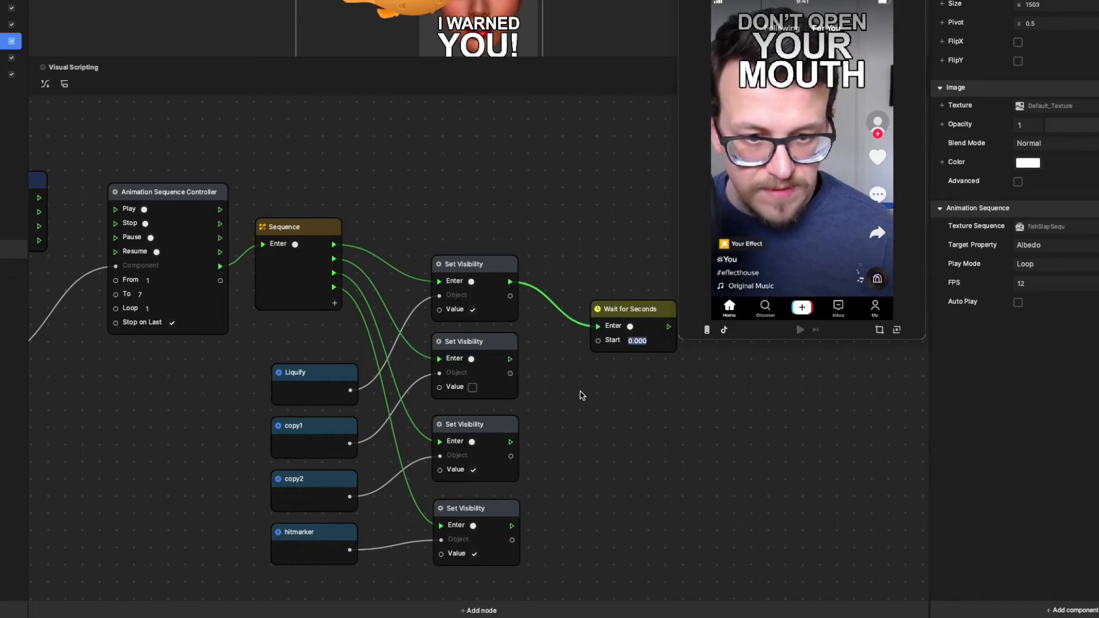
type("2")
key("Return")
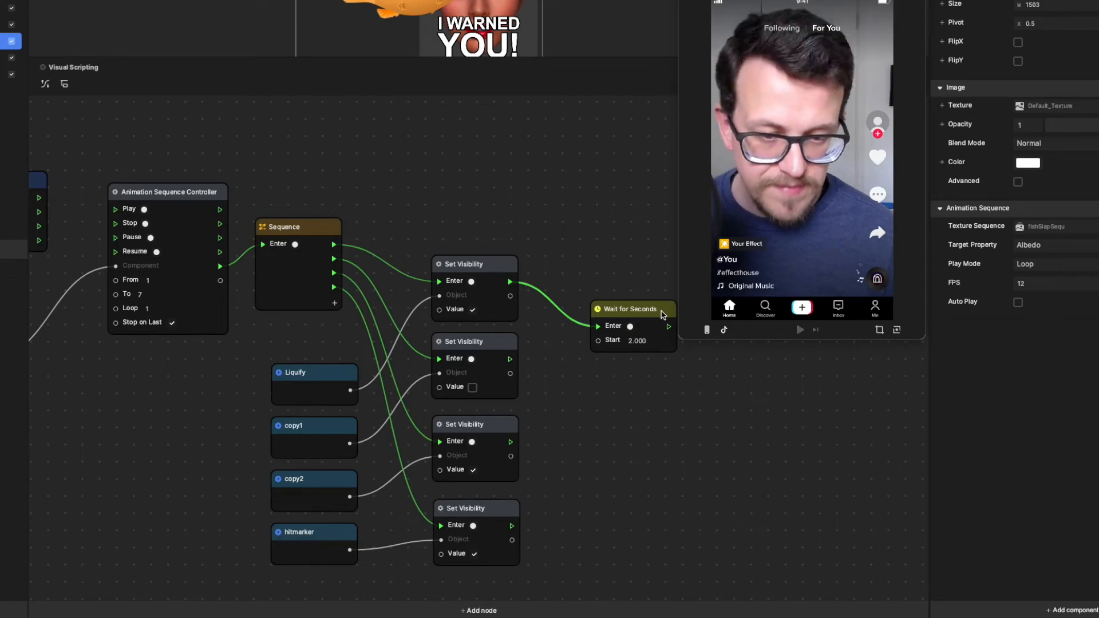
left_click_drag(663, 314, 635, 315)
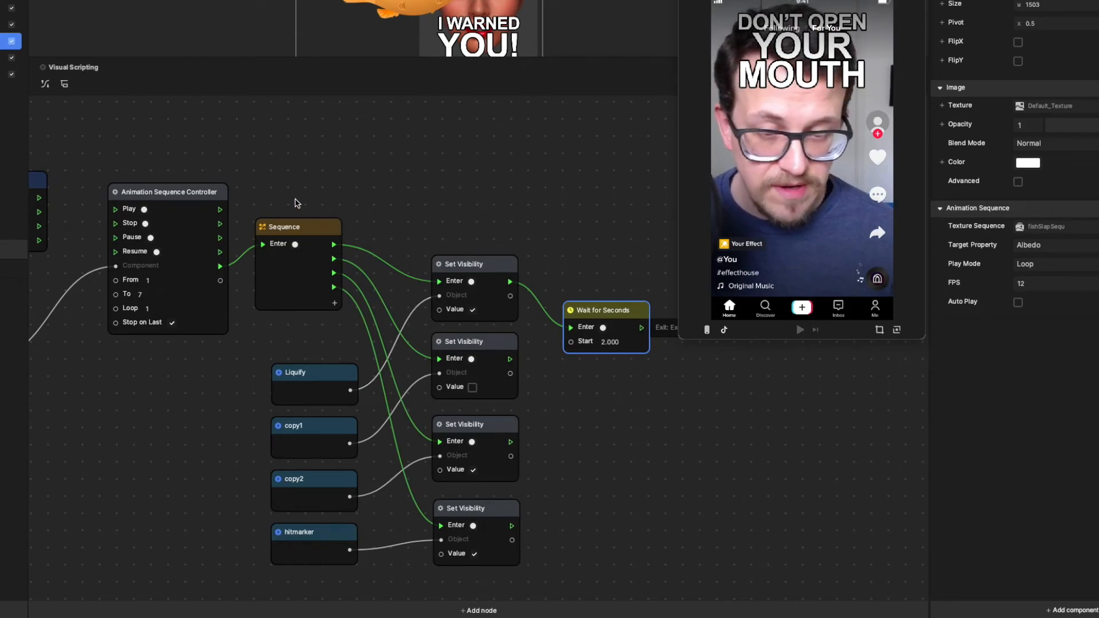
- Group the Sequence after Start, its four object nodes and their four Set Visibility nodes into a subgraph
scroll(272, 146, "up", 3)
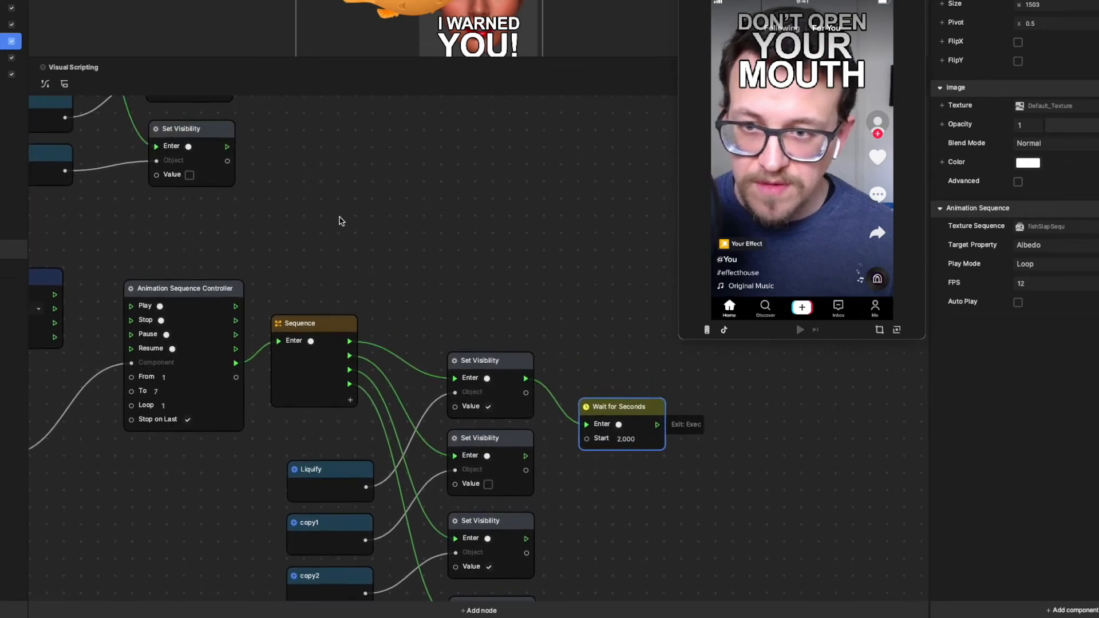
scroll(341, 221, "left", 3)
scroll(440, 227, "up", 5)
scroll(441, 227, "left", 2)
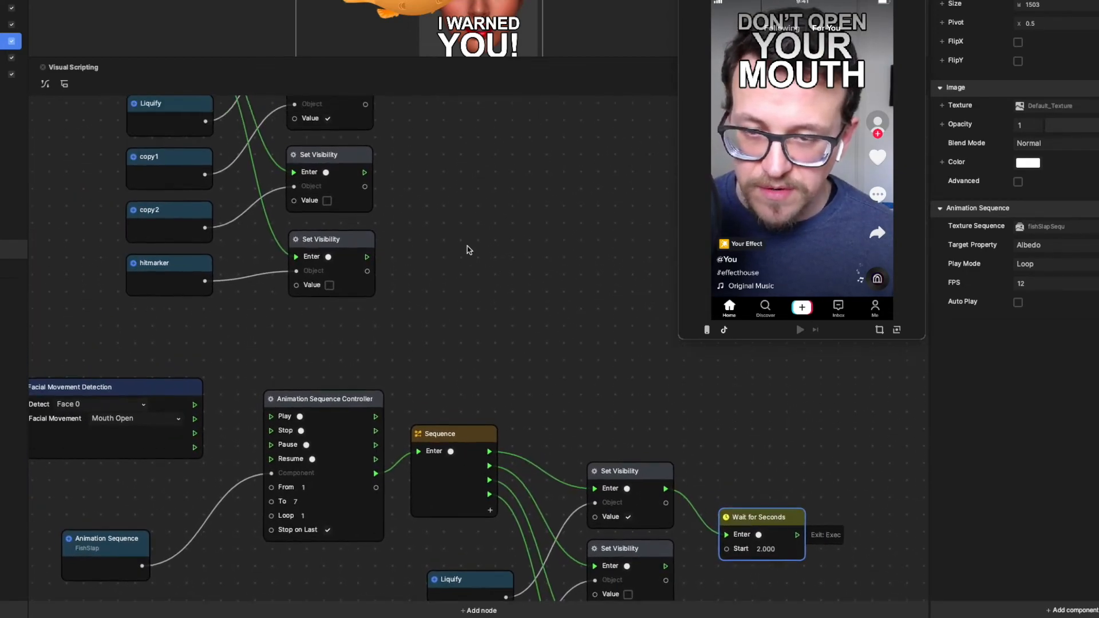
scroll(522, 270, "up", 2)
scroll(522, 269, "left", 1)
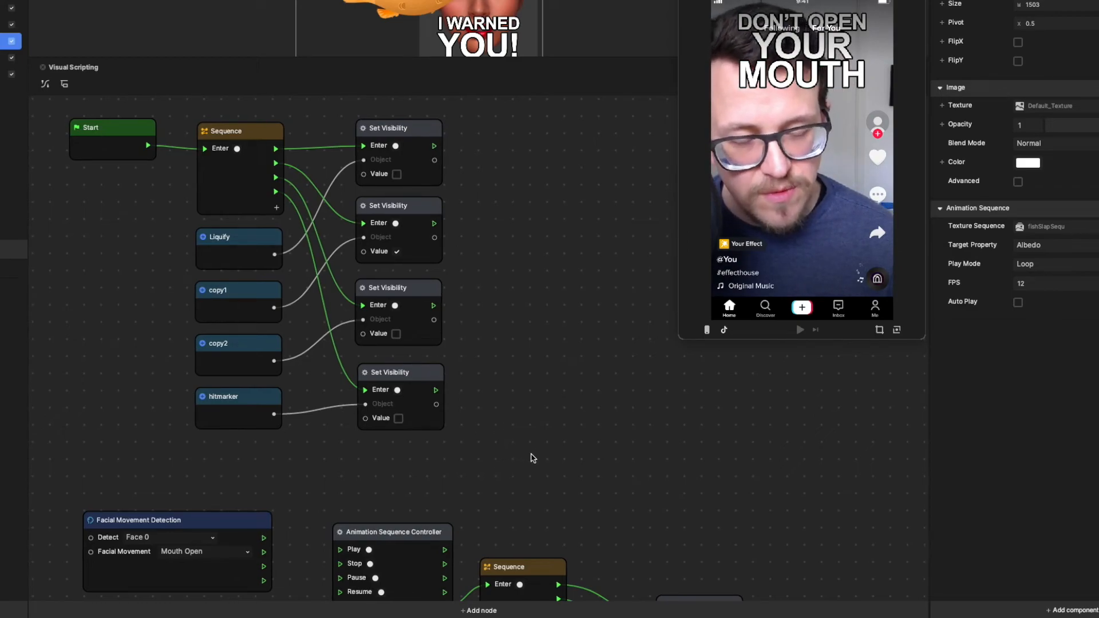
left_click(424, 447)
mouse_move(424, 447)
left_mouse_down()
mouse_move(189, 200)
mouse_move(204, 129)
mouse_move(244, 173)
left_mouse_up()
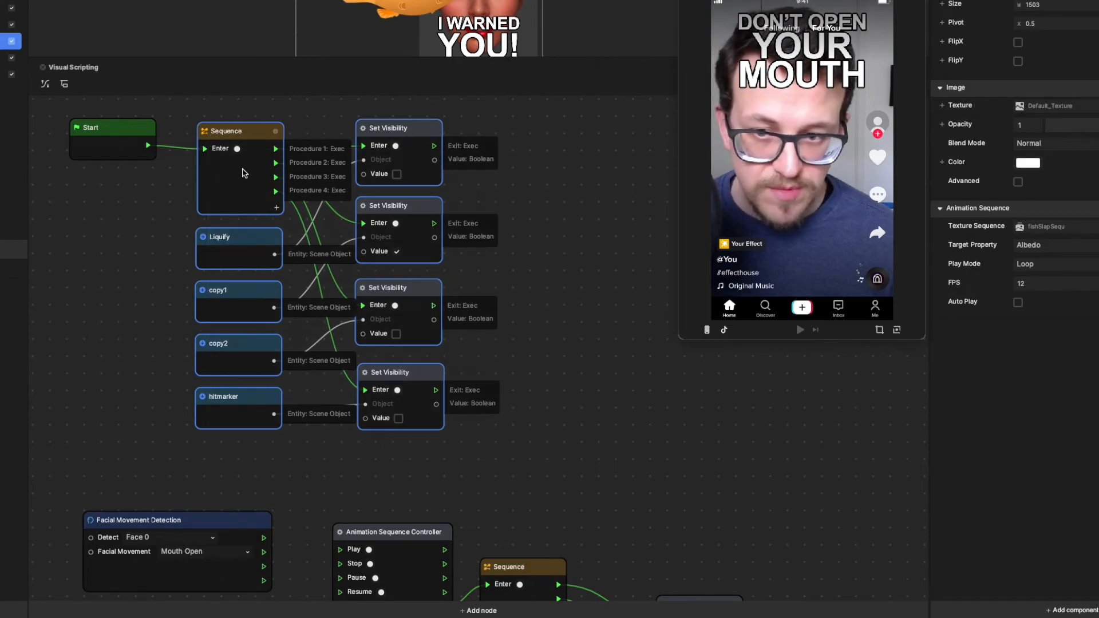
right_click(241, 181)
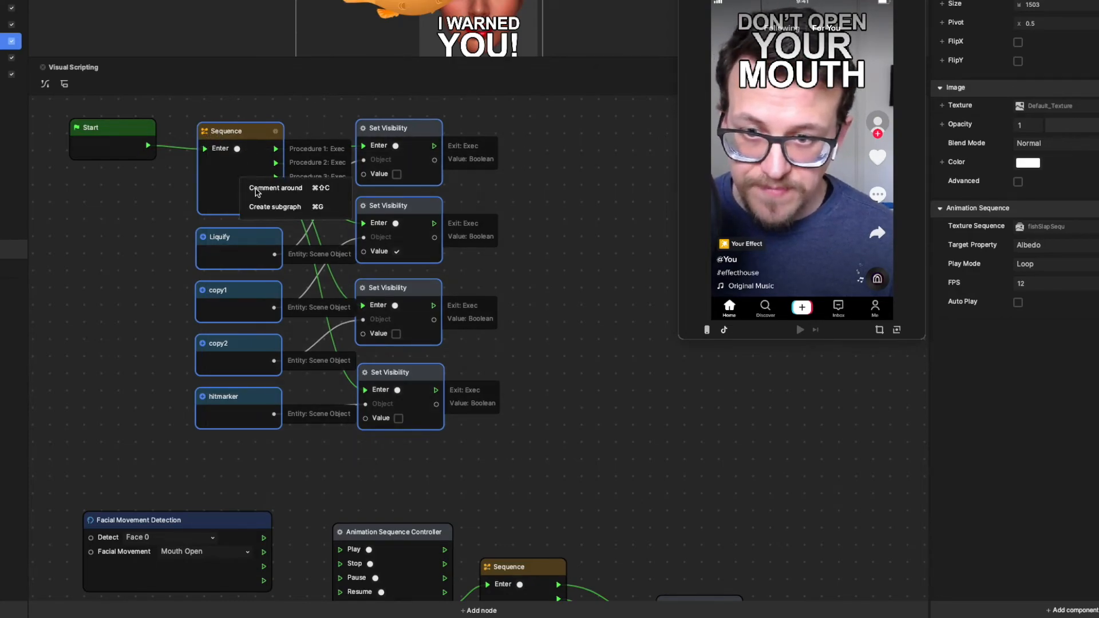
left_click(269, 206)
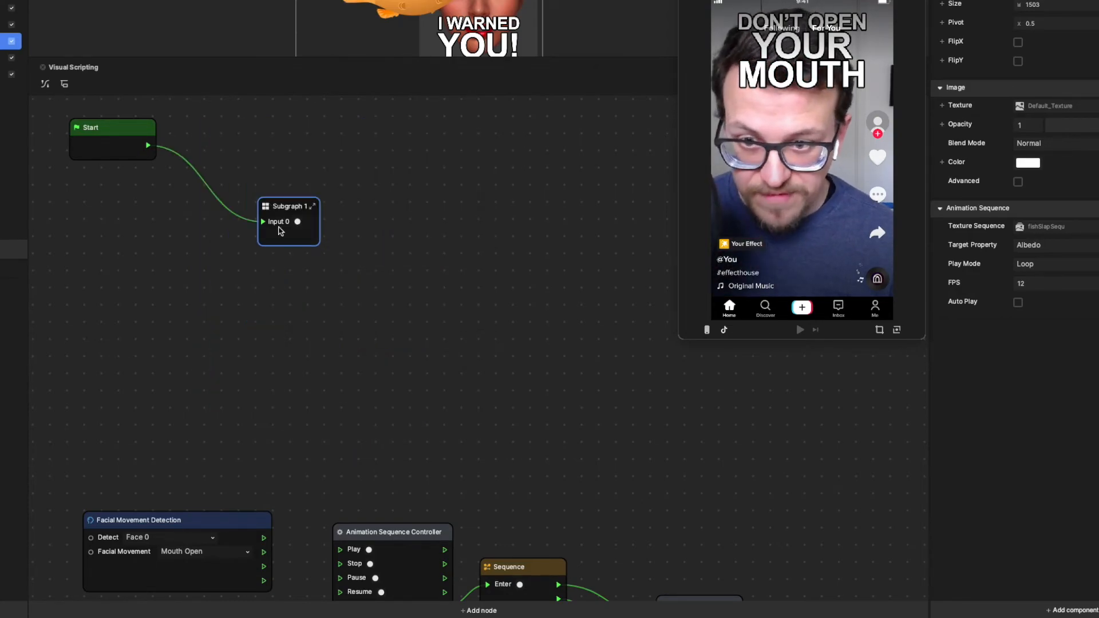
- Align the new subgraph beside the Start node and move both down to just above the Facial Movement Detection node
left_click(285, 206)
left_click_drag(285, 206, 279, 150)
left_click(127, 139)
left_click_drag(127, 140, 176, 413)
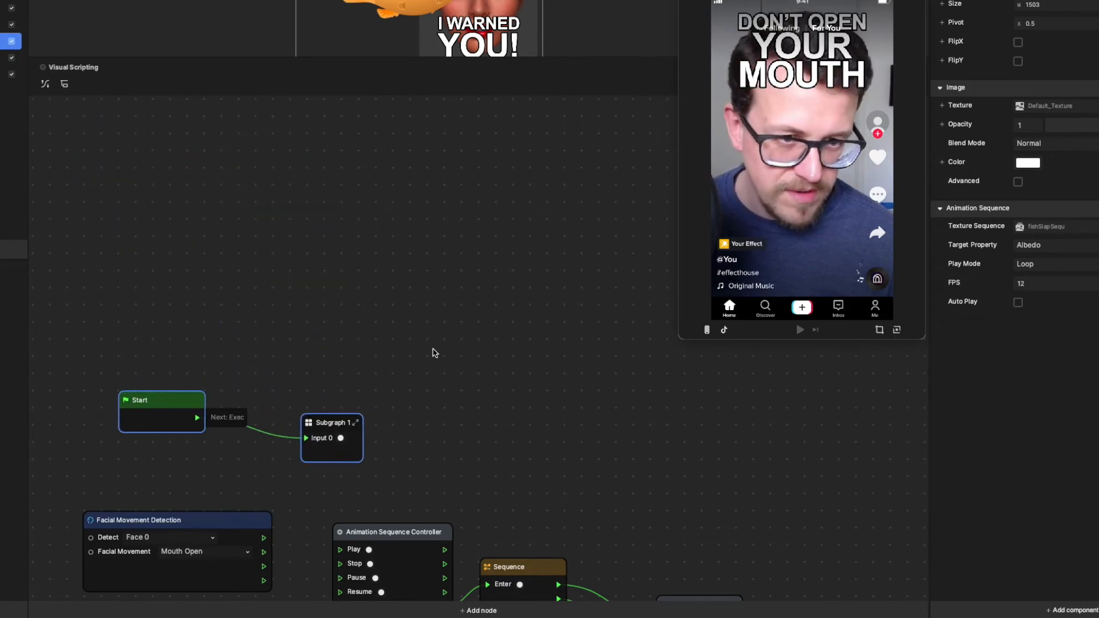
scroll(430, 365, "down", 1)
scroll(430, 365, "down", 5)
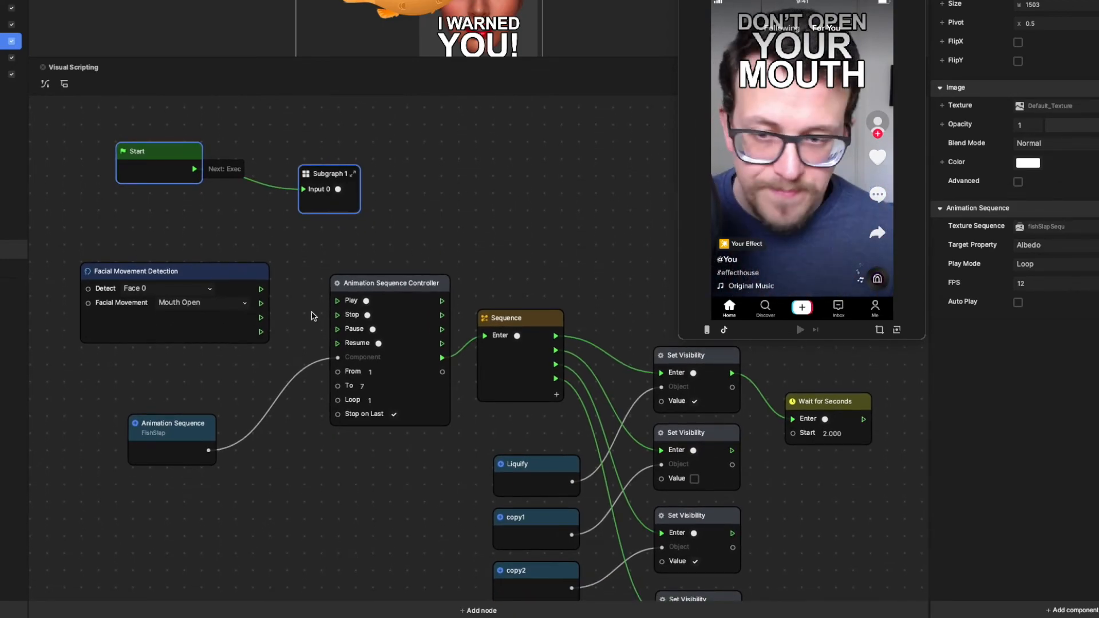
left_click_drag(144, 178, 126, 194)
- Rename the subgraph connected to the Start node as setup
left_click(331, 194)
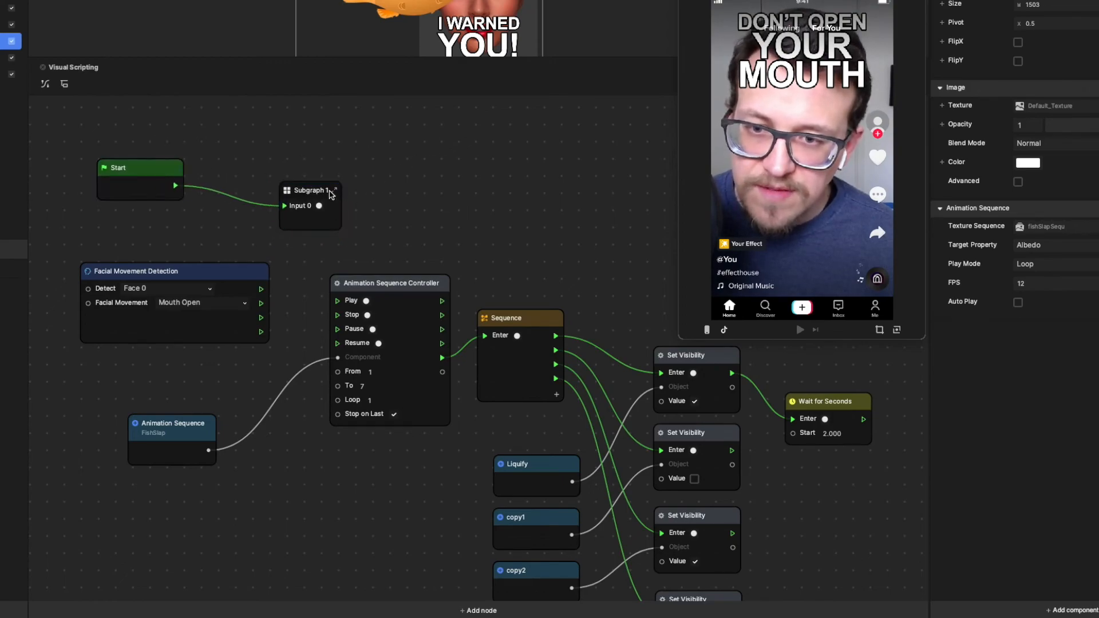
double_click(312, 193)
key("BackSpace")
key("BackSpace")
key("BackSpace")
key("BackSpace")
key("BackSpace")
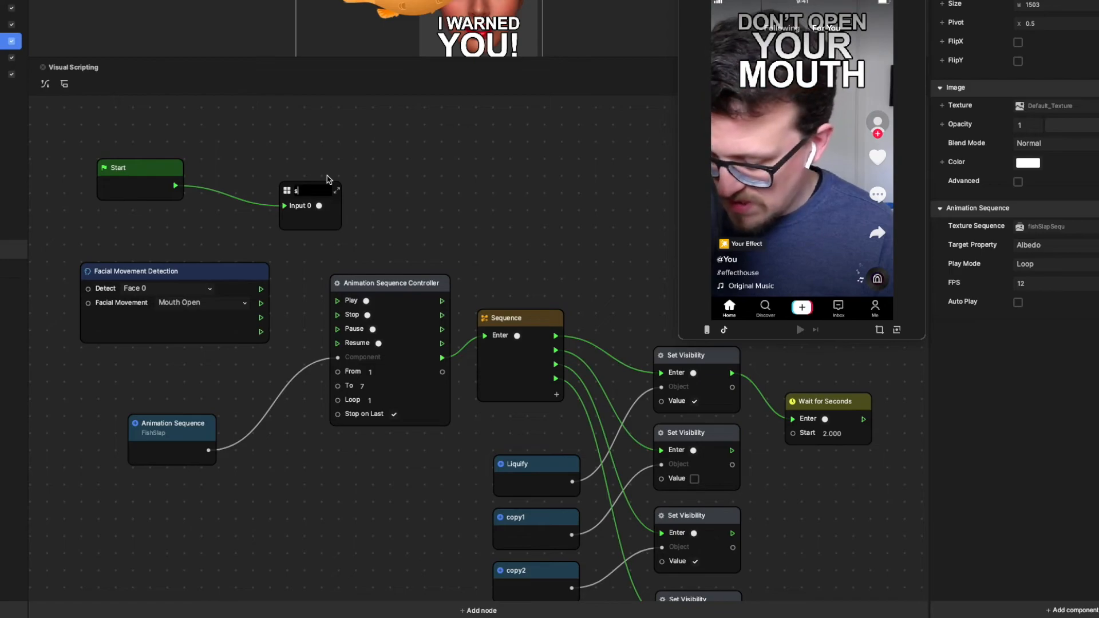
key("Return")
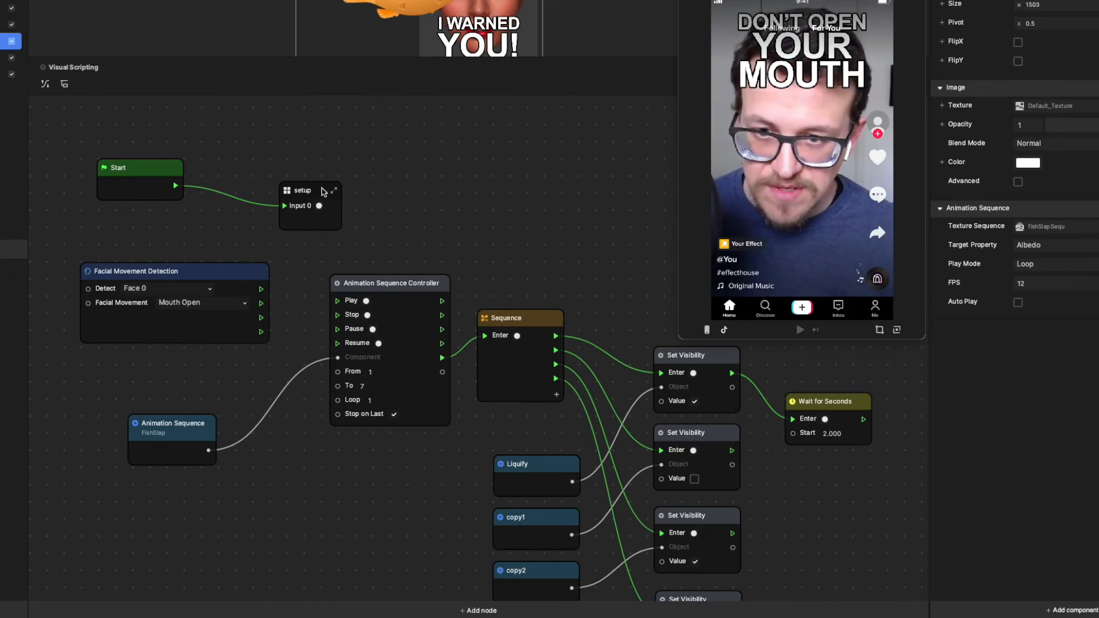
- Duplicate the setup subgraph, place the copy after Wait for Seconds and connect the wait's Exit output to its Input 0
left_click(323, 191)
key("ctrl+d")
left_click_drag(345, 239, 607, 237)
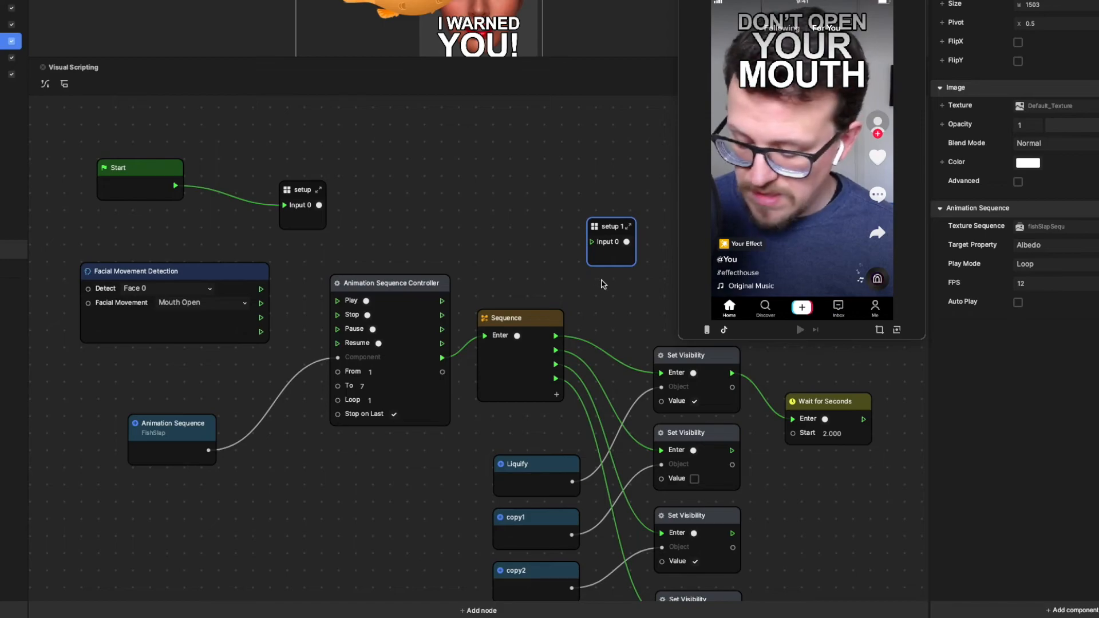
scroll(612, 286, "right", 6)
scroll(612, 286, "down", 1)
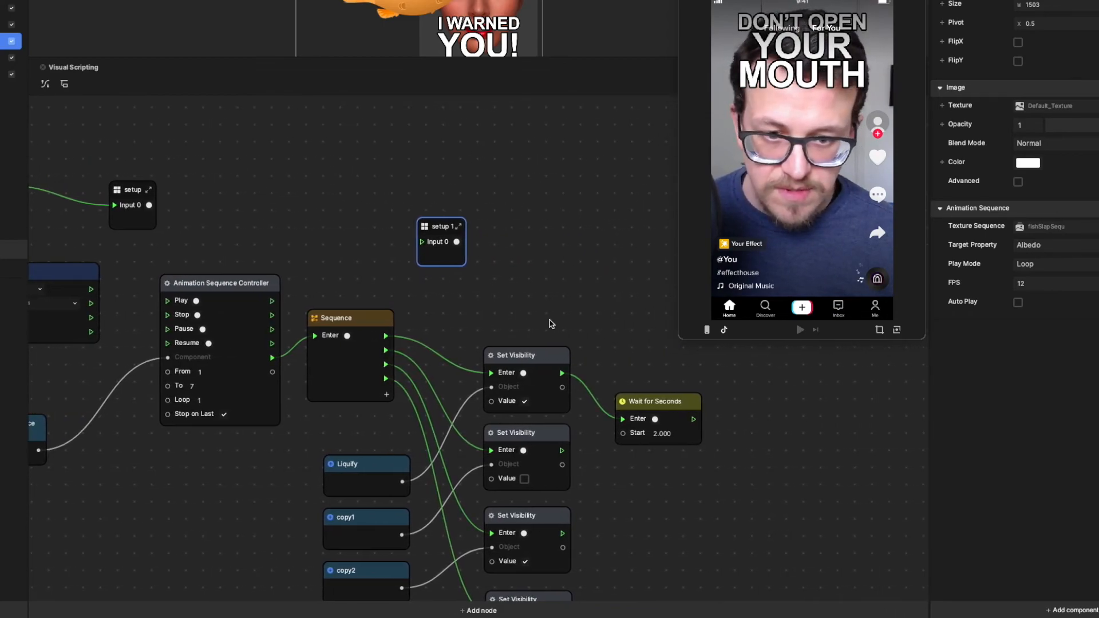
scroll(548, 322, "right", 4)
left_click_drag(286, 201, 627, 412)
left_click_drag(533, 388, 596, 391)
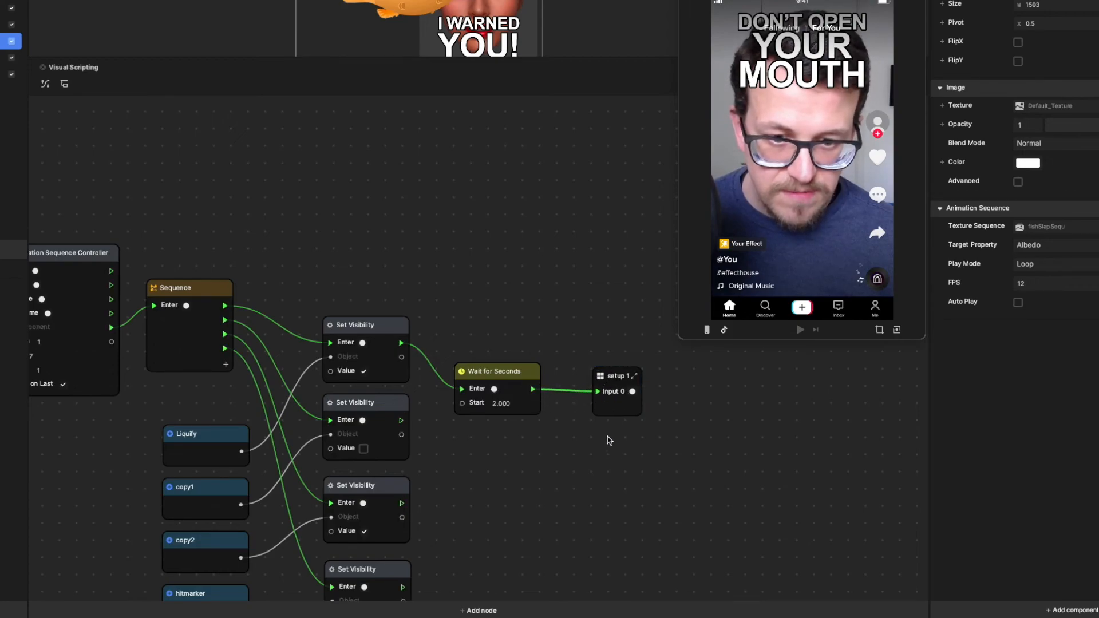
- Rename the duplicated subgraph after the Wait for Seconds node as reset
scroll(611, 444, "left", 2)
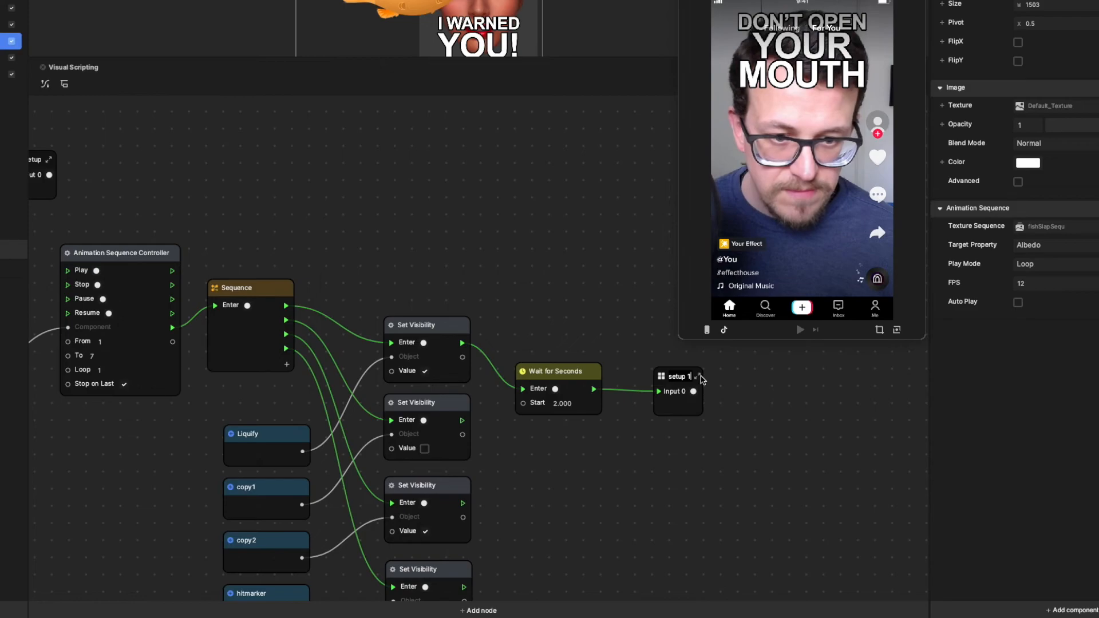
key("BackSpace")
key("BackSpace")
key("BackSpace")
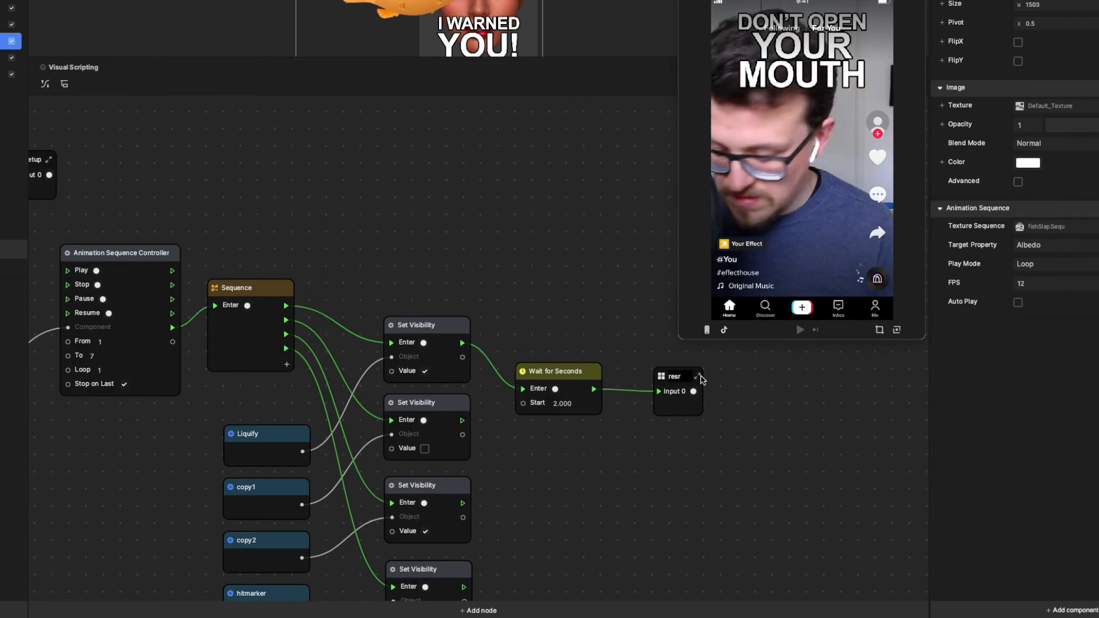
type("t")
key("Return")
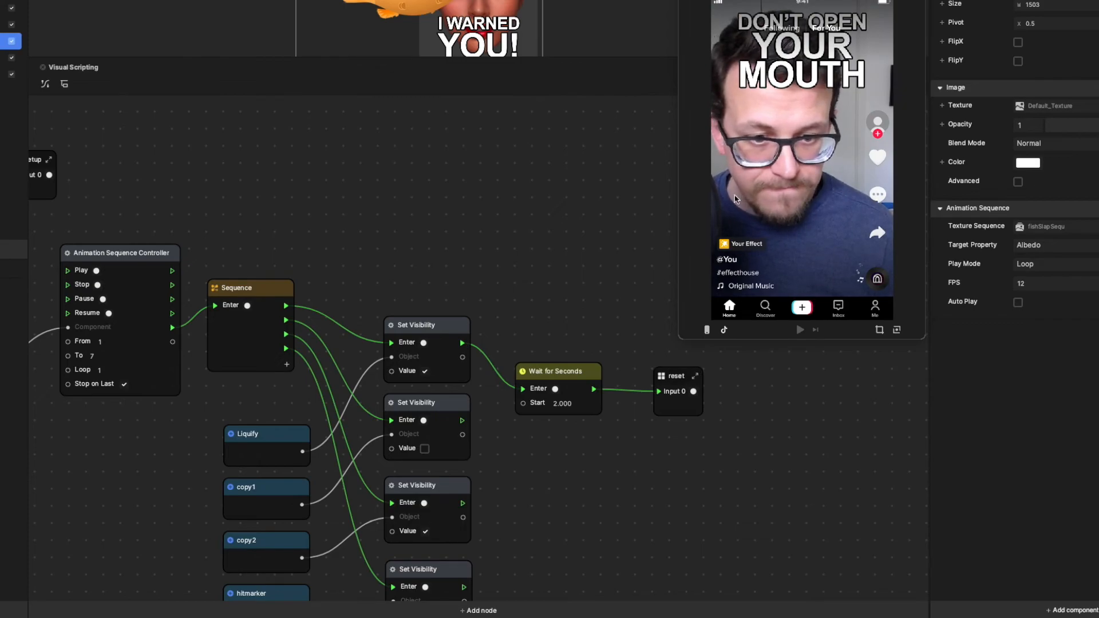
- Connect the Facial Movement Detection node's first output to the Play input of the Animation Sequence Controller
scroll(398, 268, "left", 7)
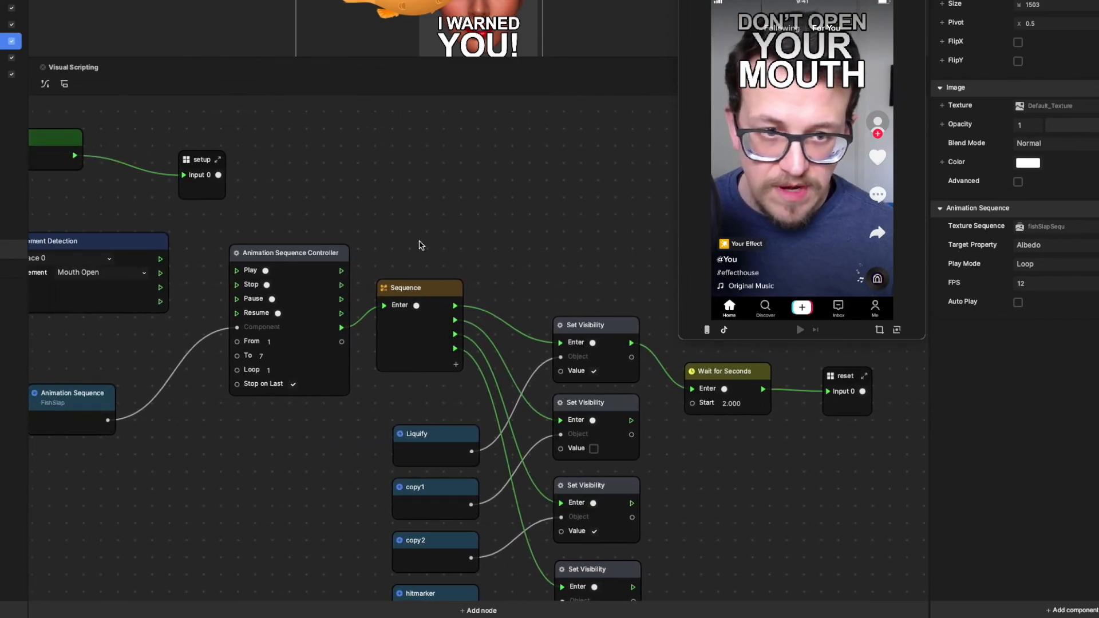
scroll(533, 285, "down", 2)
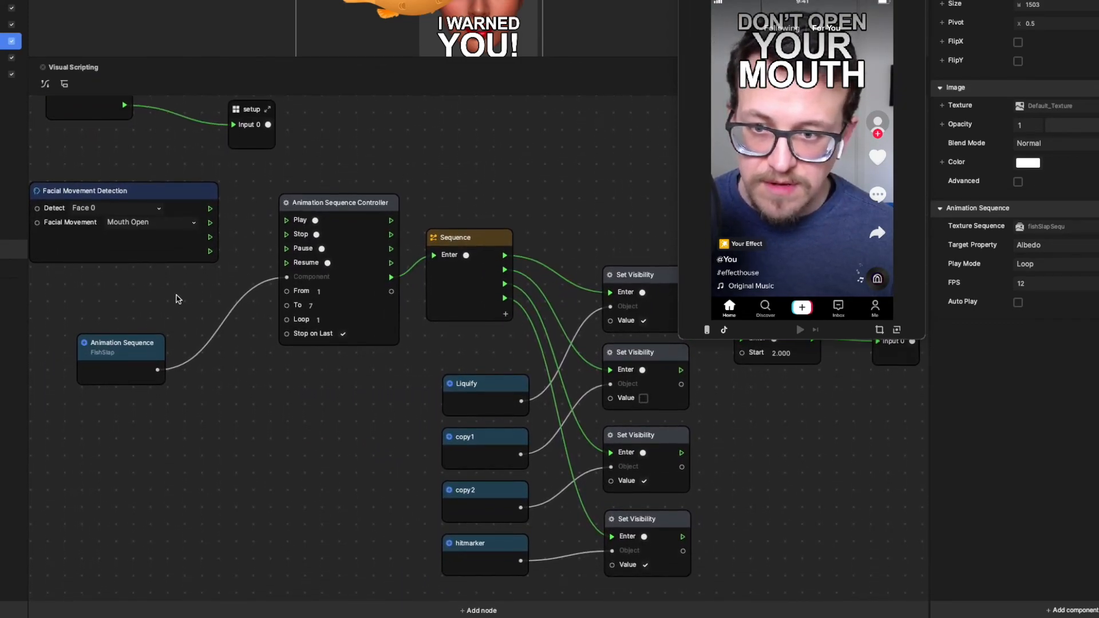
left_click_drag(168, 200, 287, 220)
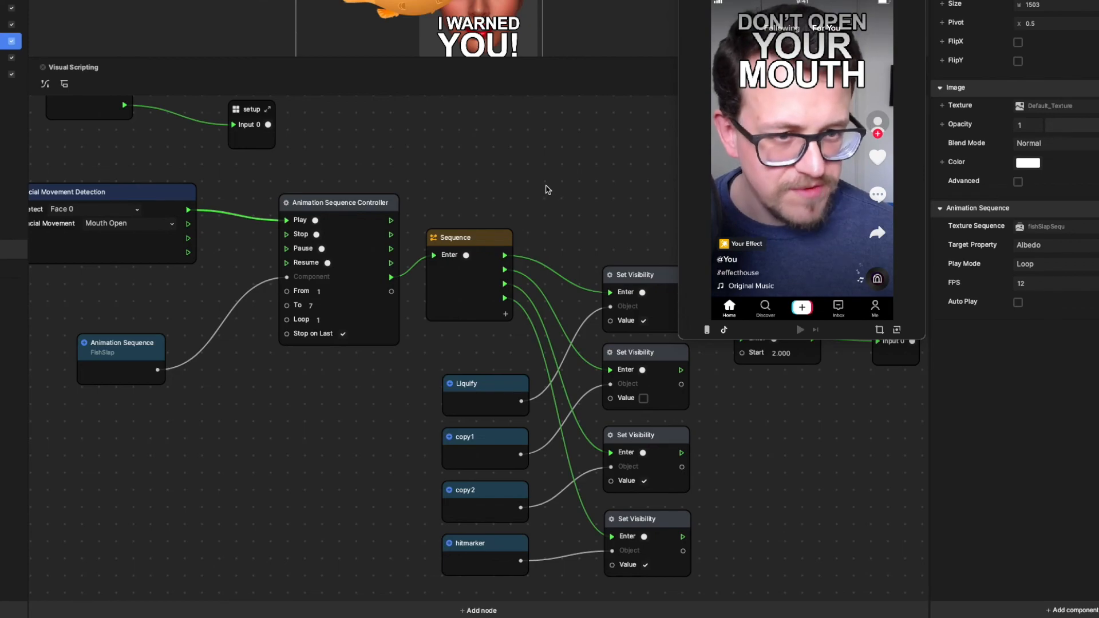
scroll(542, 198, "up", 3)
scroll(543, 198, "left", 3)
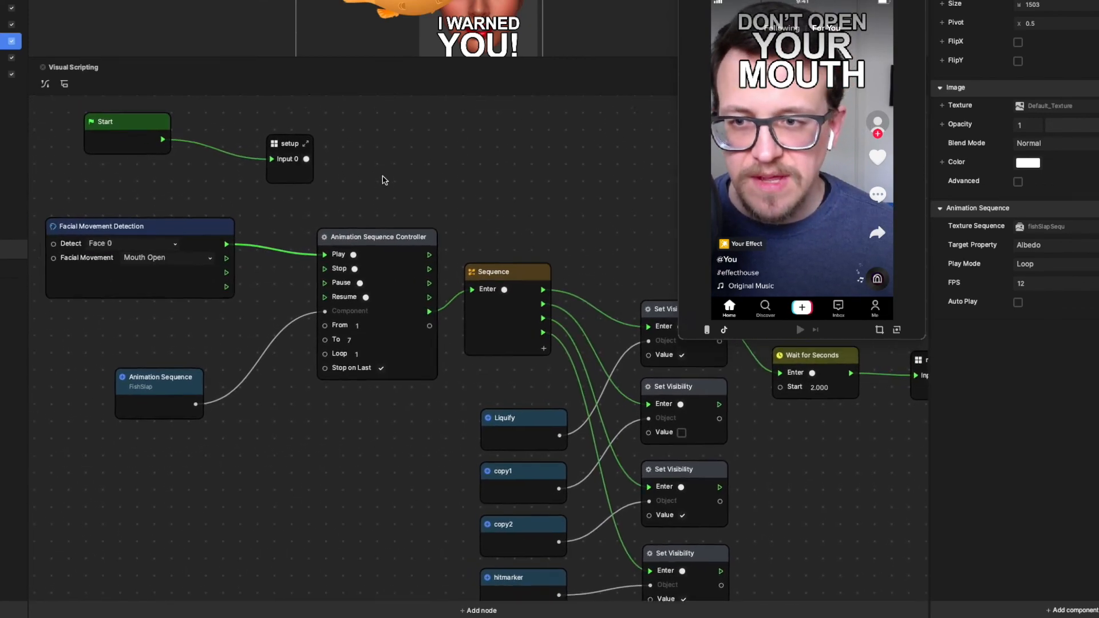
- Open the setup subgraph and move its Input and Sequence nodes apart so they no longer overlap
scroll(329, 195, "up", 2)
scroll(330, 194, "left", 1)
left_click(319, 178)
double_click(318, 177)
right_click(331, 178)
left_click(490, 163)
scroll(490, 163, "up", 3)
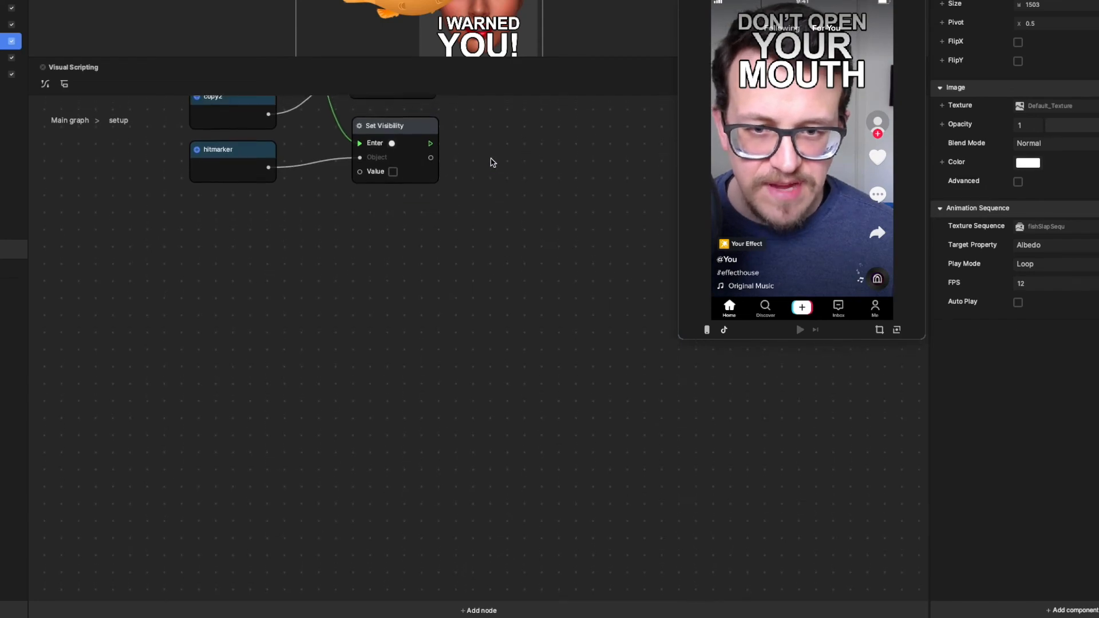
scroll(479, 179, "up", 6)
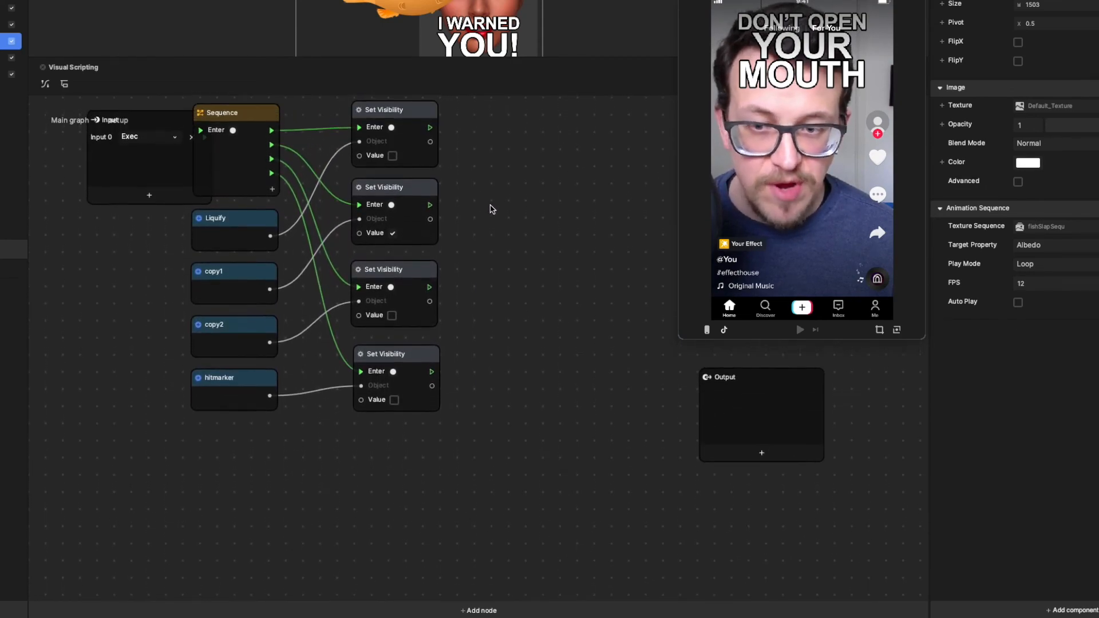
left_click_drag(164, 182, 82, 166)
left_click(228, 150)
left_click_drag(228, 151, 232, 148)
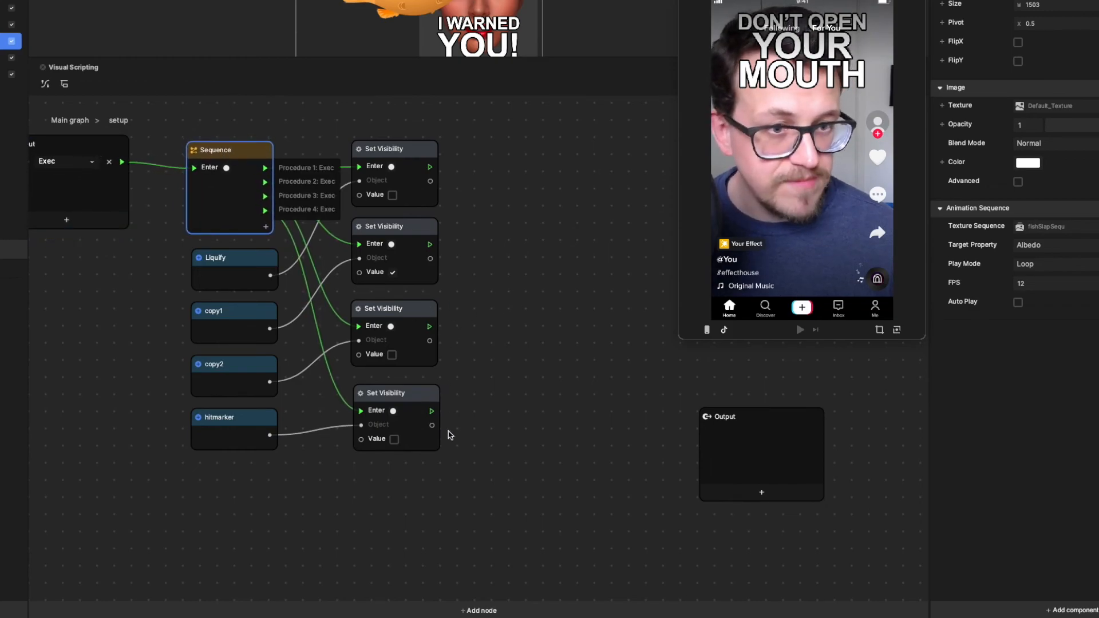
left_click(490, 133)
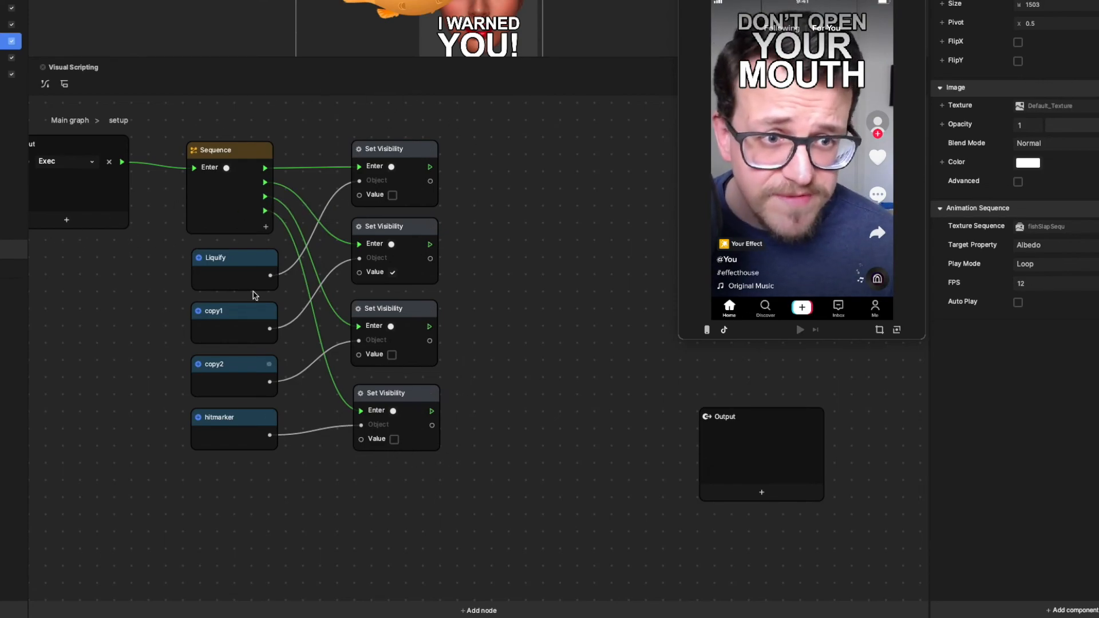
- Return to the main graph and review the node chain from Facial Movement Detection through the Set Visibility nodes to the reset subgraph
left_click(70, 121)
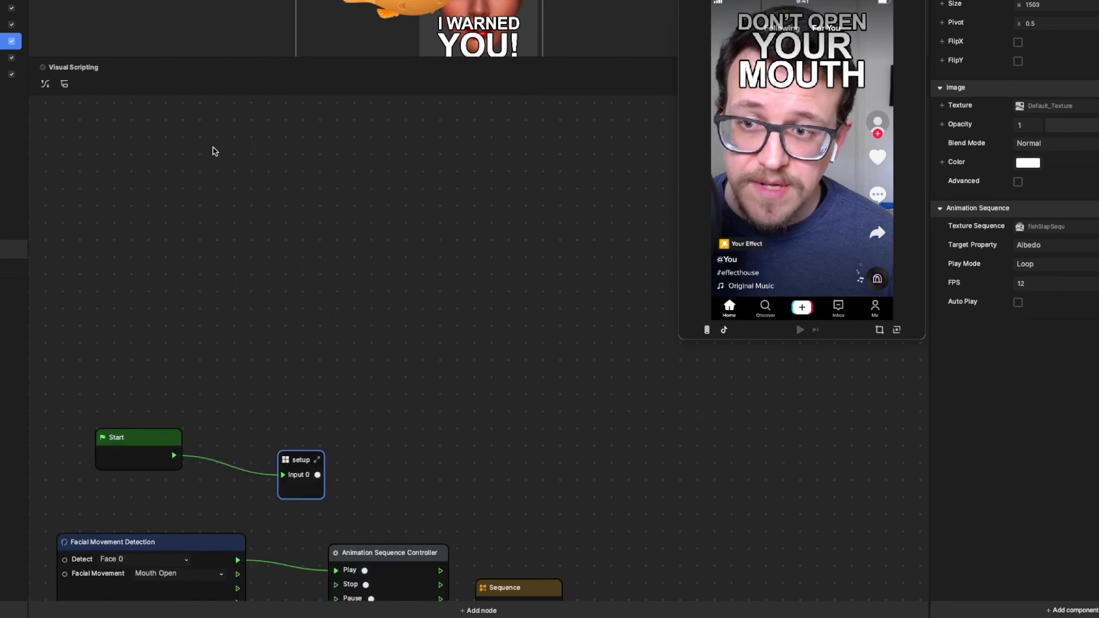
scroll(378, 350, "down", 5)
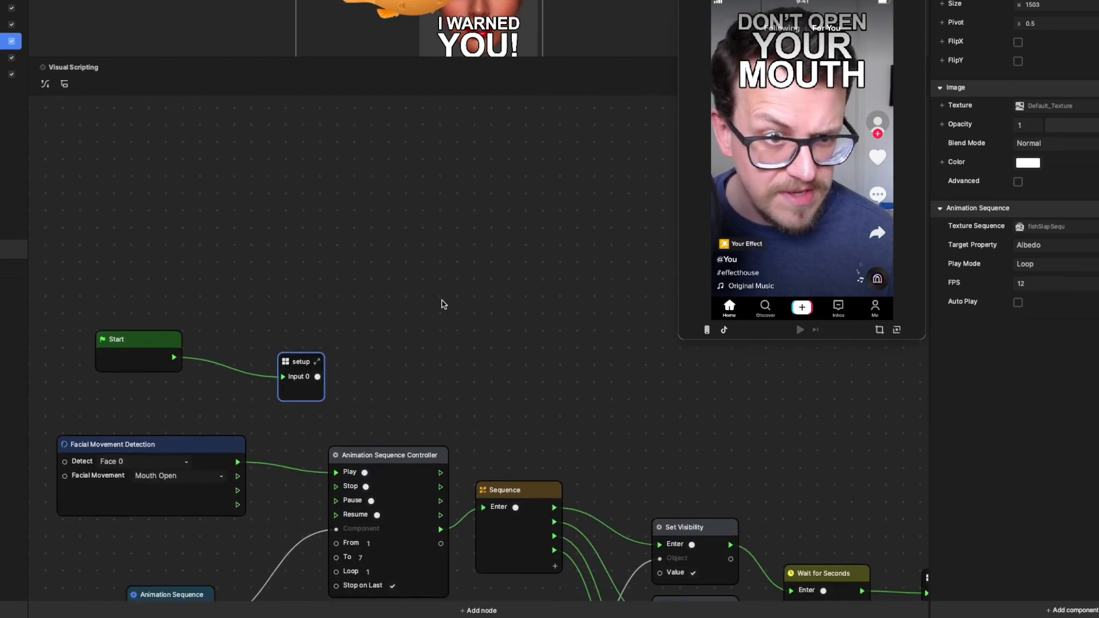
scroll(467, 343, "down", 3)
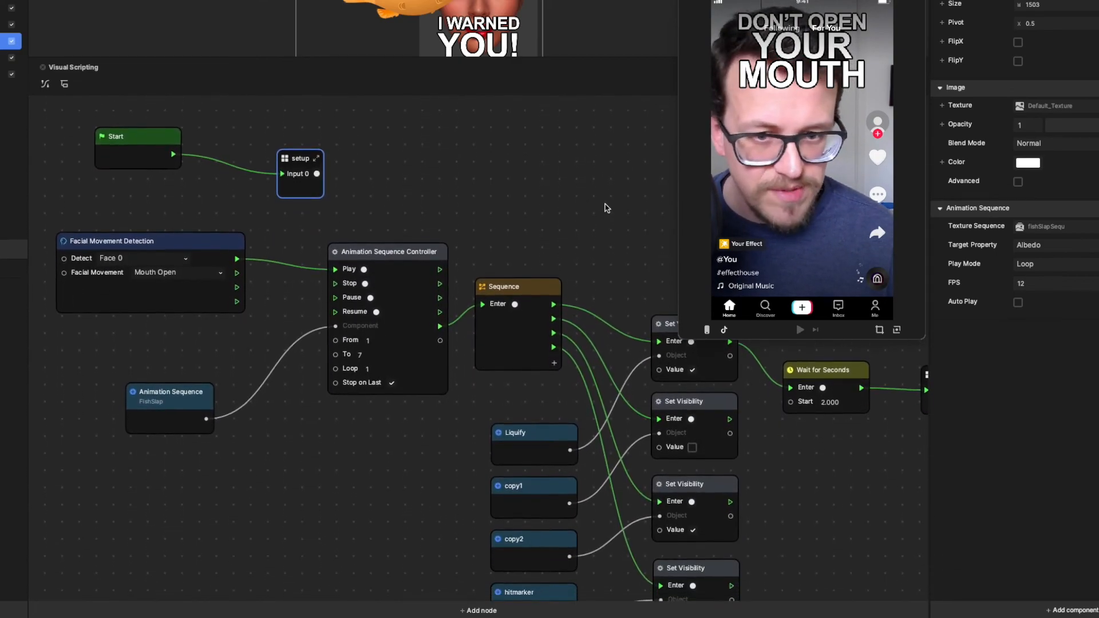
scroll(611, 221, "down", 2)
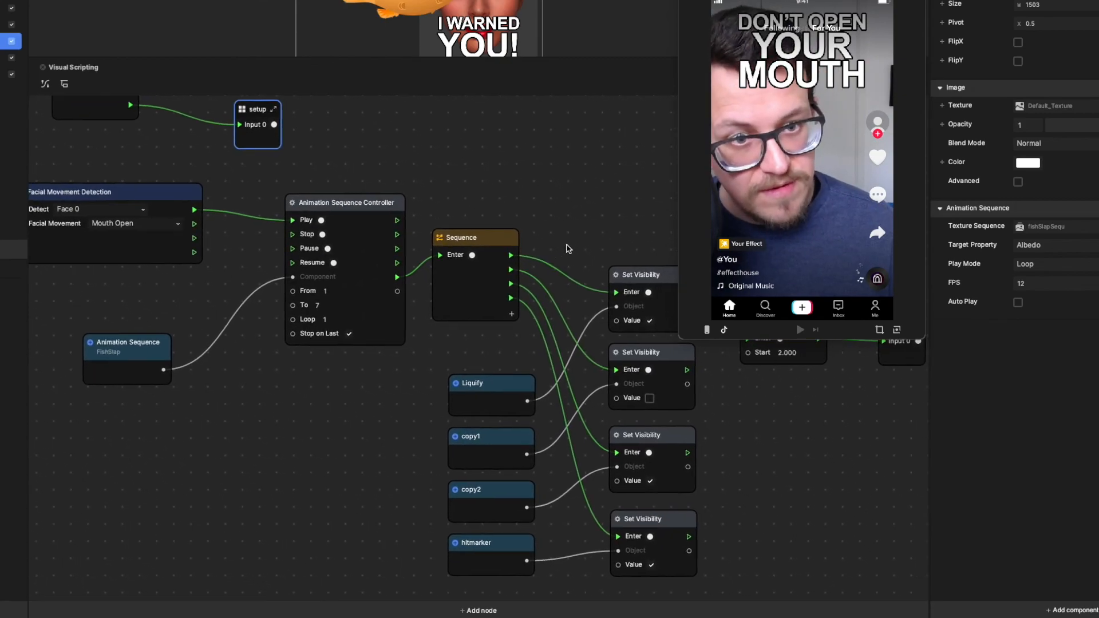
scroll(566, 236, "down", 1)
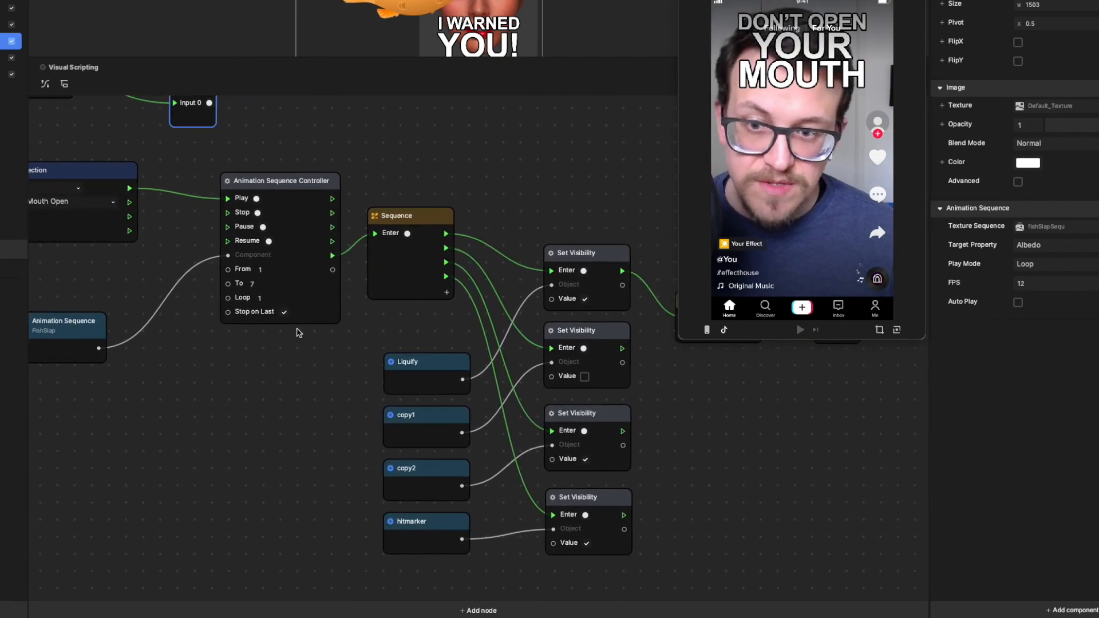
scroll(447, 255, "left", 1)
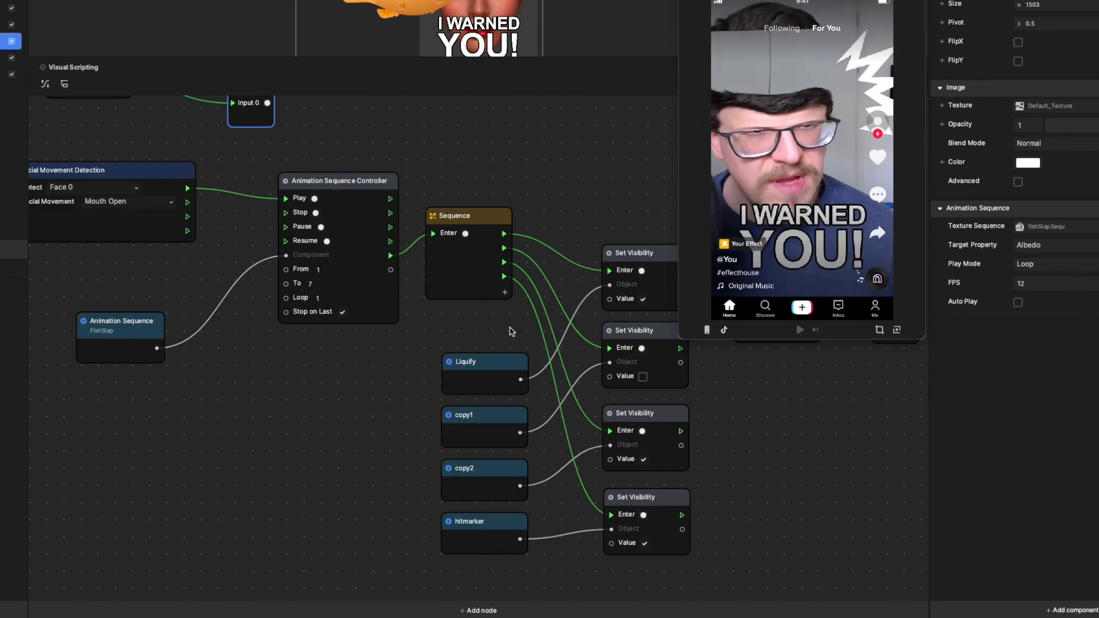
scroll(511, 331, "right", 4)
scroll(512, 331, "down", 2)
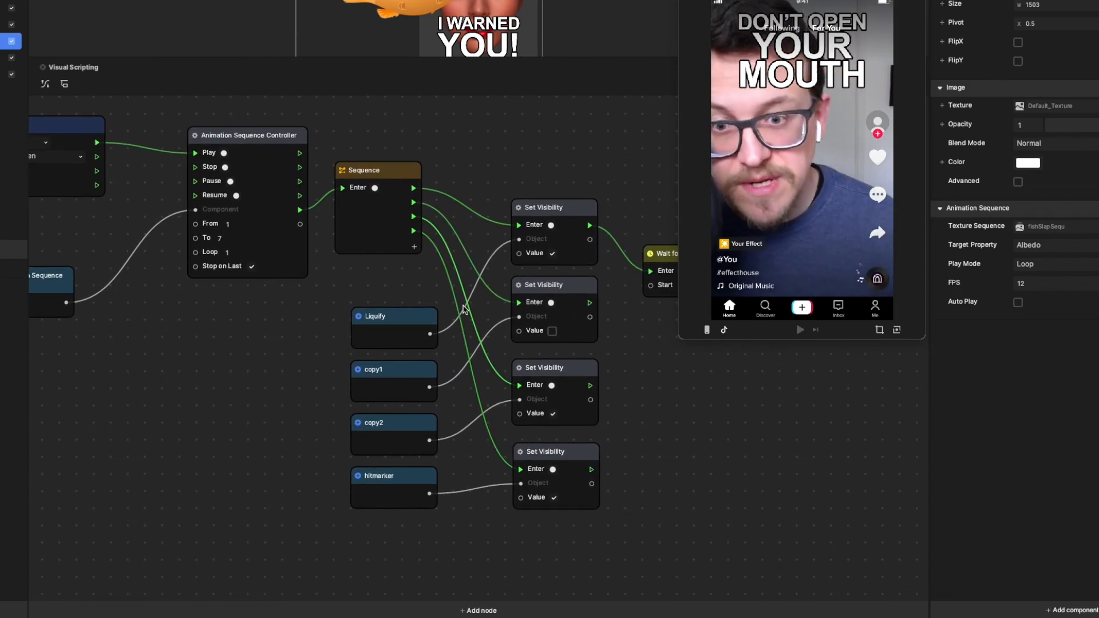
scroll(463, 309, "right", 3)
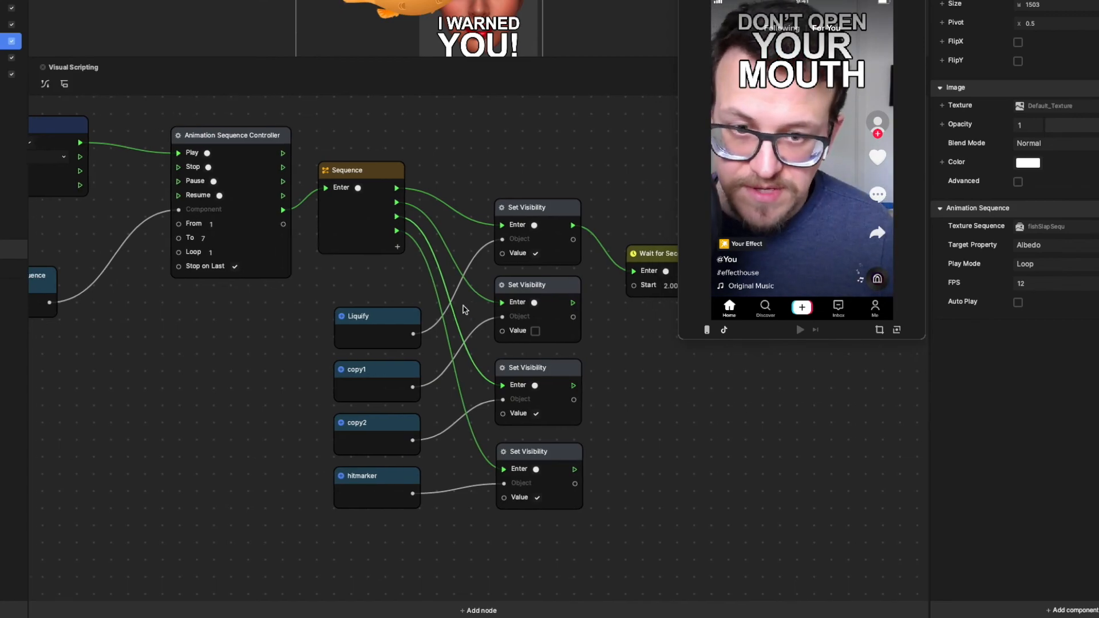
scroll(464, 309, "right", 6)
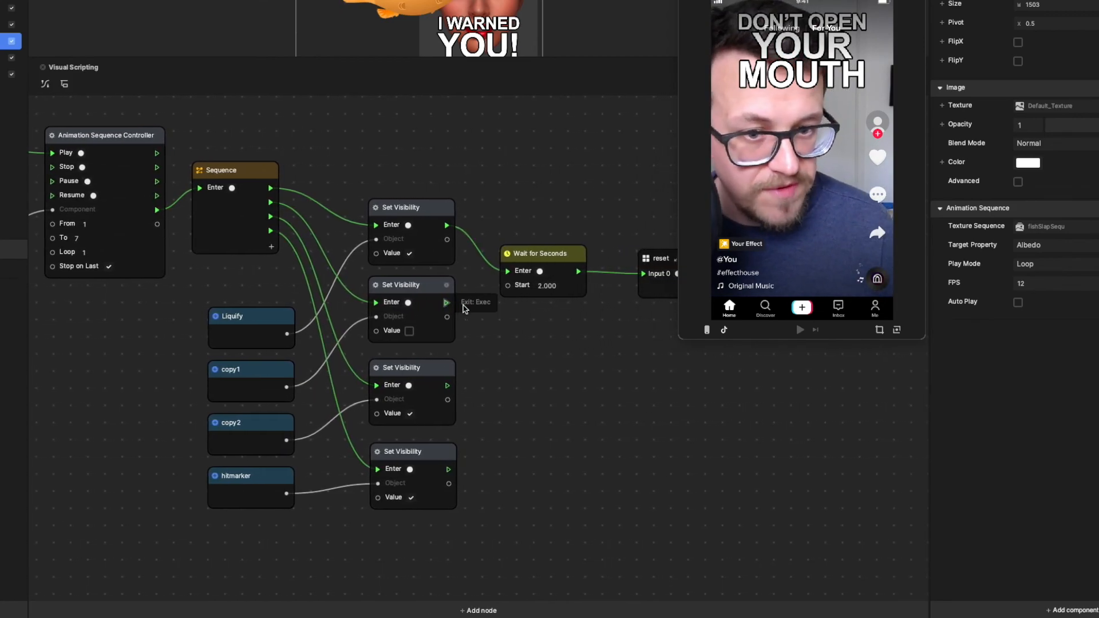
scroll(463, 306, "right", 2)
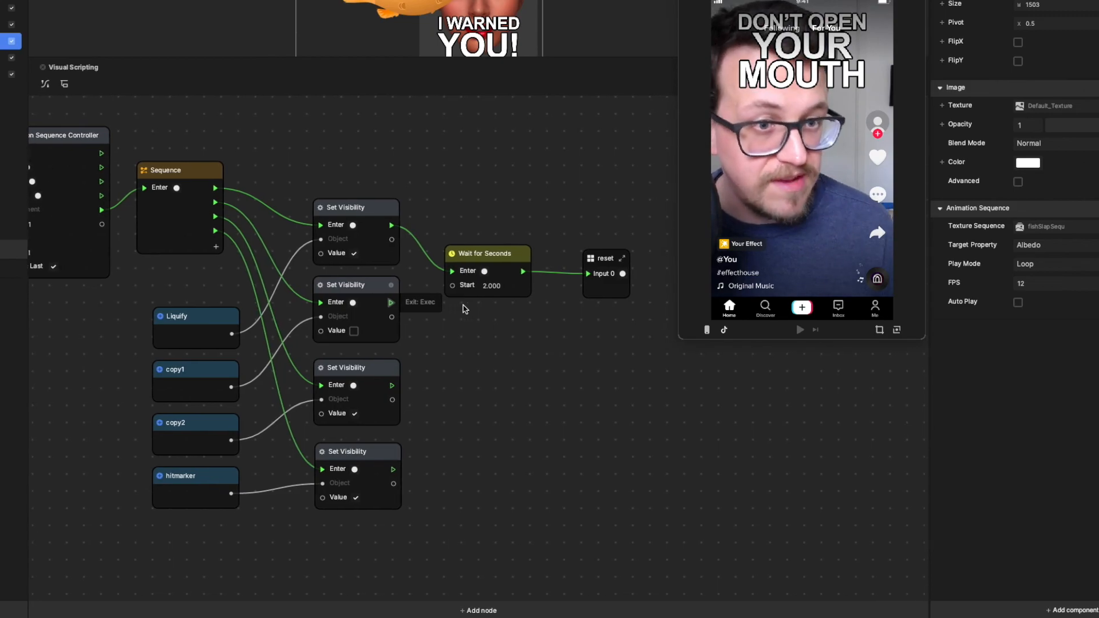
scroll(463, 309, "left", 12)
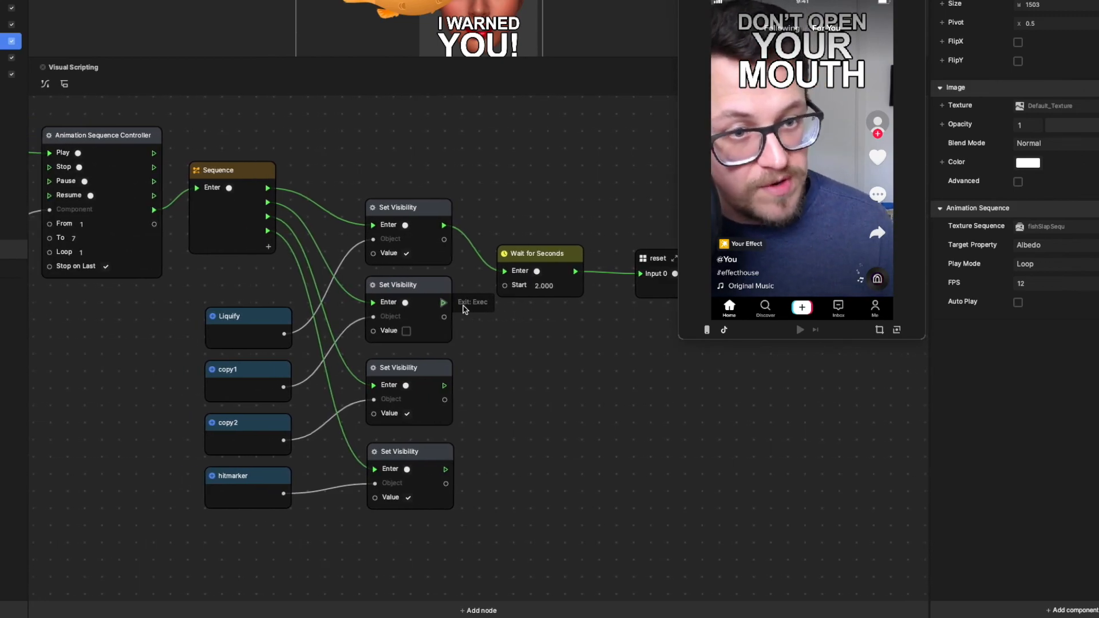
scroll(463, 309, "left", 7)
scroll(464, 309, "up", 2)
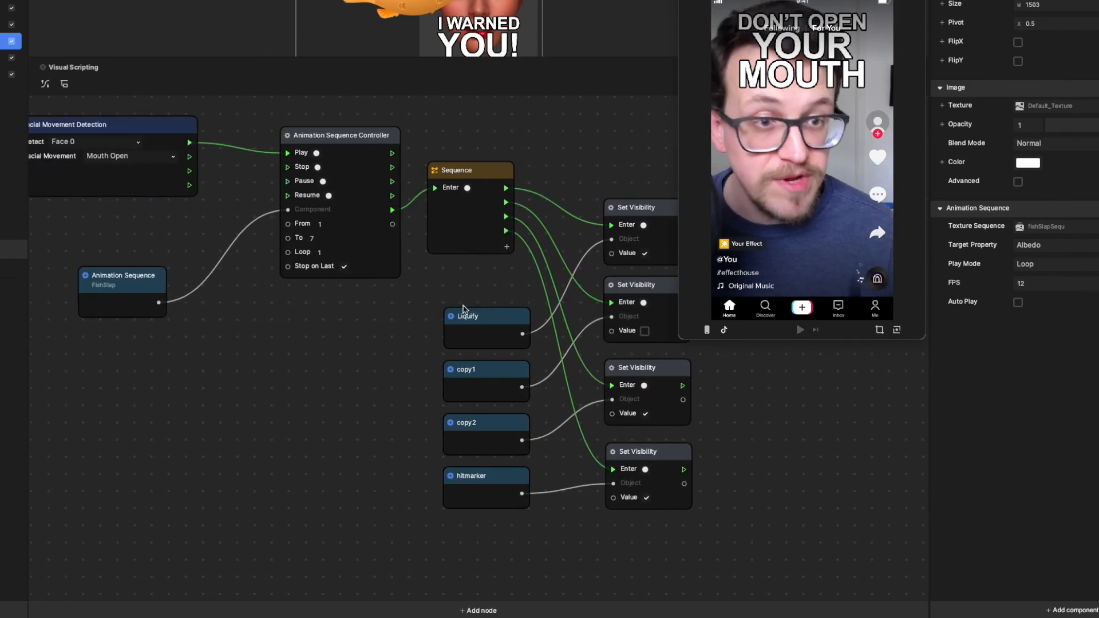
scroll(464, 309, "up", 1)
scroll(464, 309, "left", 1)
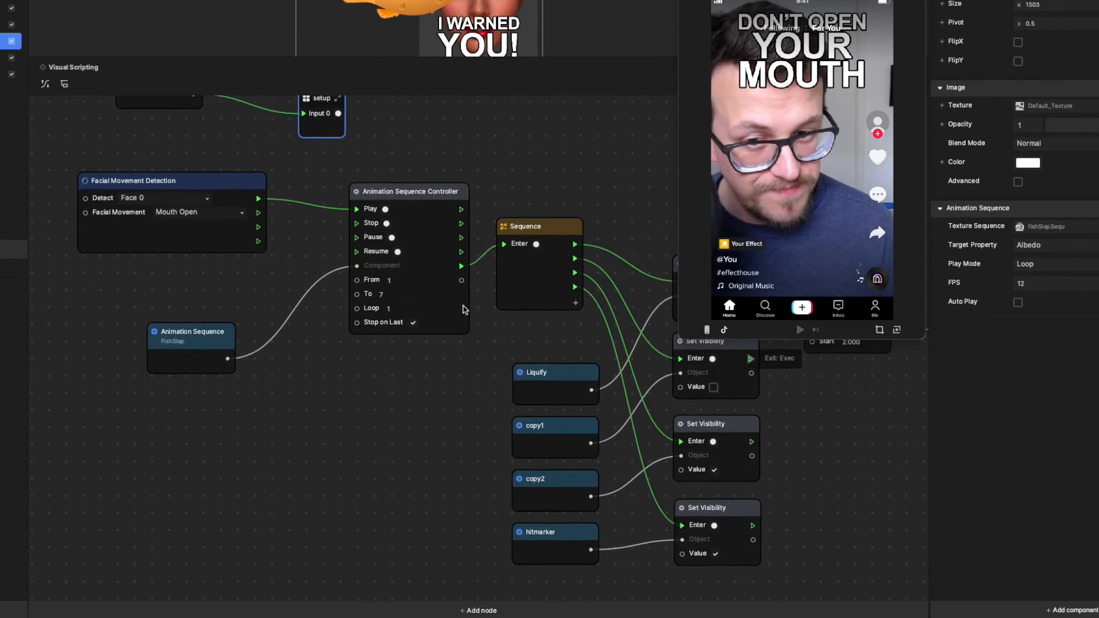
scroll(463, 309, "down", 3)
scroll(464, 309, "right", 2)
scroll(463, 309, "up", 1)
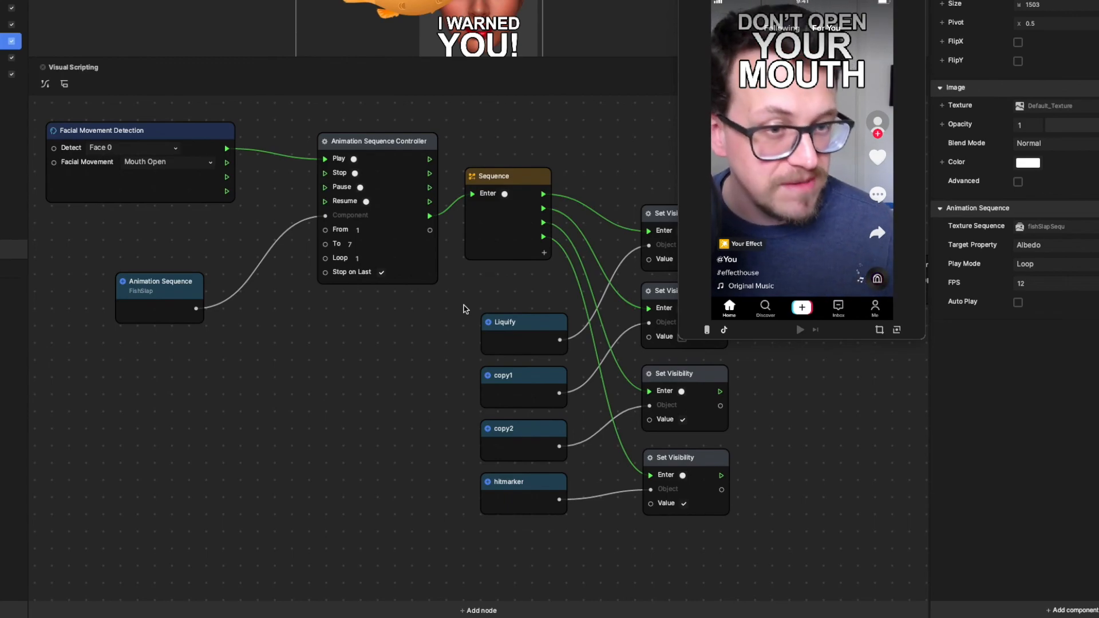
scroll(465, 309, "up", 1)
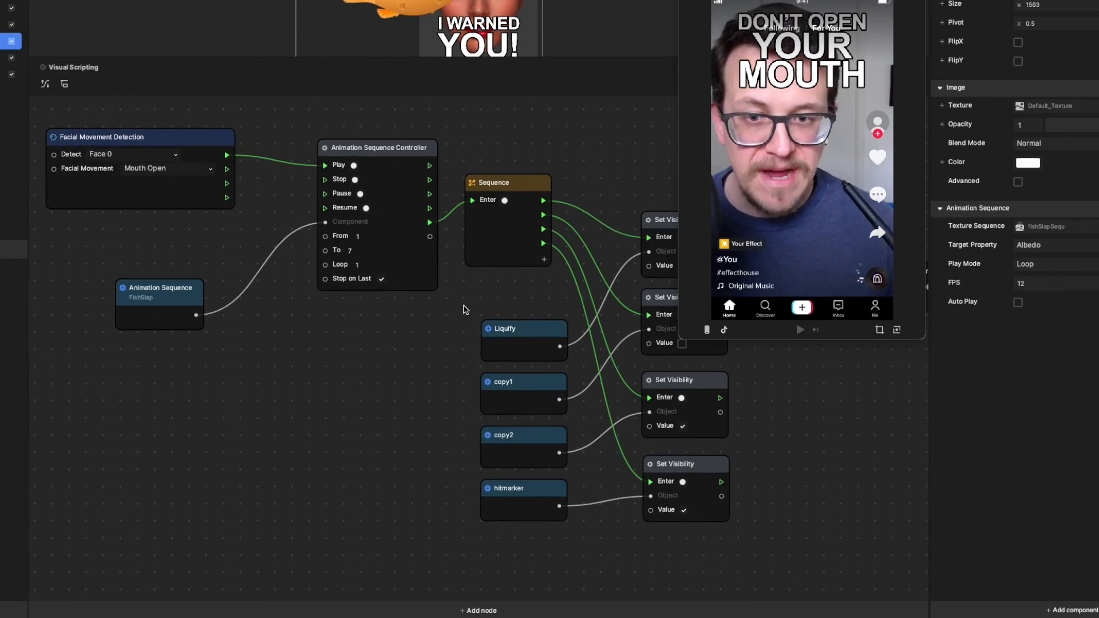